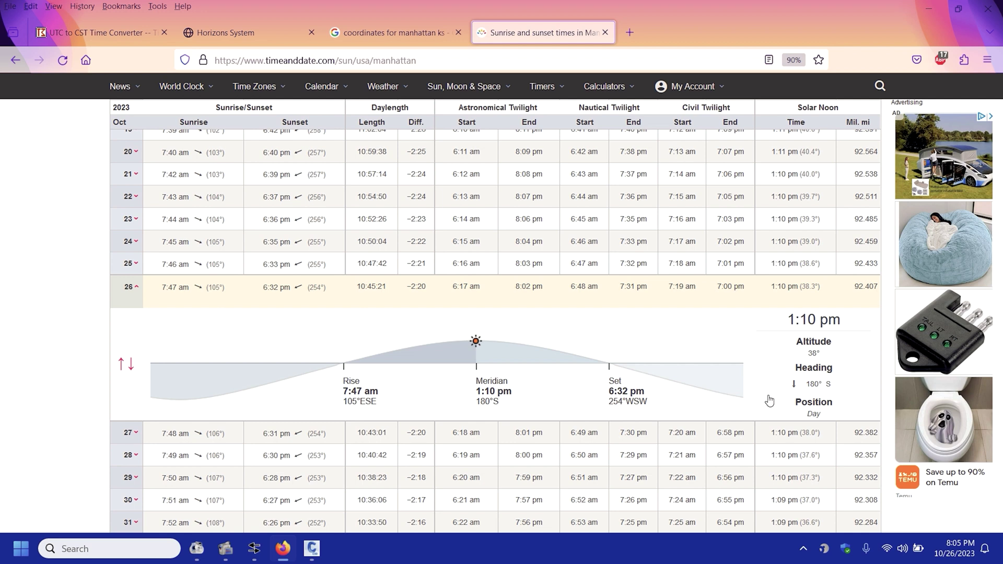
# - Read the UTC-to-CST conversion chart, then go back to the Horizons System web app
pyautogui.scroll(20, 578, 440)
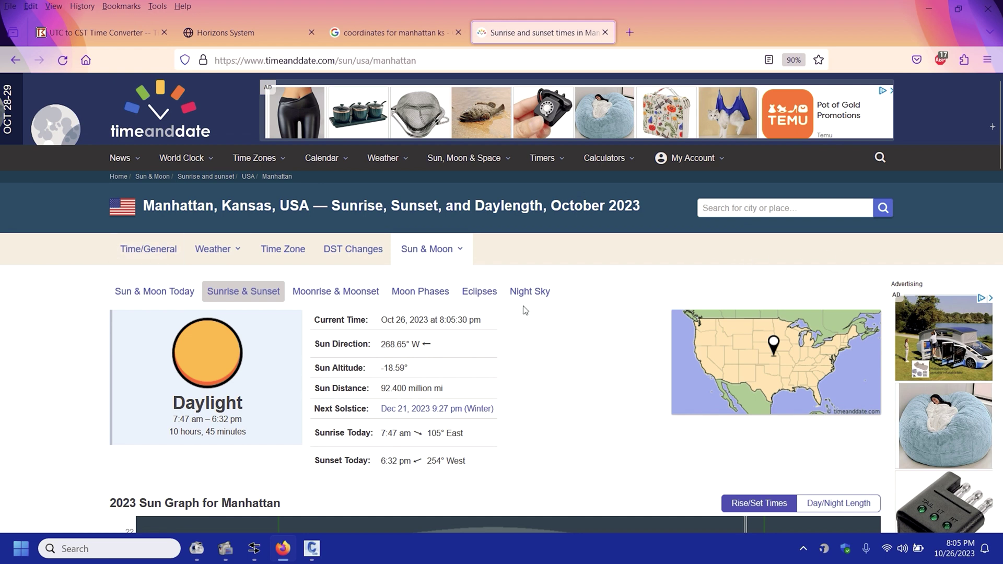
pyautogui.scroll(-6, 522, 308)
pyautogui.scroll(-15, 521, 309)
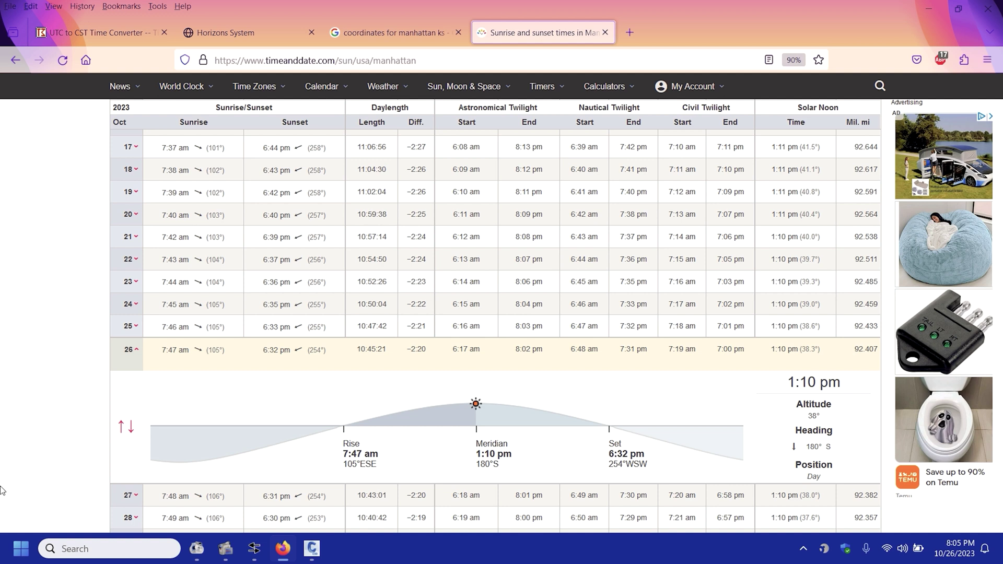
pyautogui.moveTo(213, 102)
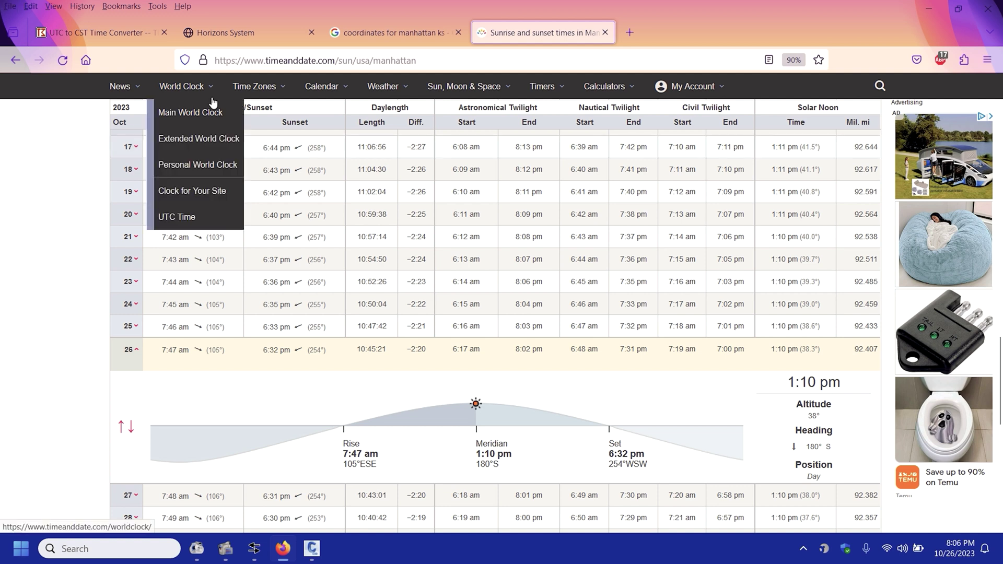
pyautogui.click(223, 30)
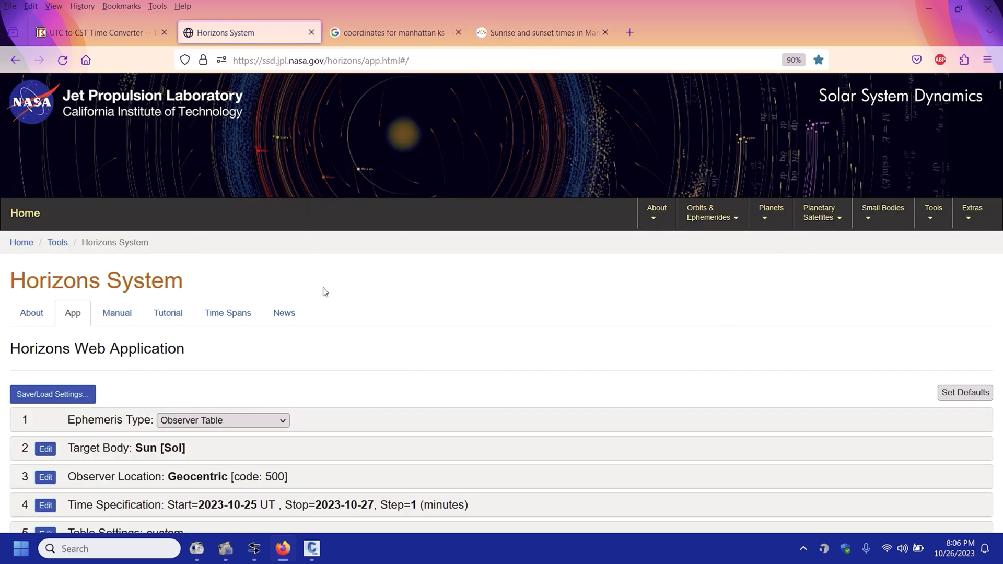
pyautogui.scroll(-2, 325, 292)
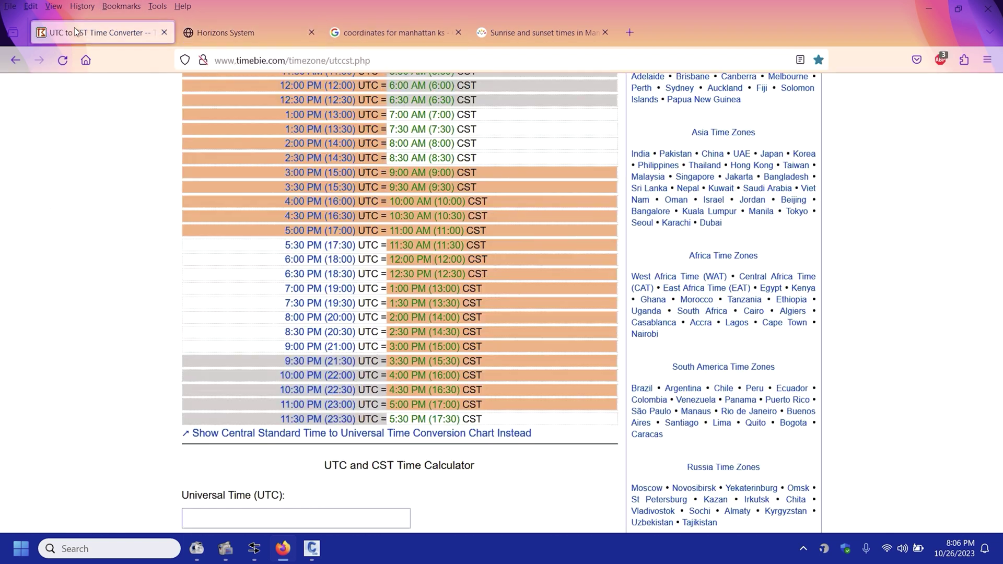
pyautogui.click(126, 32)
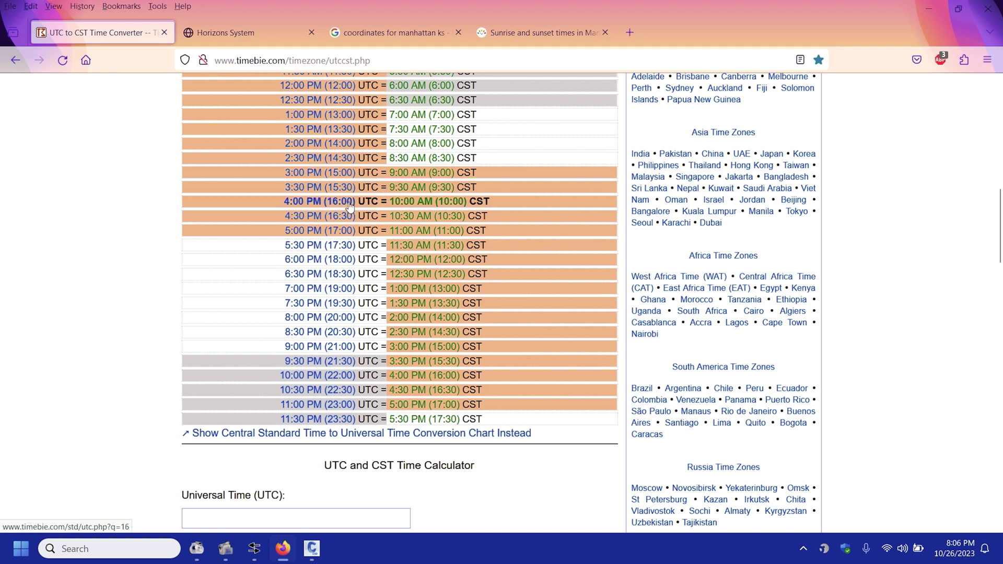
pyautogui.click(245, 33)
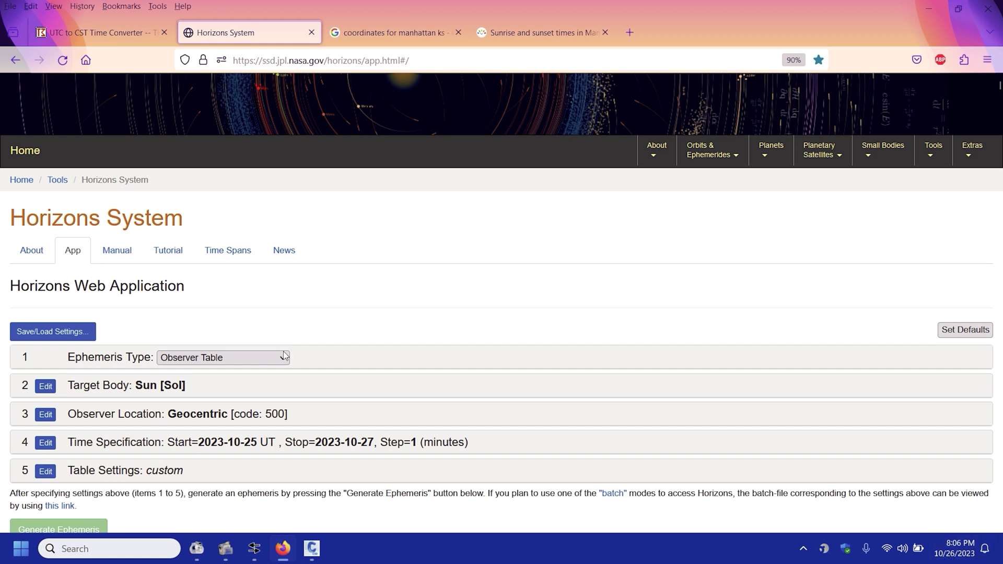
# - Confirm the observer table's range units are kilometers and leave the table settings unchanged
pyautogui.click(45, 471)
pyautogui.scroll(-5, 207, 470)
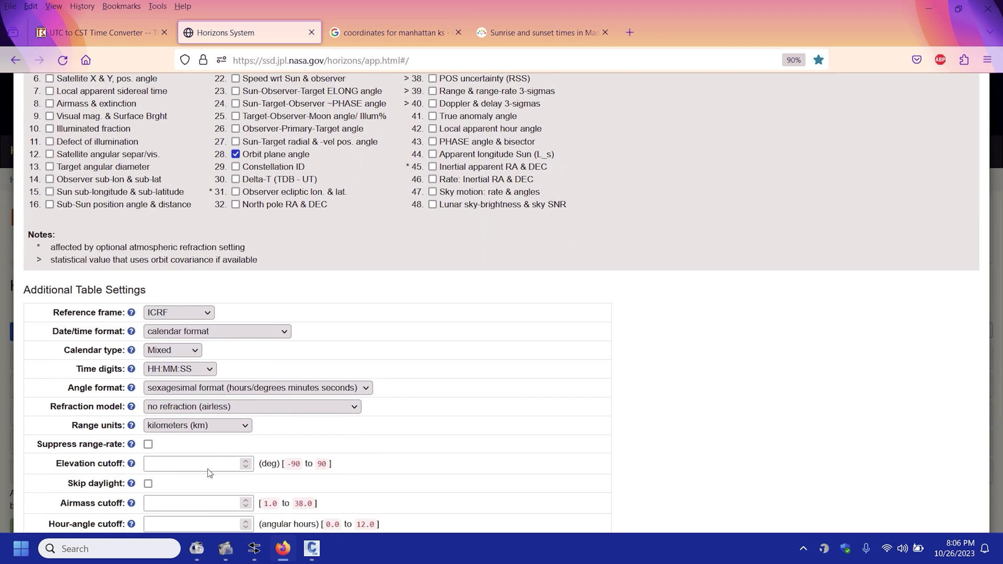
pyautogui.click(181, 368)
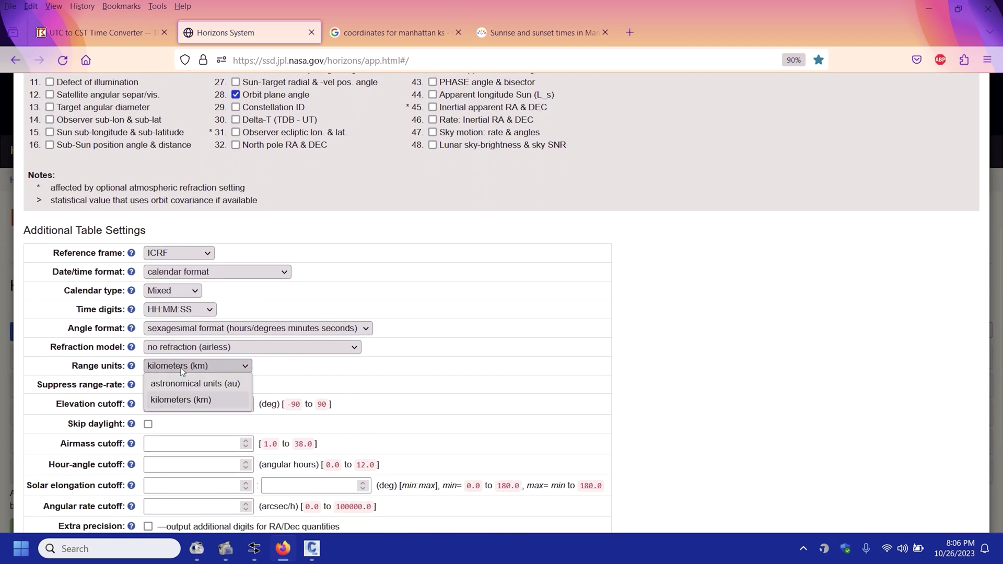
pyautogui.click(181, 397)
pyautogui.scroll(5, 444, 447)
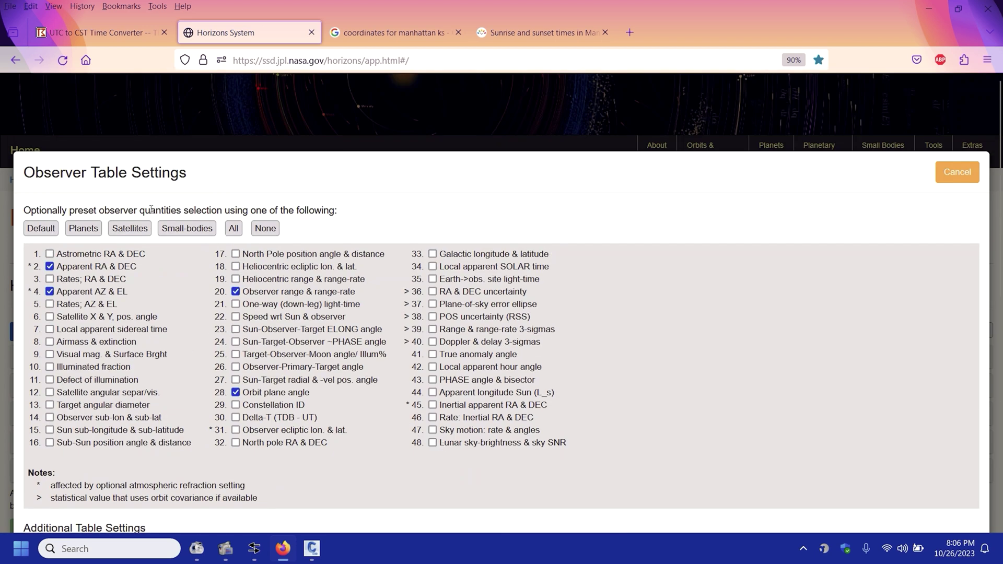
pyautogui.click(957, 171)
# - Scroll through the Ephemeris Results to the Sun's 25 October 1-minute data rows
pyautogui.scroll(-10, 189, 400)
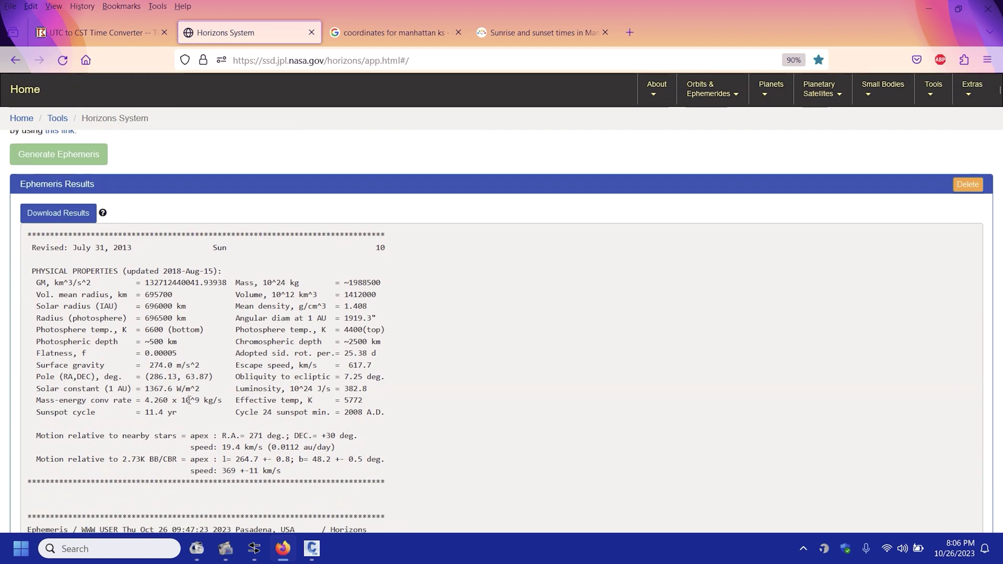
pyautogui.scroll(5, 190, 400)
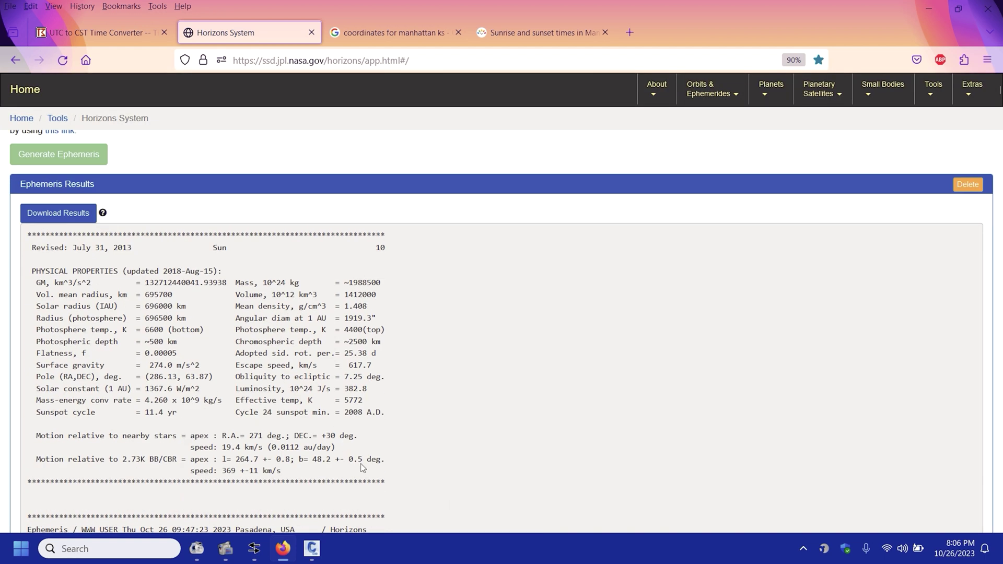
pyautogui.moveTo(360, 470); pyautogui.dragTo(33, 267)
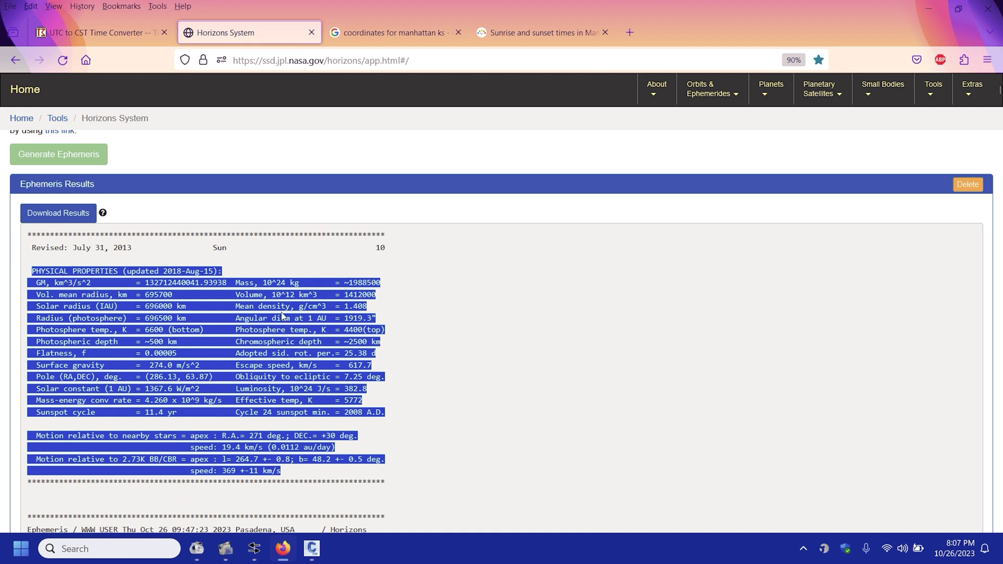
pyautogui.scroll(-3, 260, 351)
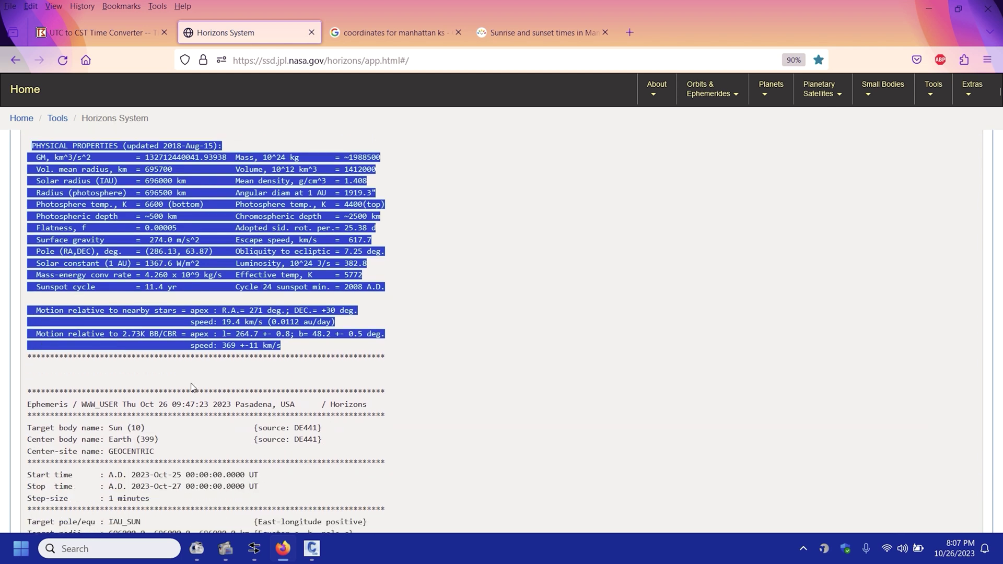
pyautogui.scroll(-6, 200, 388)
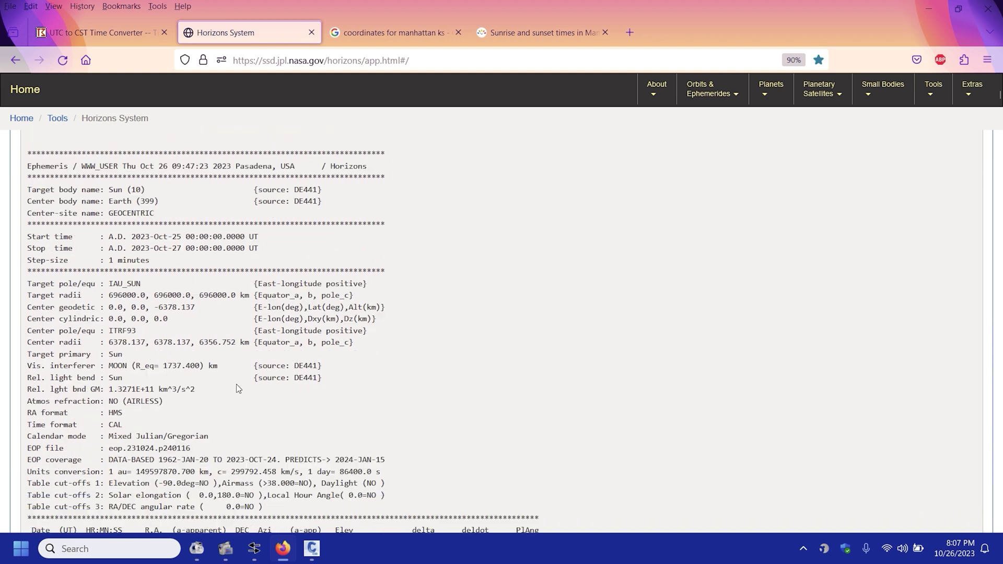
pyautogui.scroll(-1, 215, 353)
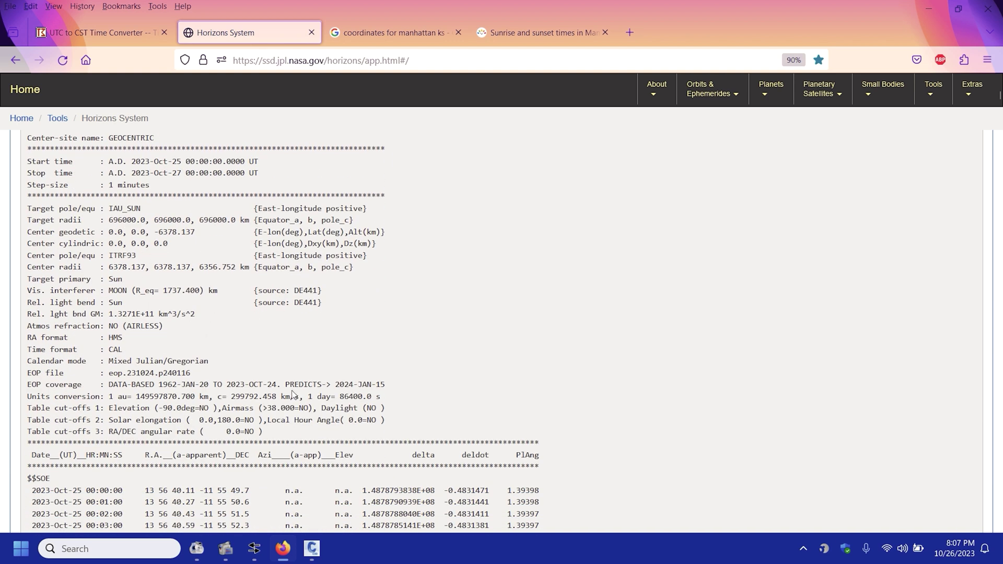
pyautogui.scroll(-7, 292, 395)
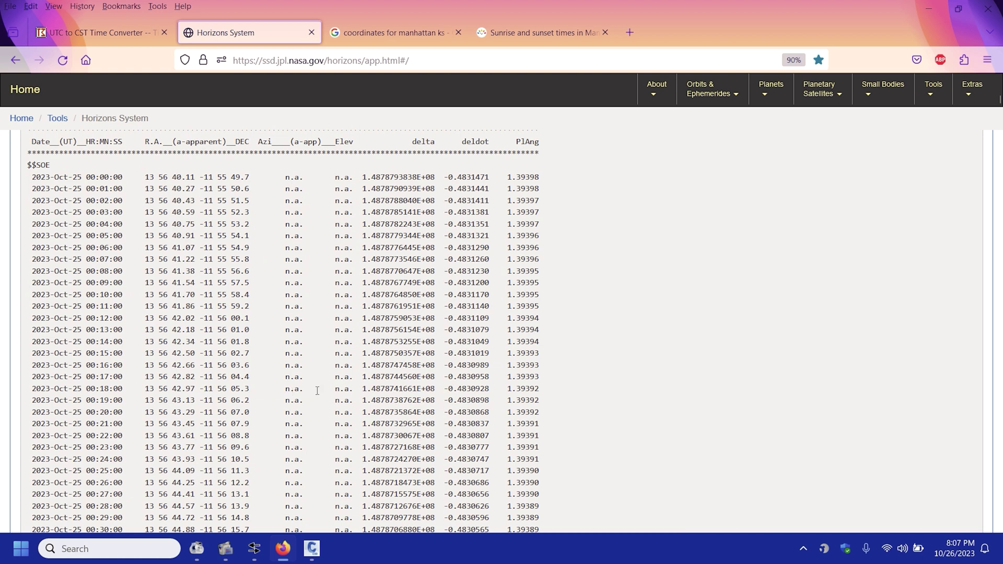
pyautogui.scroll(-10, 311, 390)
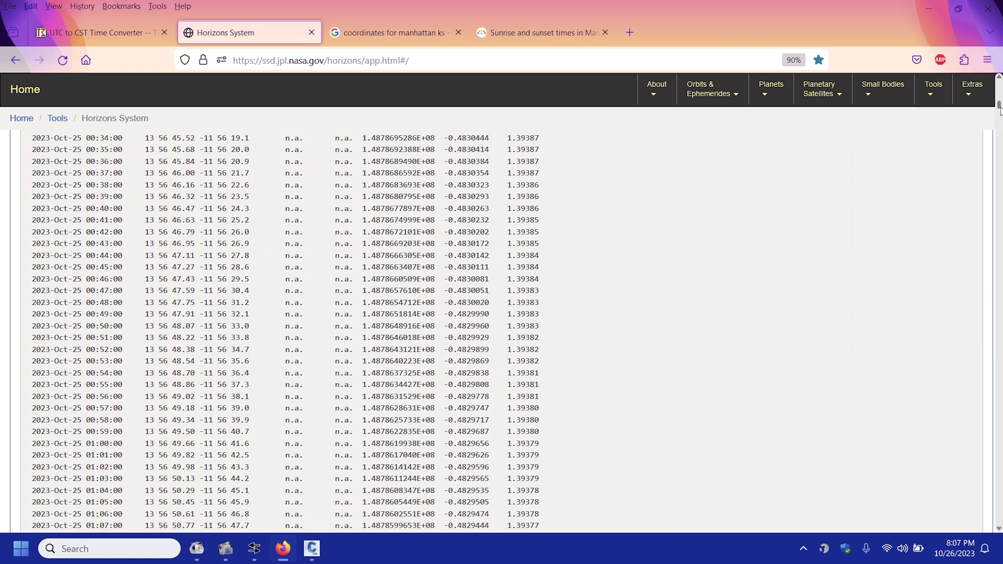
# - Copy the Sun's 26 October 18:10 distance value, 1.4871522392E+08 km
pyautogui.moveTo(999, 109); pyautogui.dragTo(991, 461)
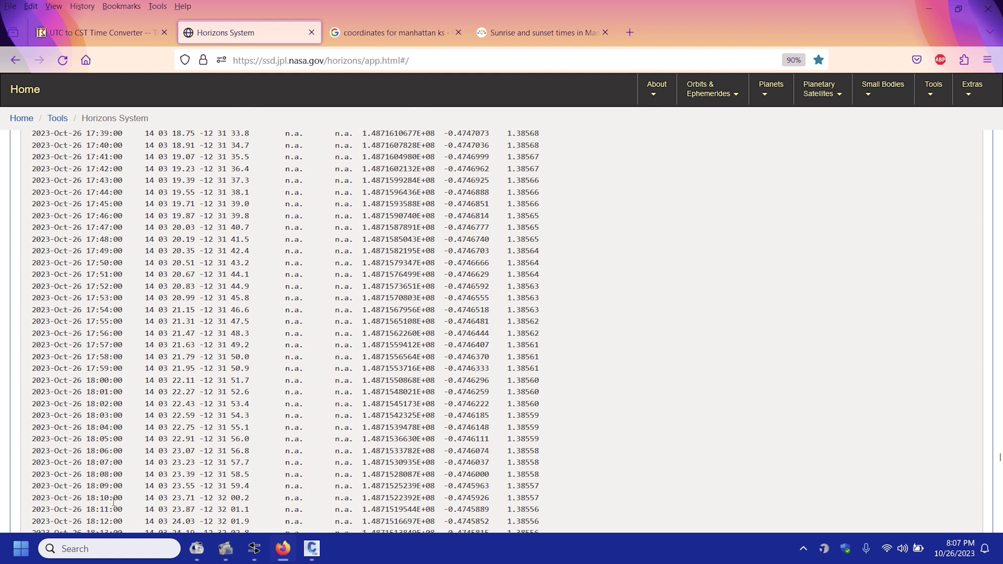
pyautogui.moveTo(50, 498); pyautogui.dragTo(364, 499)
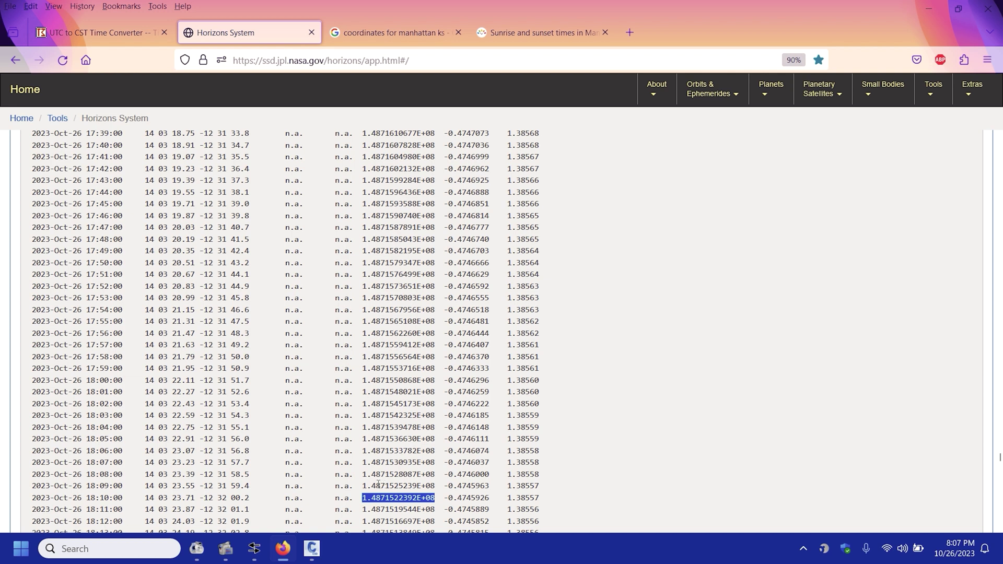
pyautogui.rightClick(401, 499)
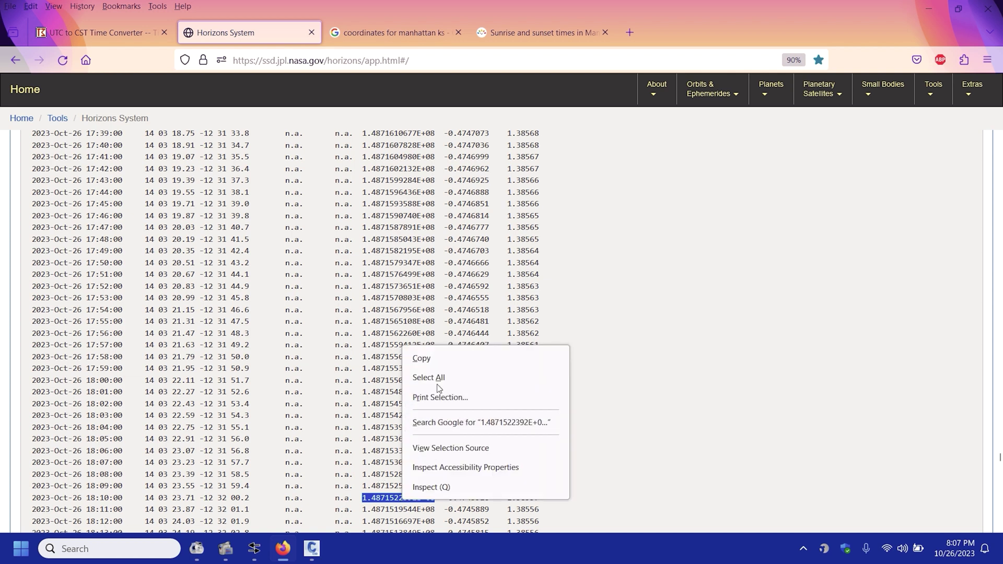
pyautogui.click(423, 360)
# - Convert 1.4871522392E+08 km to 4.879094e+011 feet, copy the result and minimize Convert
pyautogui.click(254, 549)
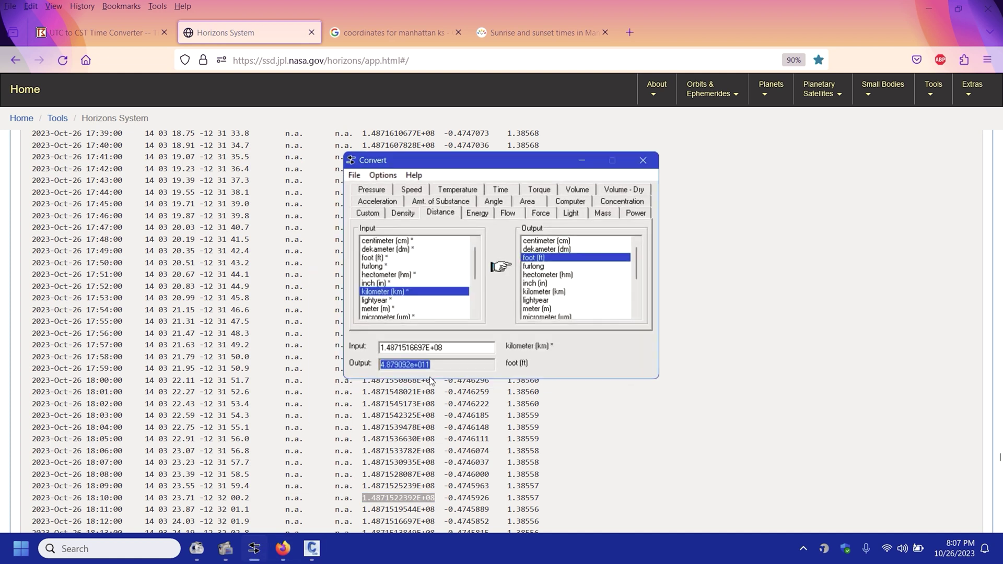
pyautogui.doubleClick(384, 346)
pyautogui.rightClick(393, 350)
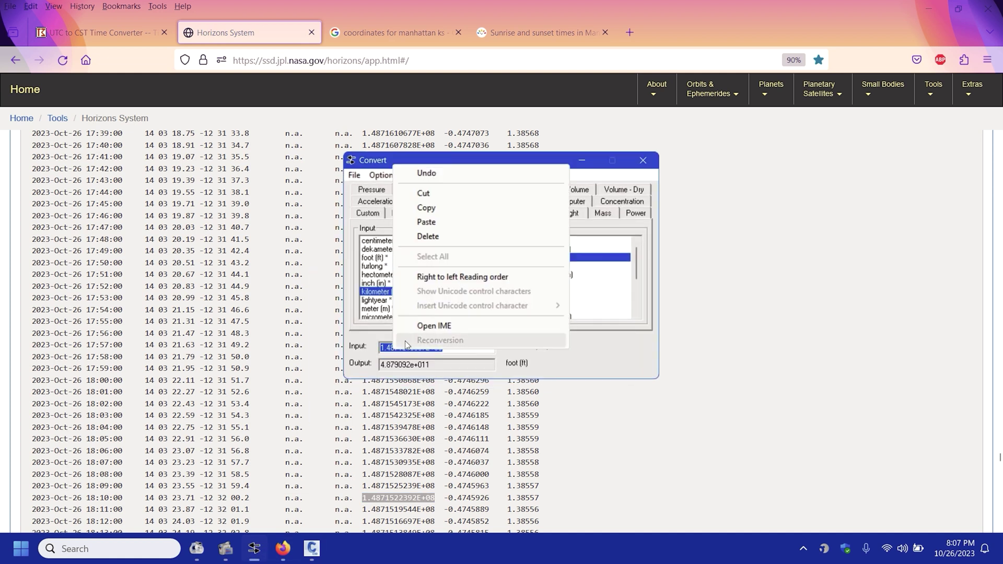
pyautogui.click(428, 223)
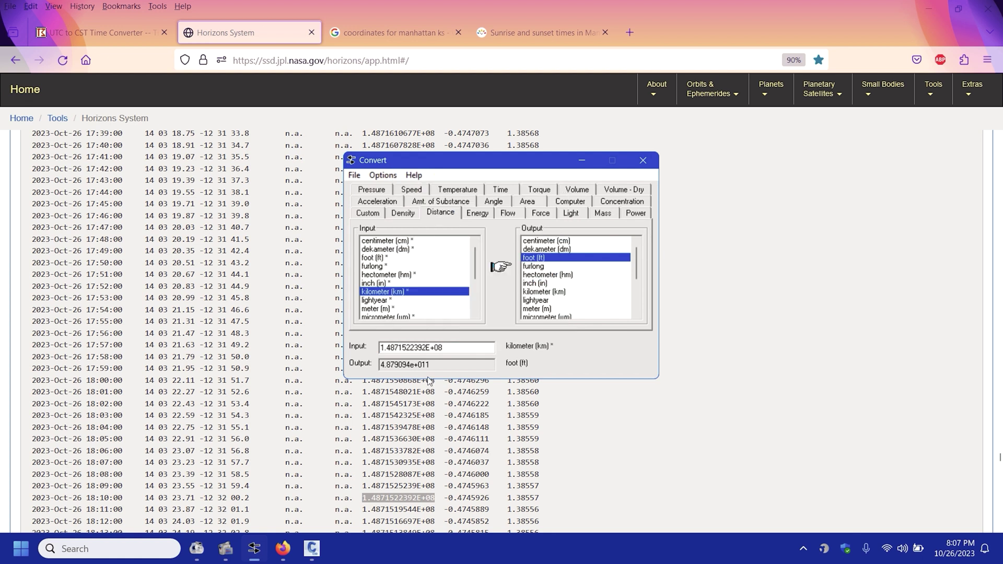
pyautogui.moveTo(424, 364); pyautogui.dragTo(345, 364)
pyautogui.rightClick(402, 366)
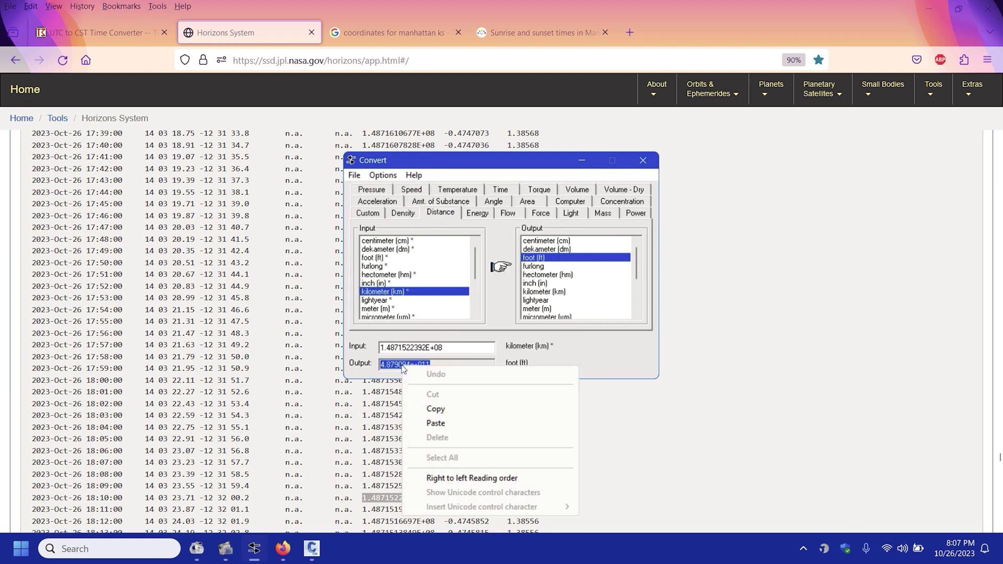
pyautogui.click(436, 410)
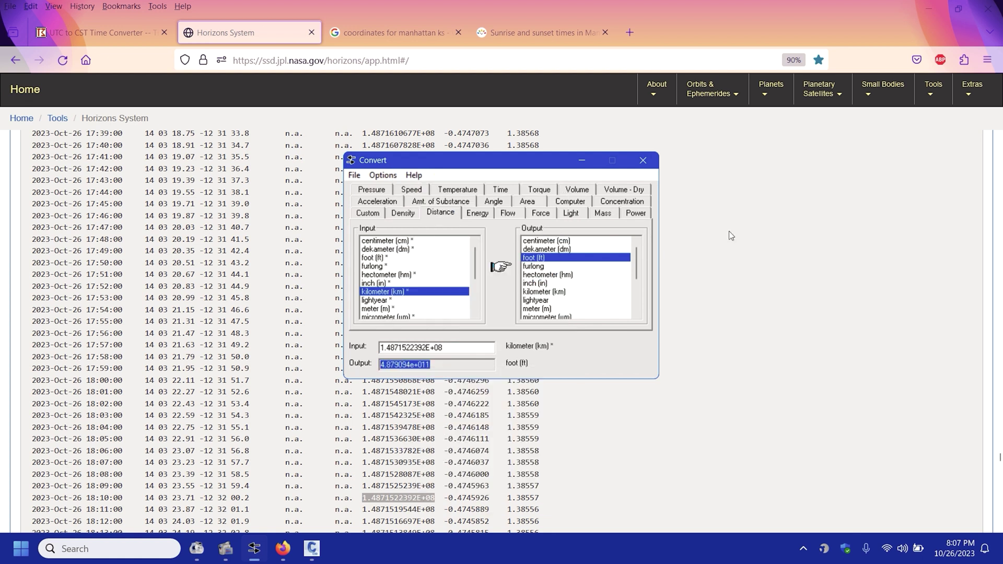
pyautogui.click(581, 161)
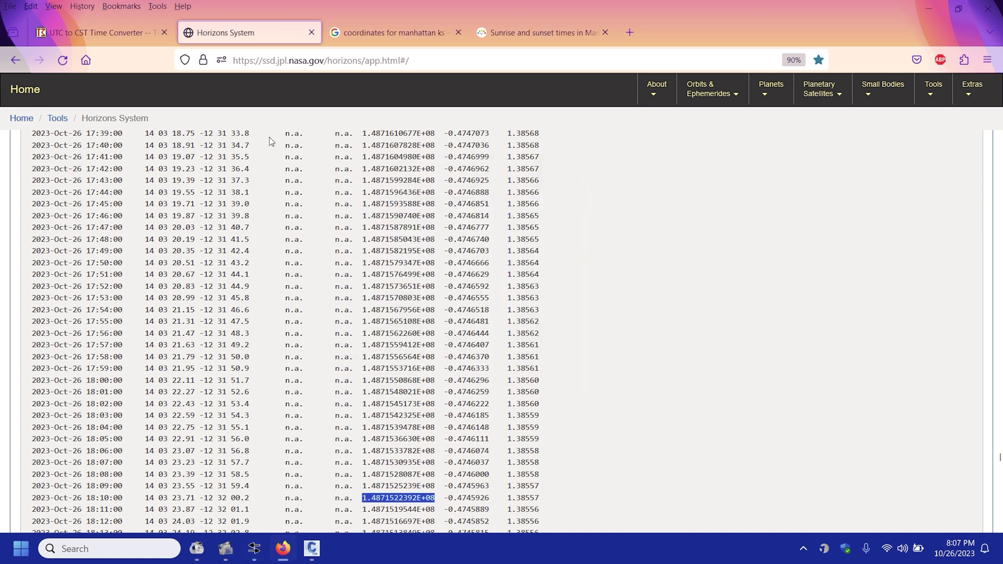
pyautogui.click(312, 548)
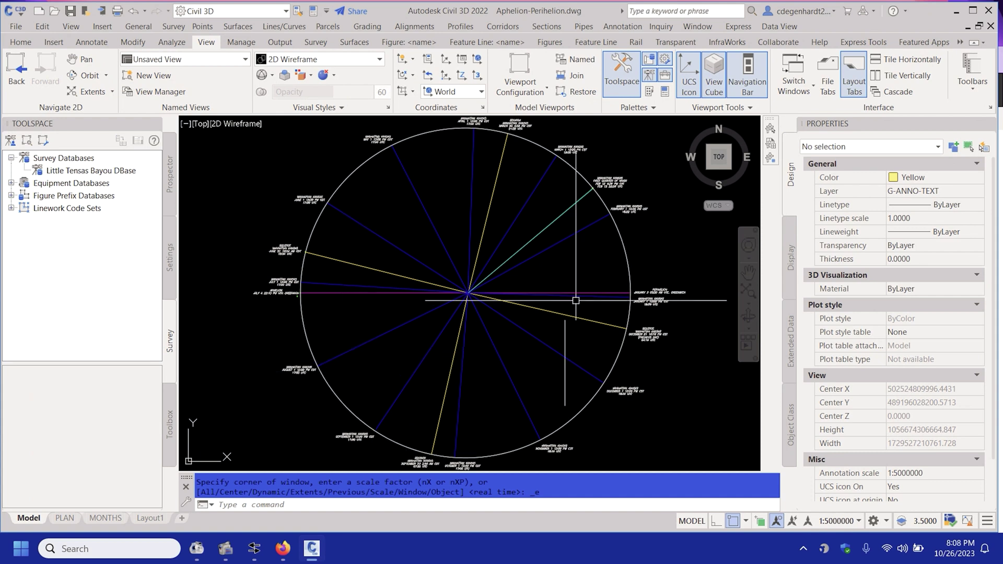
pyautogui.press('Escape')
pyautogui.press('Escape')
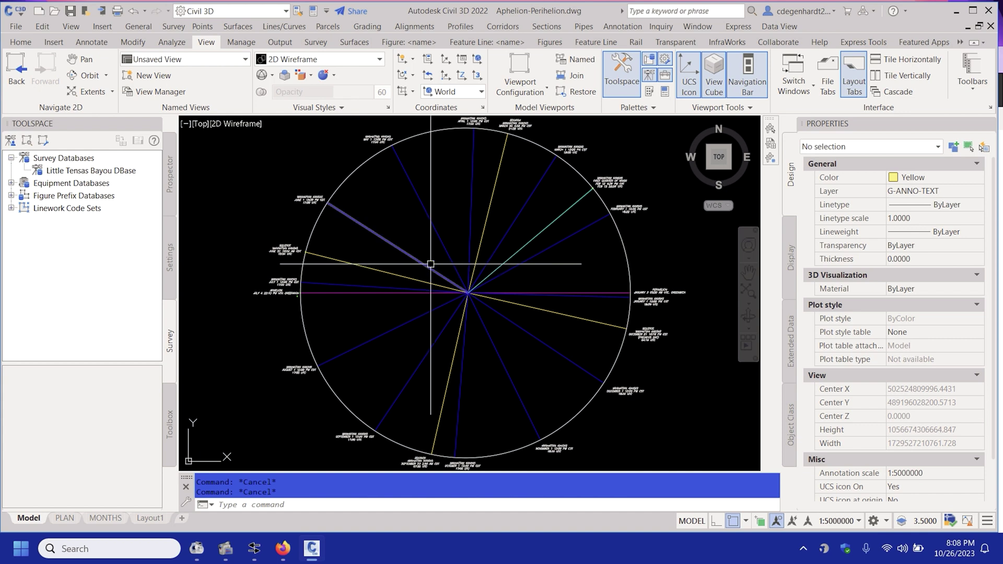
pyautogui.write('dim')
pyautogui.press('Return')
pyautogui.press('Return')
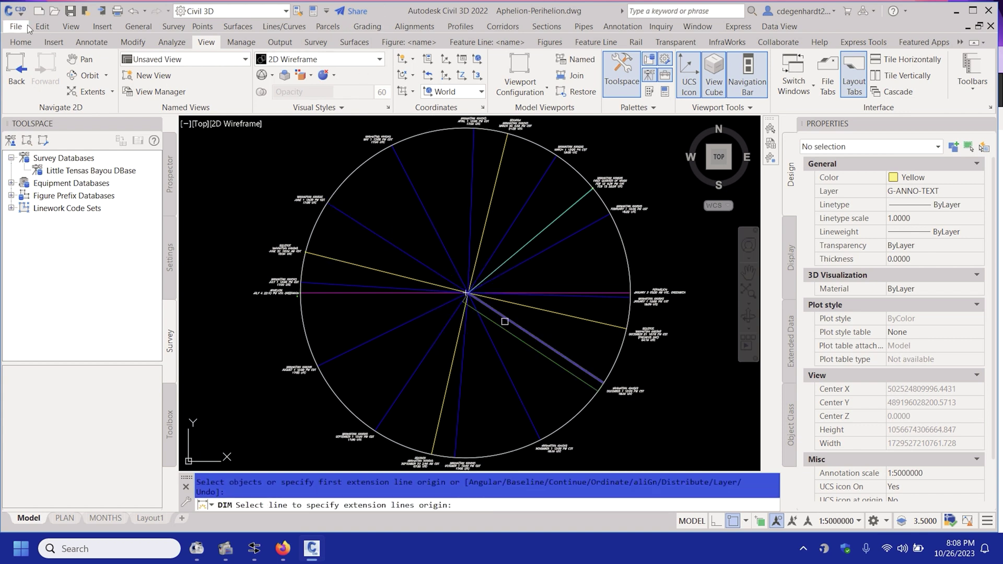
pyautogui.press('Escape')
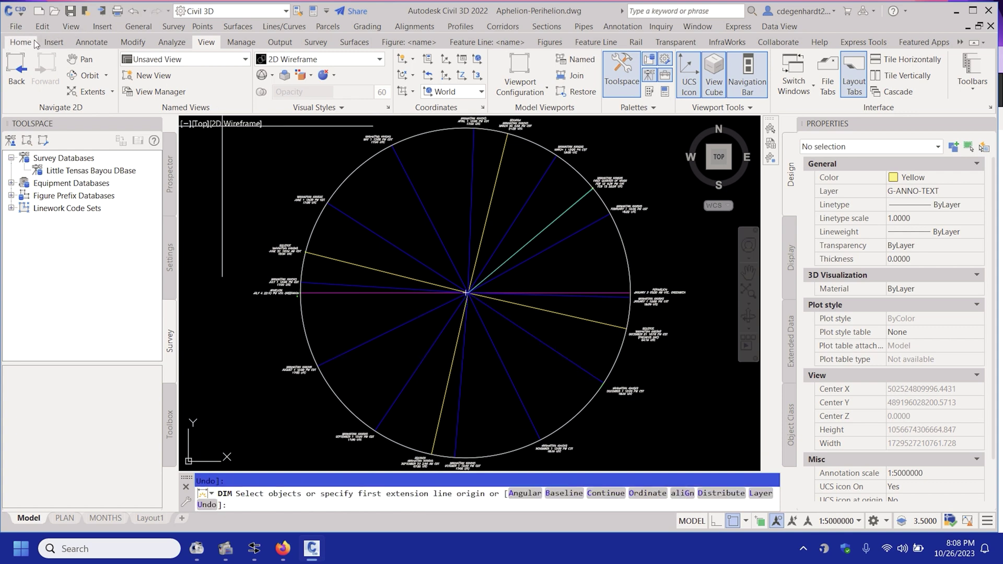
pyautogui.click(91, 41)
pyautogui.click(321, 91)
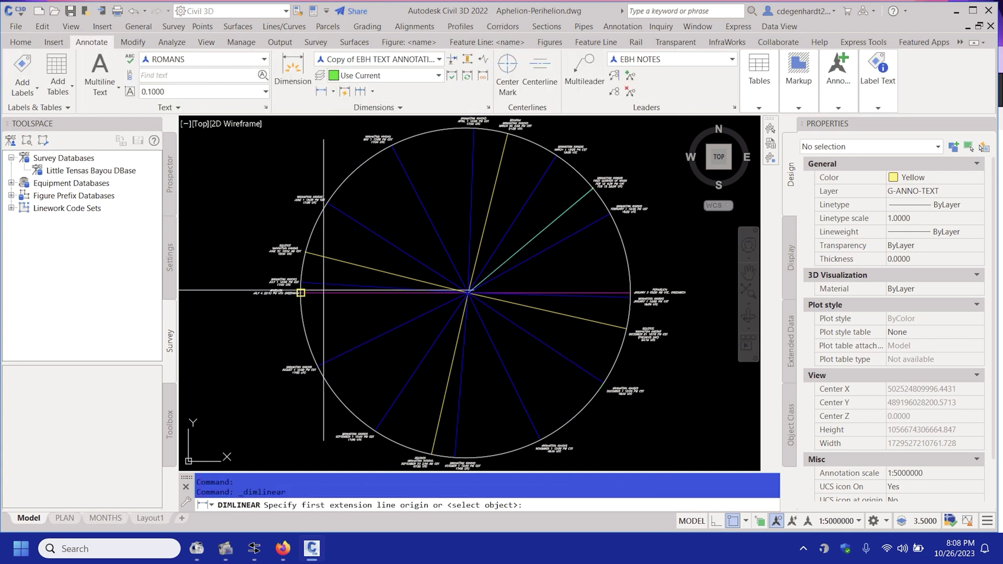
pyautogui.scroll(12, 324, 291)
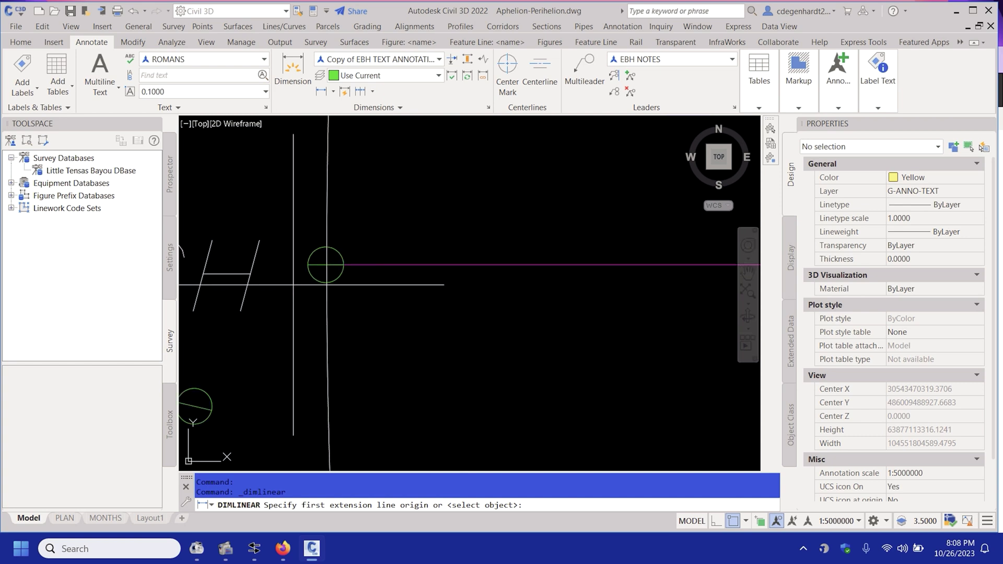
pyautogui.scroll(10, 295, 286)
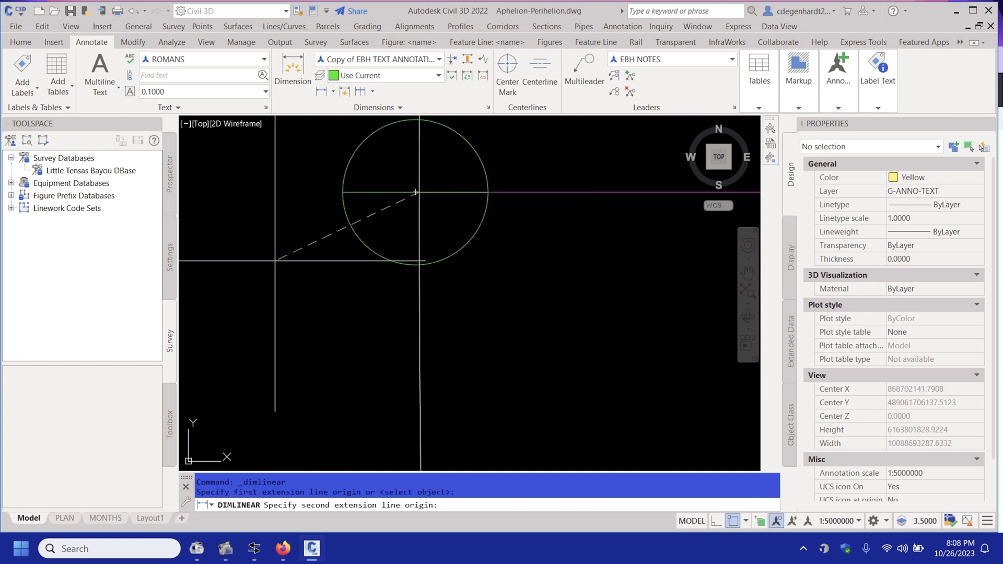
pyautogui.scroll(-10, 267, 274)
pyautogui.scroll(-7, 284, 306)
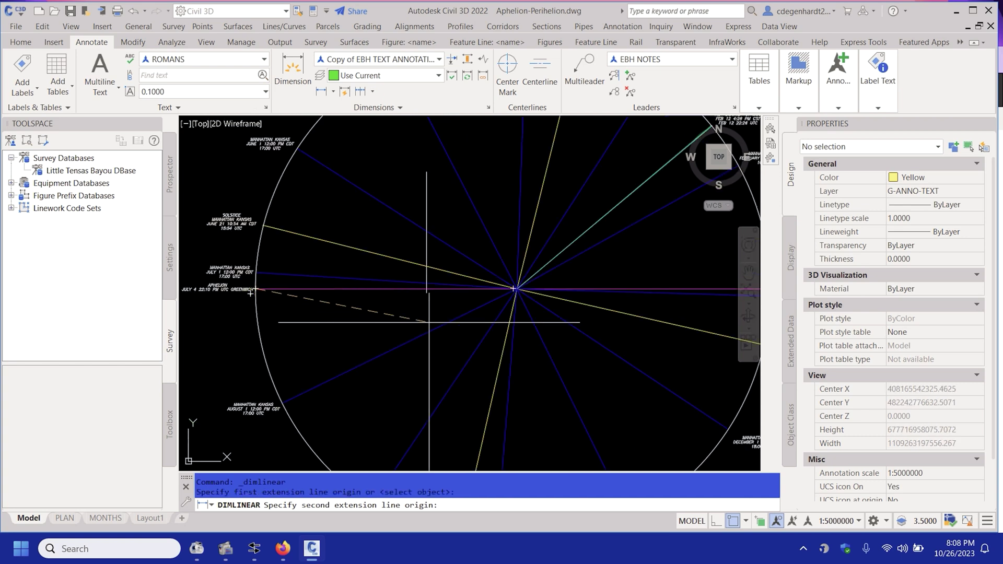
pyautogui.click(523, 295)
pyautogui.scroll(5, 425, 246)
pyautogui.click(361, 298)
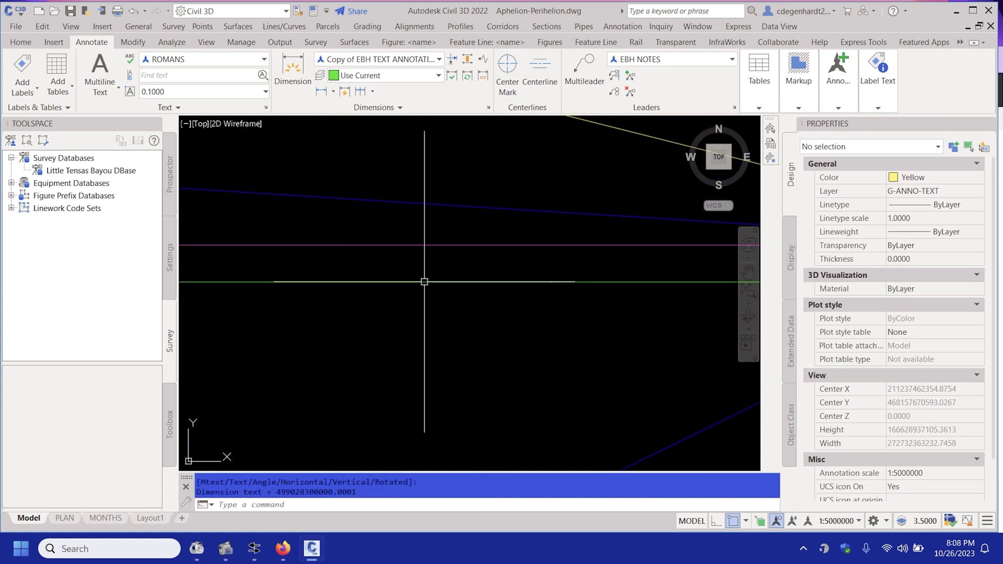
pyautogui.scroll(2, 439, 279)
pyautogui.scroll(2, 435, 281)
pyautogui.click(503, 317)
pyautogui.click(468, 273)
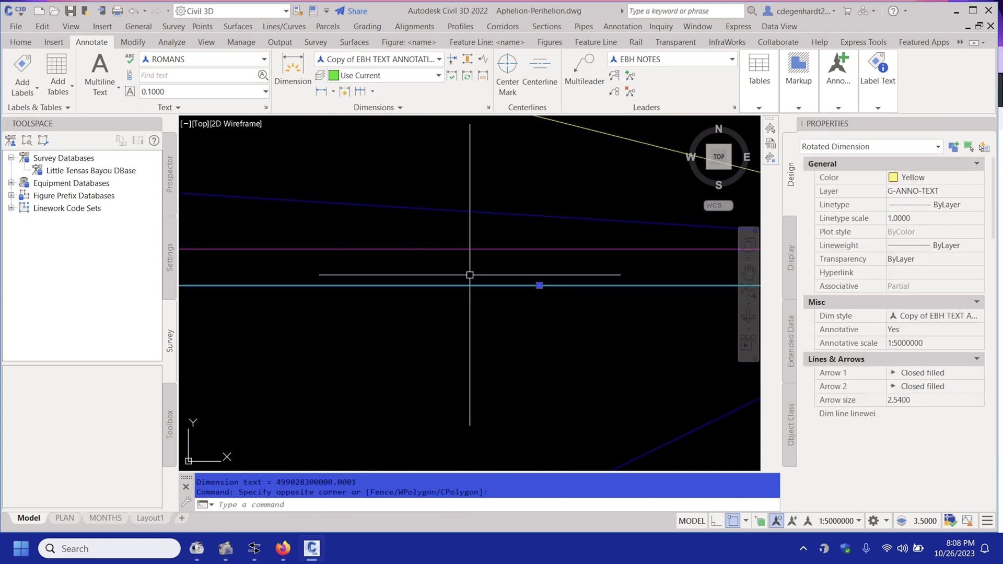
pyautogui.scroll(4, 589, 313)
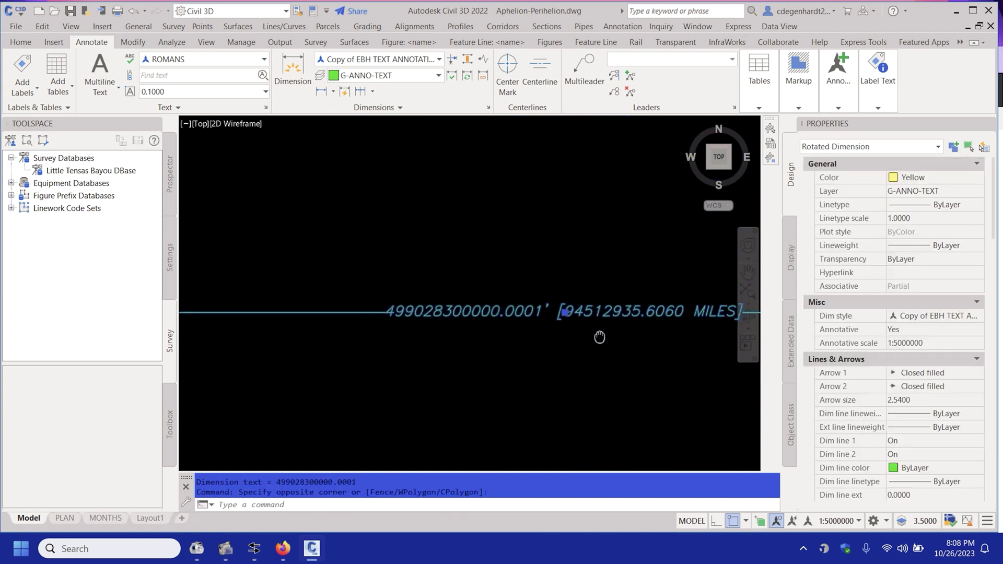
pyautogui.press('Escape')
pyautogui.click(433, 348)
pyautogui.click(432, 264)
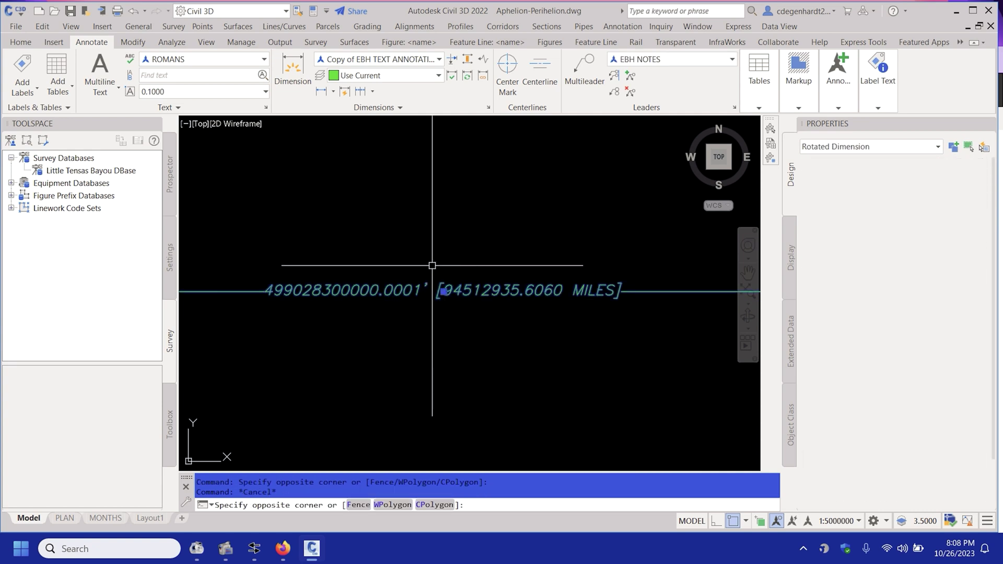
pyautogui.write('e')
pyautogui.press('Return')
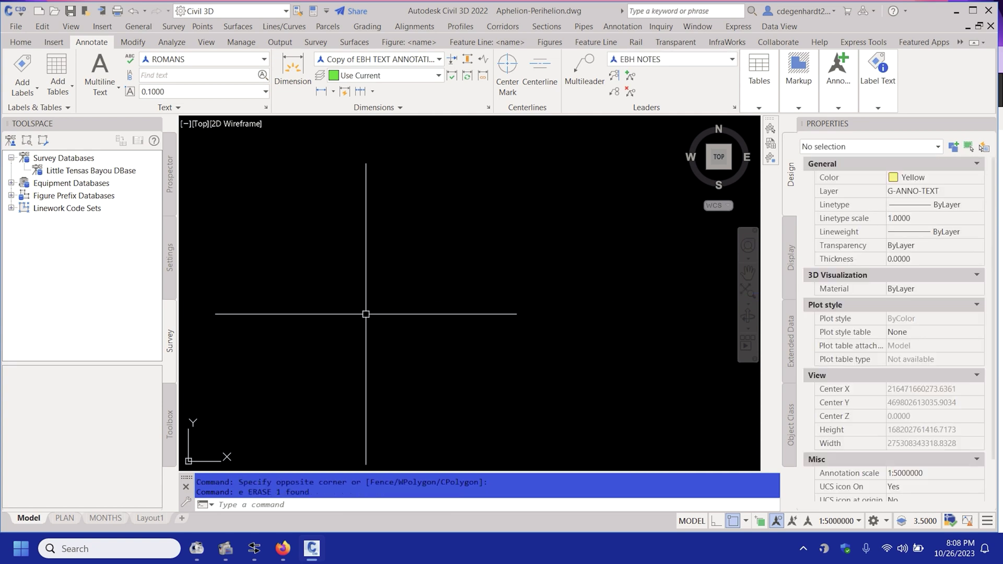
pyautogui.scroll(-8, 421, 322)
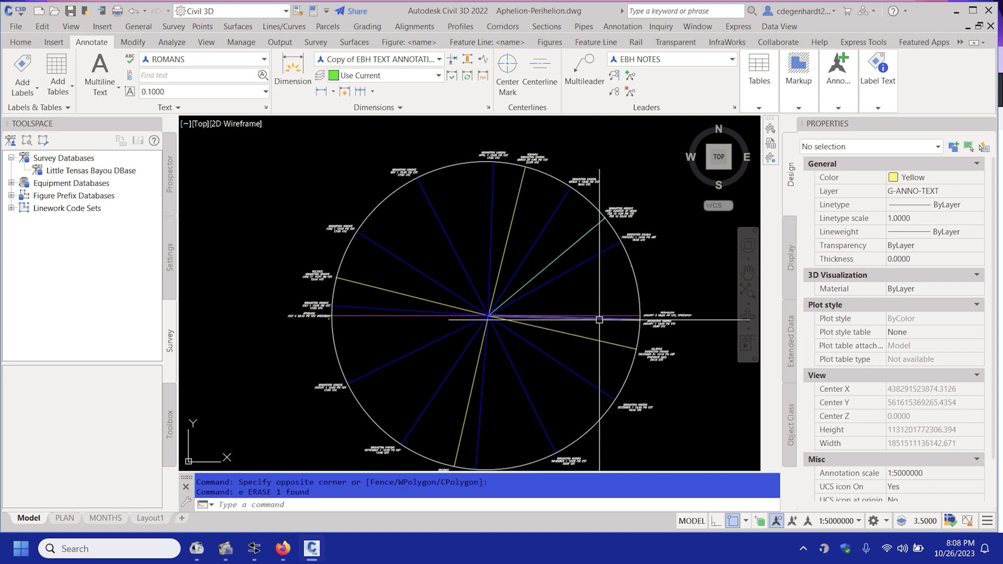
pyautogui.click(601, 316)
pyautogui.press('Escape')
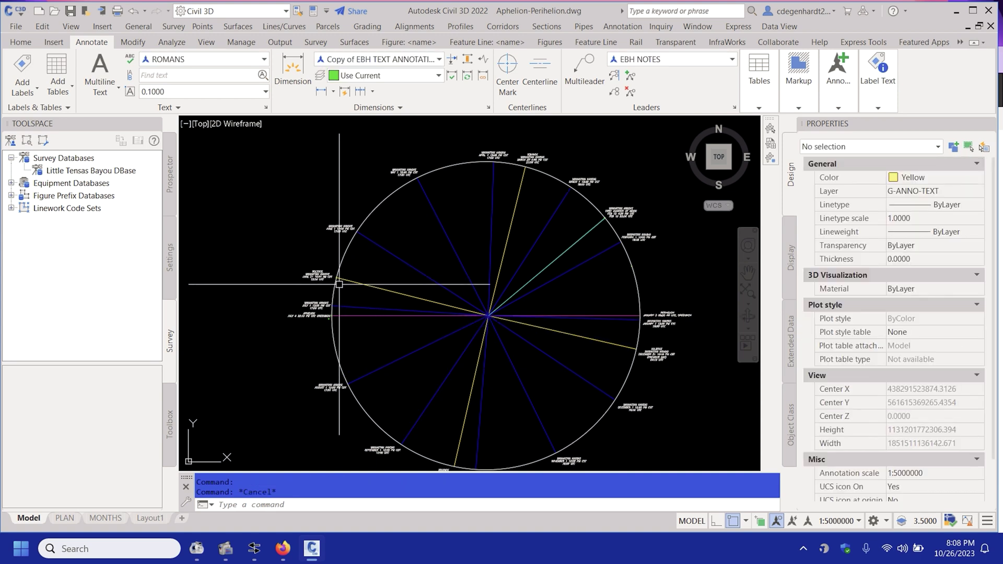
pyautogui.moveTo(335, 281)
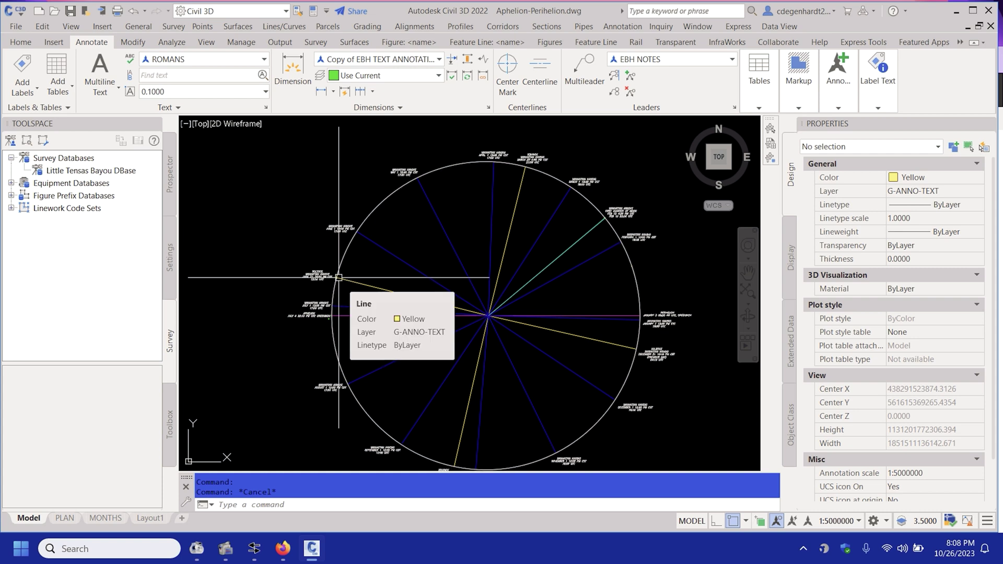
pyautogui.scroll(8, 338, 277)
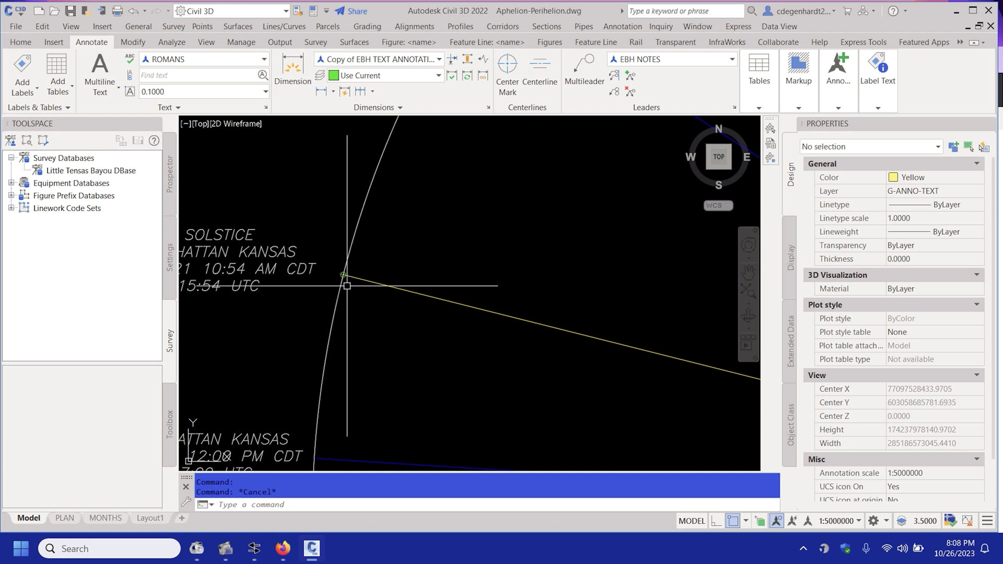
# - Draw a circle of radius 4.879094e+011 centred on the radial lines' hub
pyautogui.scroll(15, 347, 286)
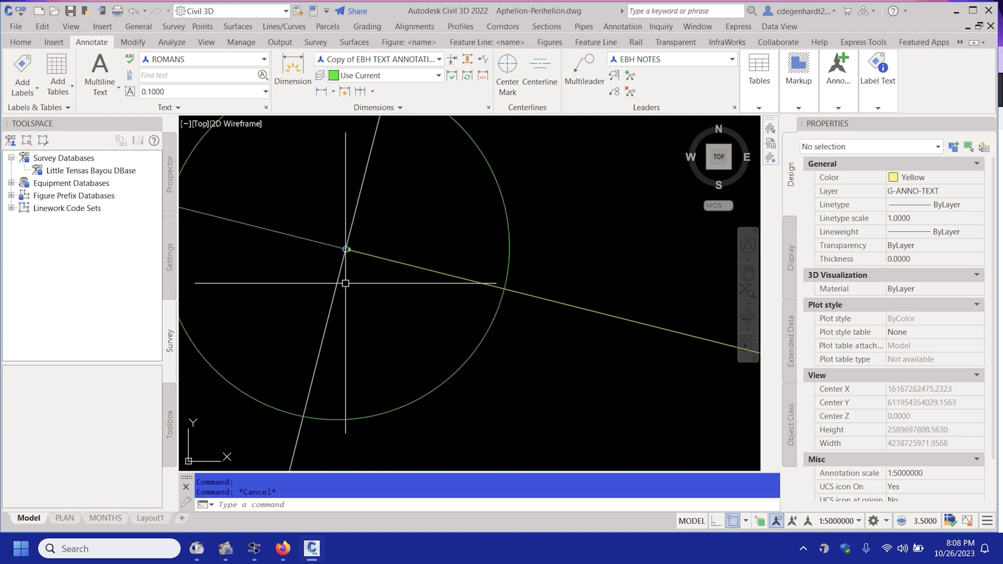
pyautogui.scroll(-18, 345, 282)
pyautogui.scroll(5, 344, 278)
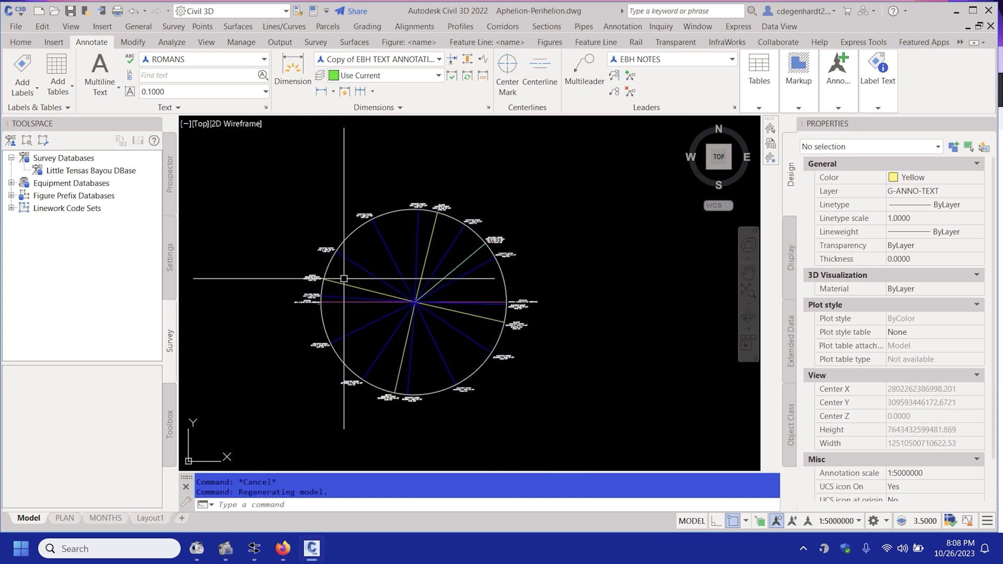
pyautogui.write('c')
pyautogui.press('Return')
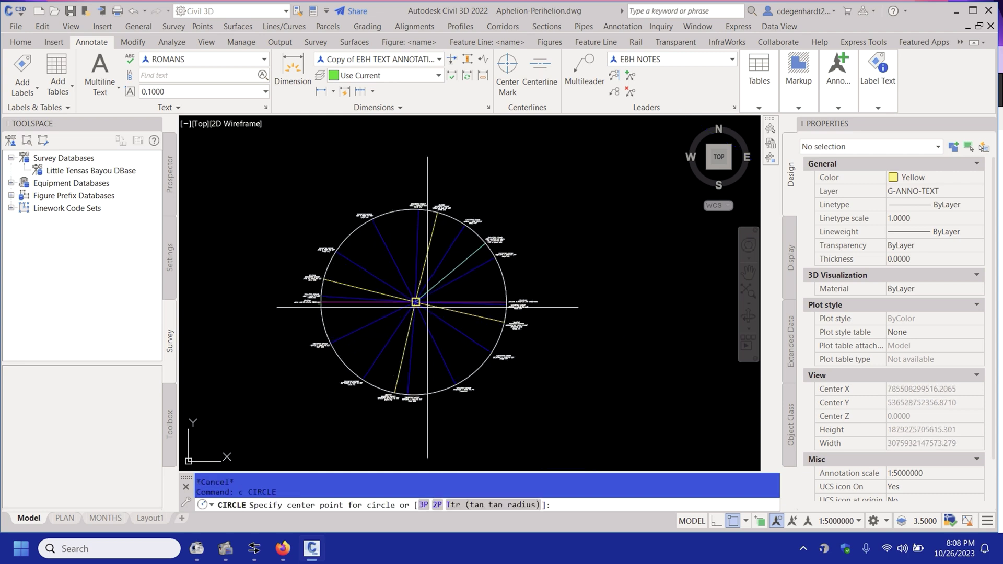
pyautogui.click(414, 302)
pyautogui.press('Return')
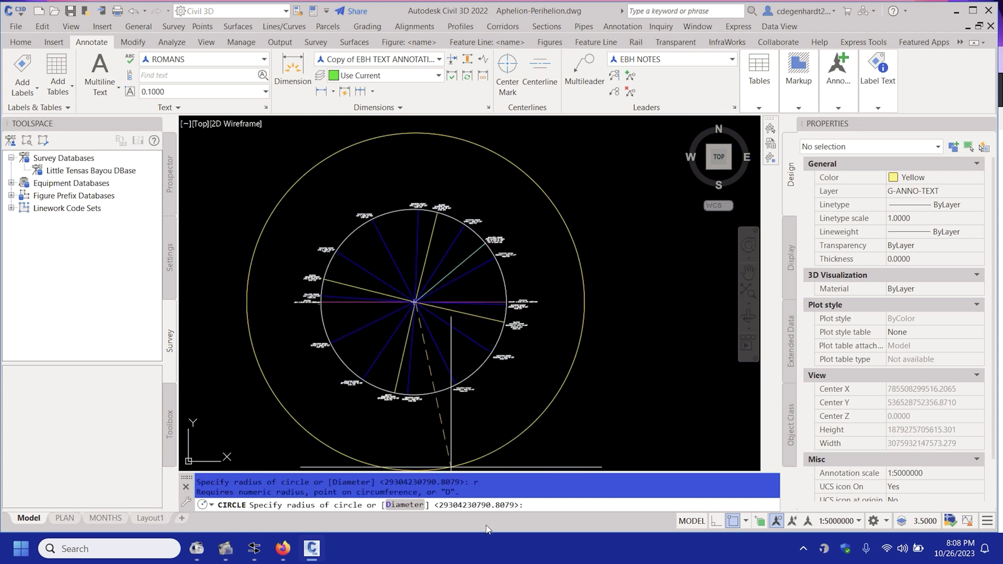
pyautogui.rightClick(540, 504)
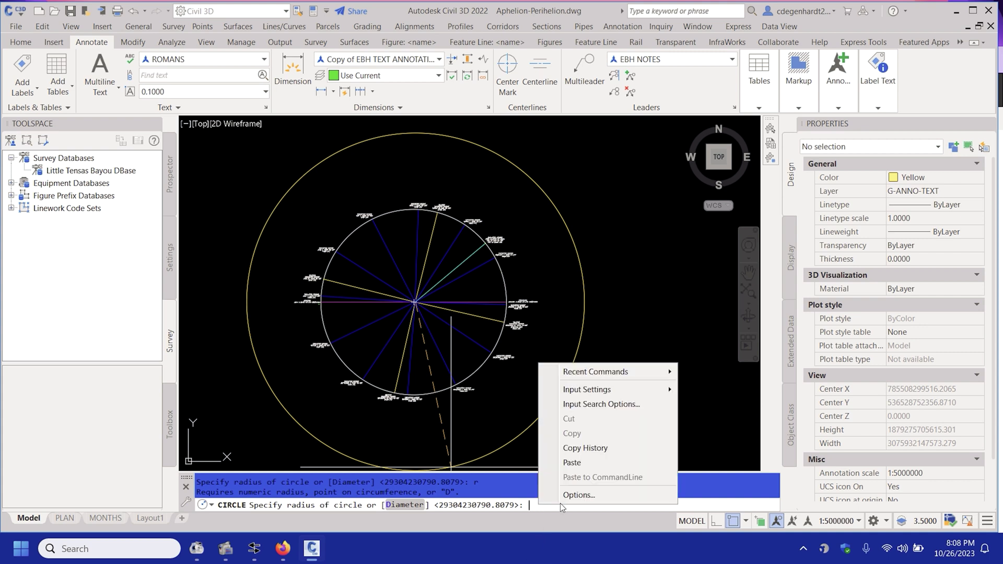
pyautogui.click(572, 463)
pyautogui.press('Return')
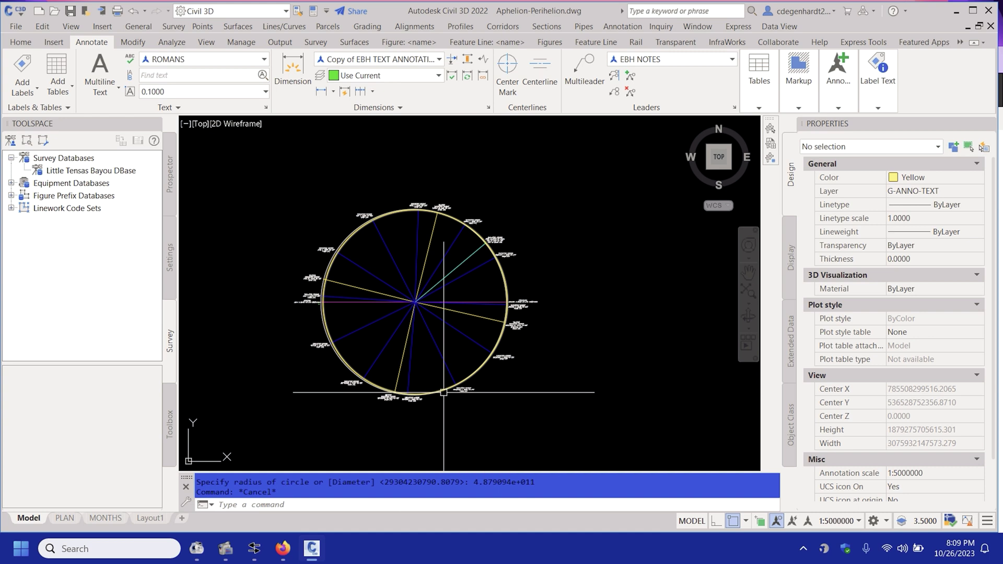
# - Zoom in toward the November 1 label and cancel any pending command
pyautogui.scroll(5, 437, 394)
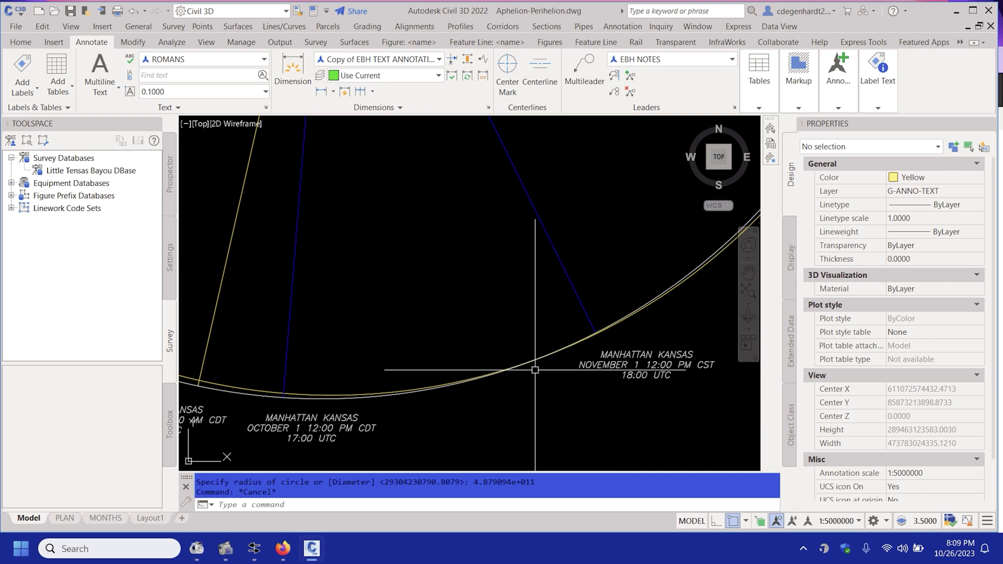
pyautogui.scroll(4, 550, 374)
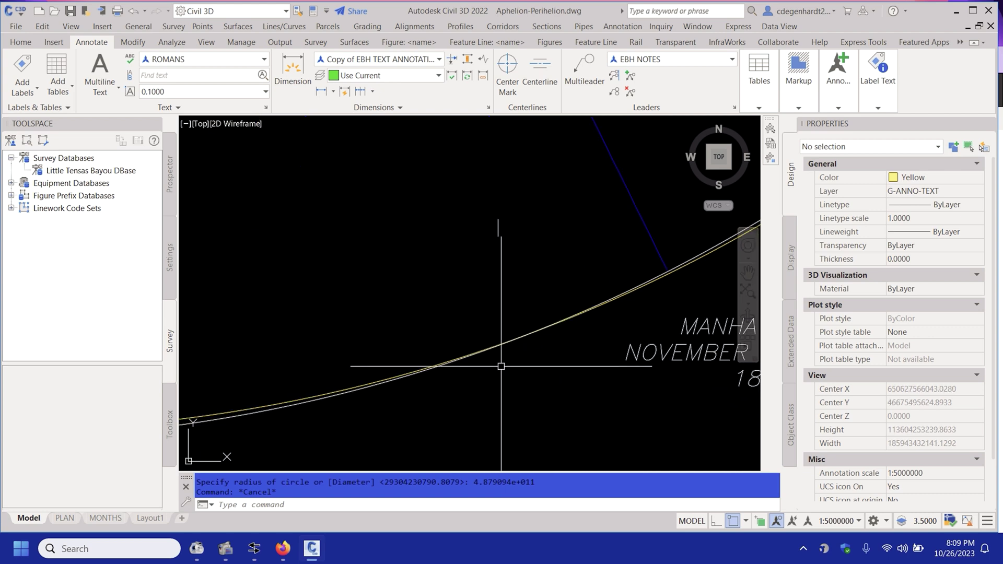
pyautogui.press('Escape')
pyautogui.press('Escape')
pyautogui.scroll(-4, 501, 405)
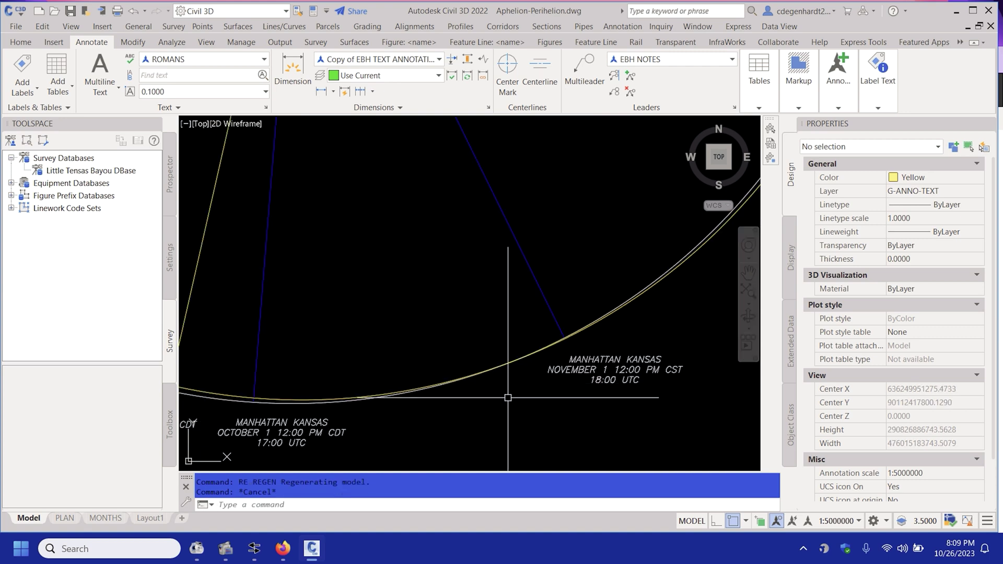
# - Place a small circle on the orbit near November 1 and try trimming against it
pyautogui.write('c')
pyautogui.press('Return')
pyautogui.click(488, 386)
pyautogui.press('Escape')
pyautogui.press('Escape')
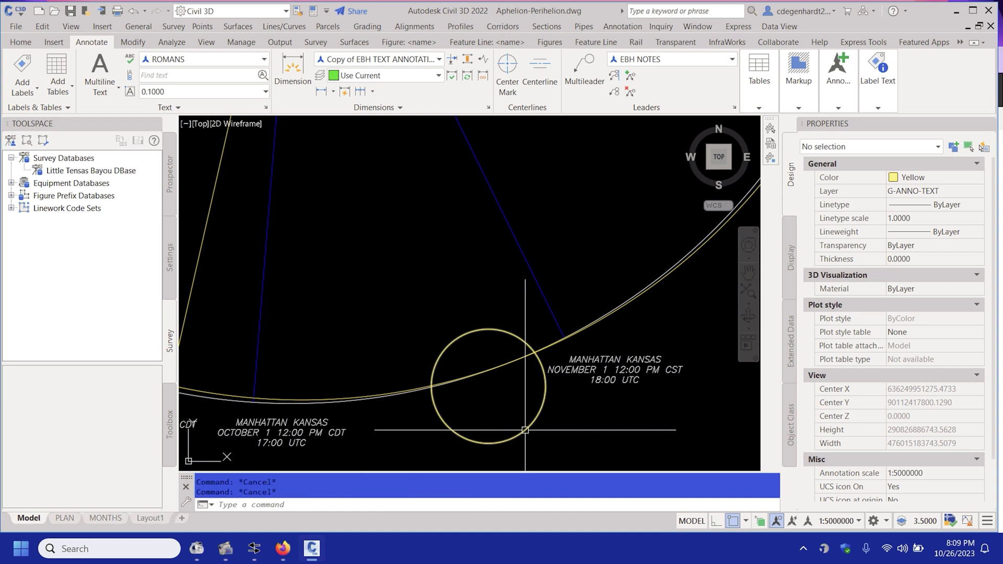
pyautogui.write('tr')
pyautogui.press('Return')
pyautogui.click(523, 428)
pyautogui.press('Return')
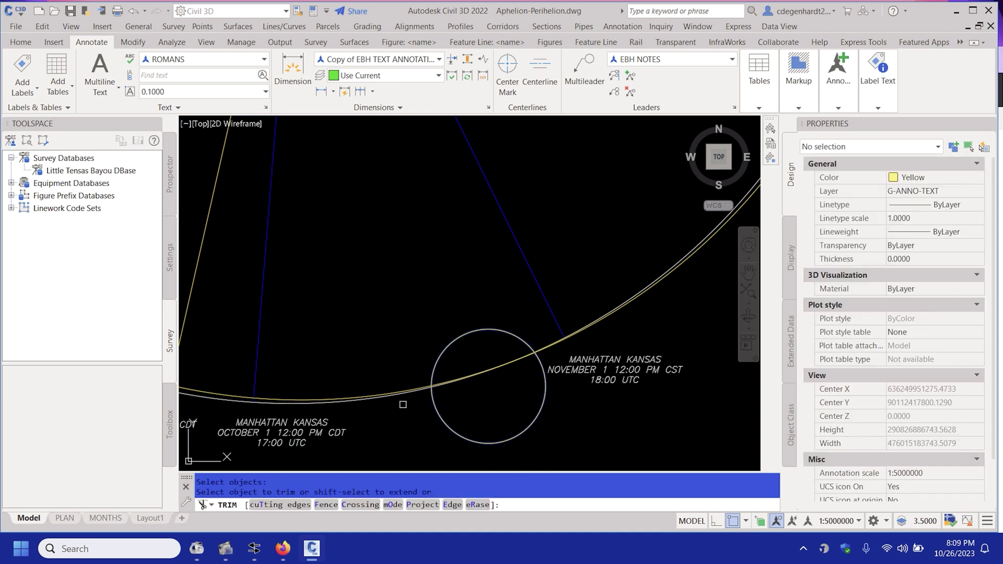
pyautogui.scroll(4, 506, 345)
pyautogui.press('Escape')
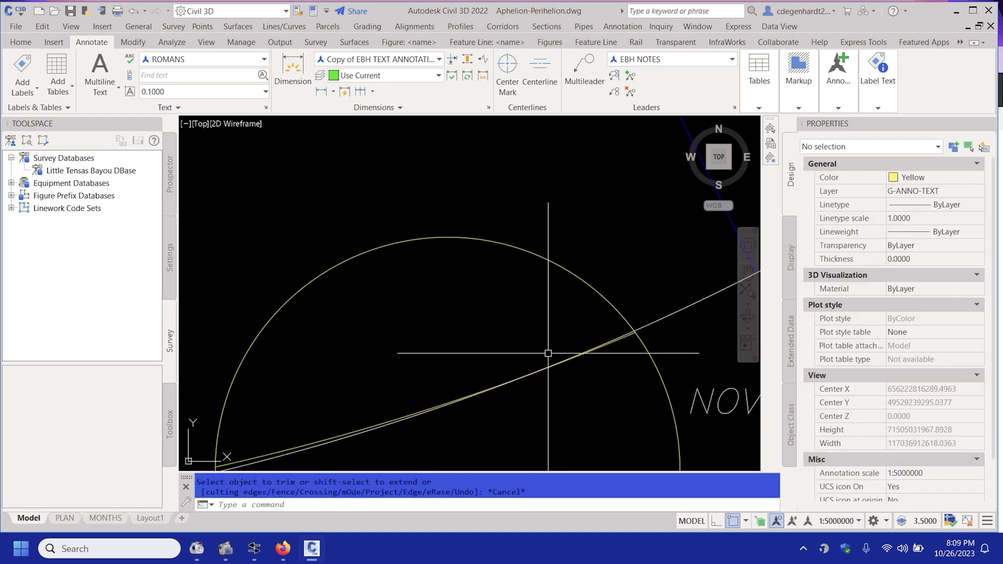
# - Erase the small circle and regenerate the drawing
pyautogui.click(522, 250)
pyautogui.click(385, 208)
pyautogui.click(433, 270)
pyautogui.write('e')
pyautogui.press('Return')
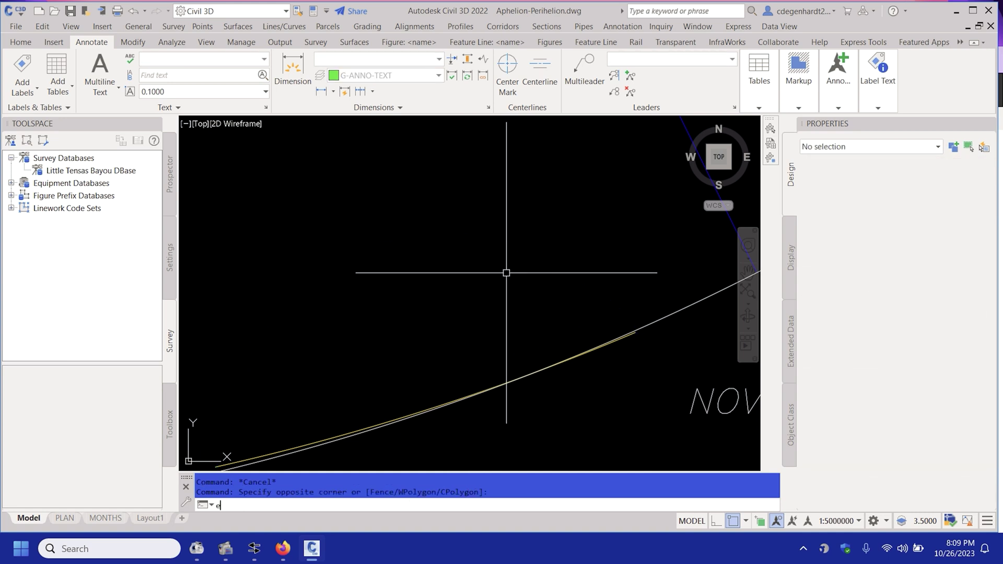
pyautogui.write('re')
pyautogui.press('Return')
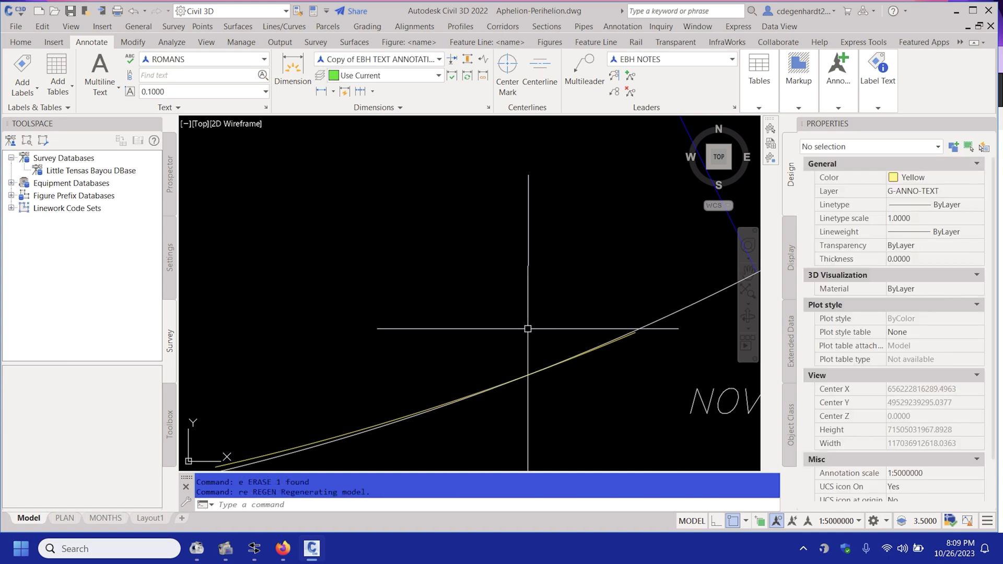
# - Draw a short yellow line from the orbit curve across it
pyautogui.write('l')
pyautogui.press('Return')
pyautogui.scroll(2, 545, 410)
pyautogui.click(541, 431)
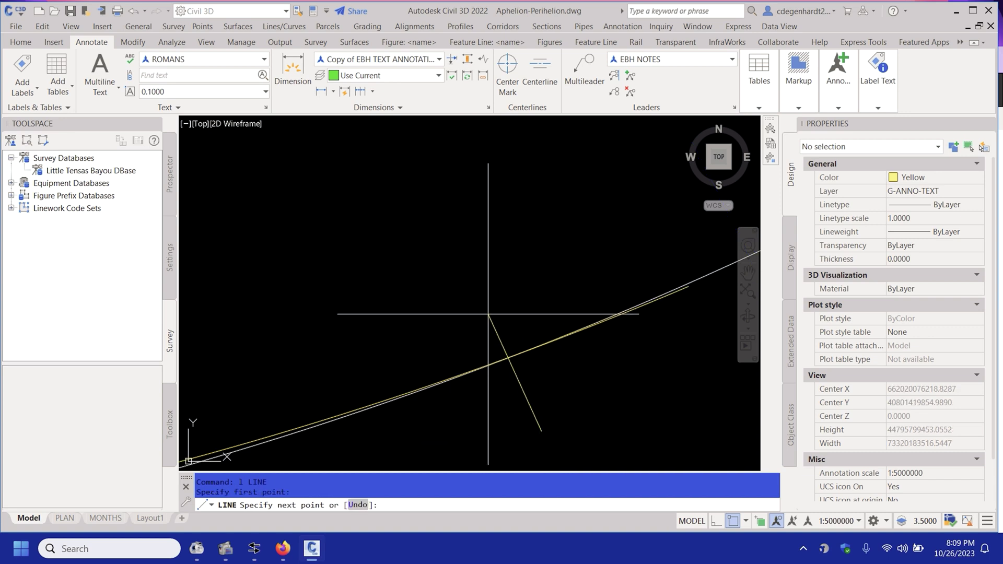
pyautogui.click(488, 314)
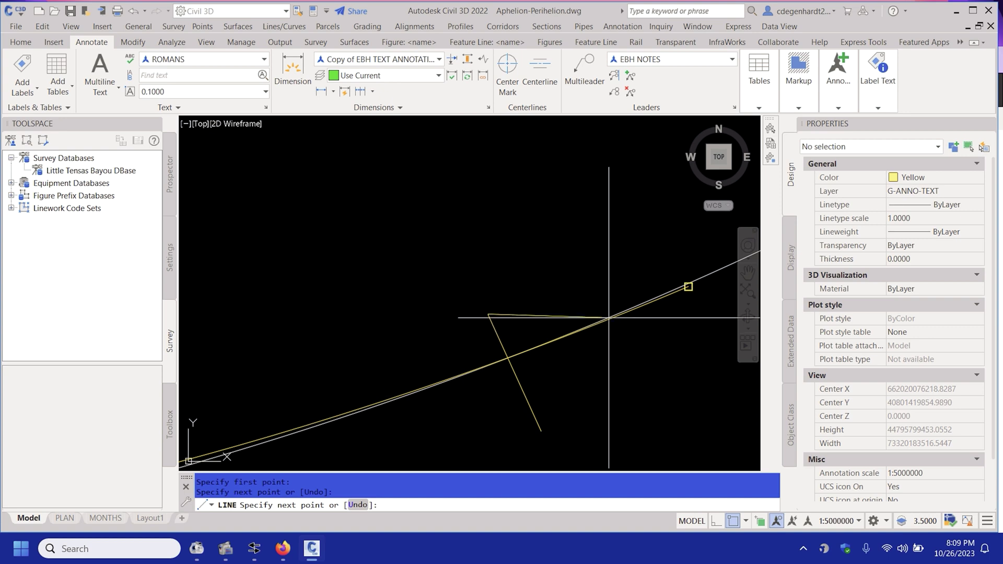
pyautogui.press('Escape')
pyautogui.press('Escape')
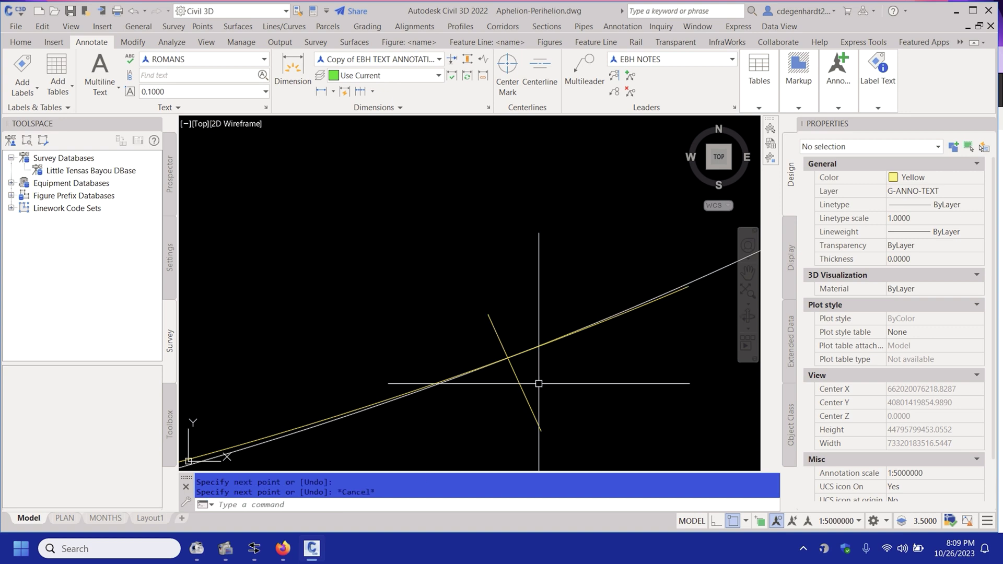
# - Erase the stray arc beside the orbit curve, then abandon a trim against the curve
pyautogui.click(619, 314)
pyautogui.press('Return')
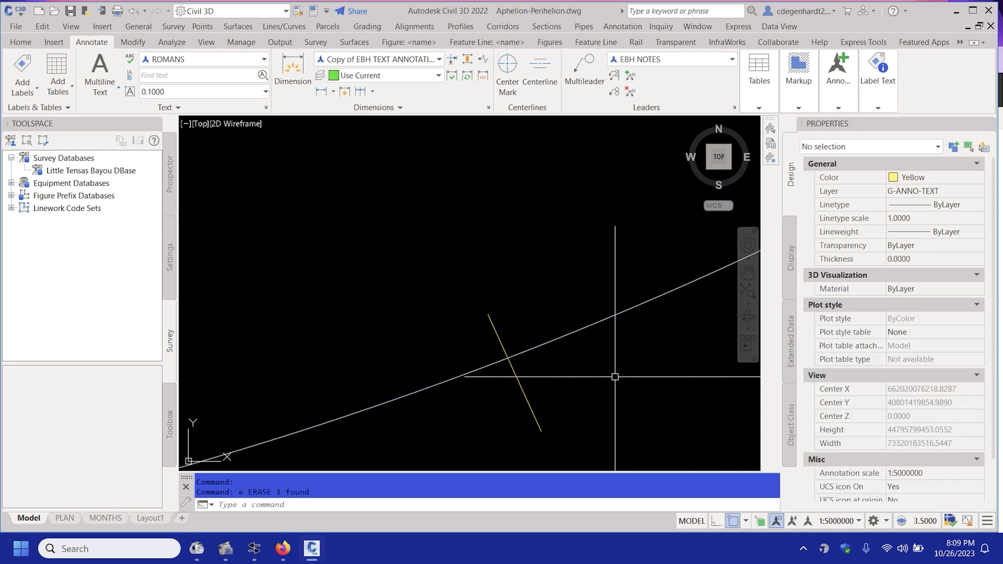
pyautogui.write('trv*Cancel*')
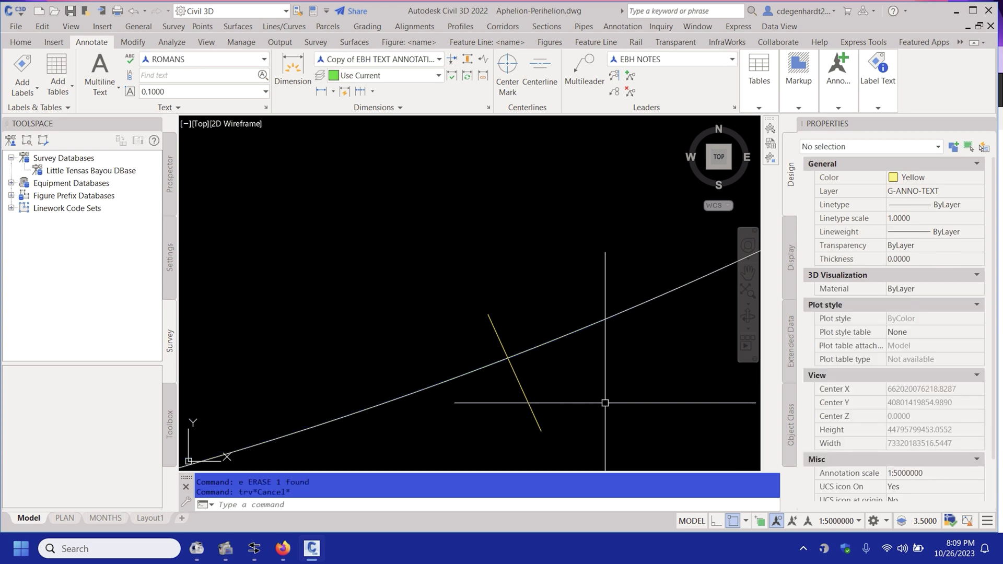
pyautogui.write('tr')
pyautogui.press('Return')
pyautogui.click(602, 402)
pyautogui.click(470, 302)
pyautogui.press('Return')
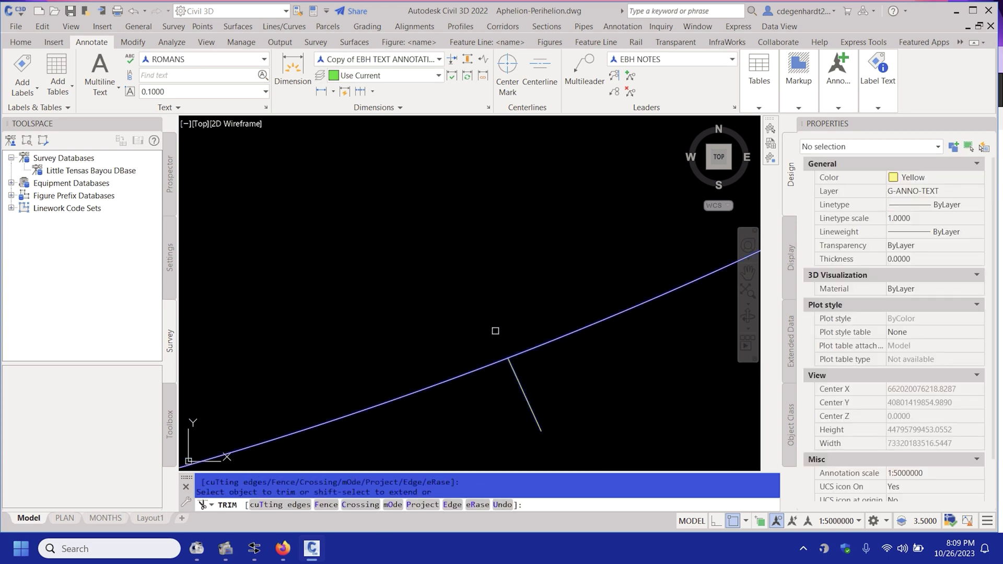
pyautogui.scroll(-15, 504, 348)
pyautogui.press('Escape')
pyautogui.scroll(8, 497, 338)
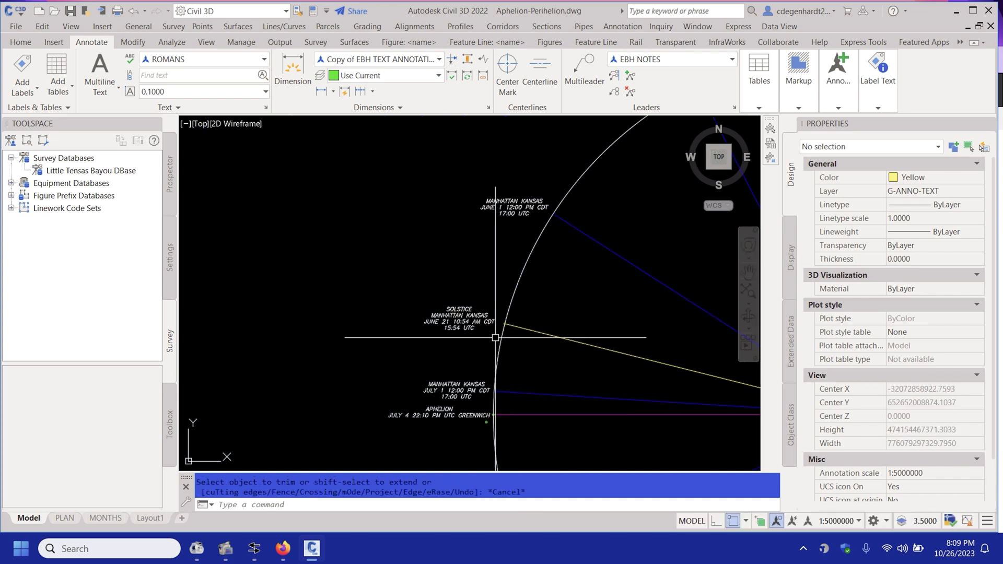
pyautogui.scroll(20, 491, 334)
pyautogui.press('Escape')
# - Orbit the model out of top view into a tilted 3D perspective
pyautogui.click(206, 41)
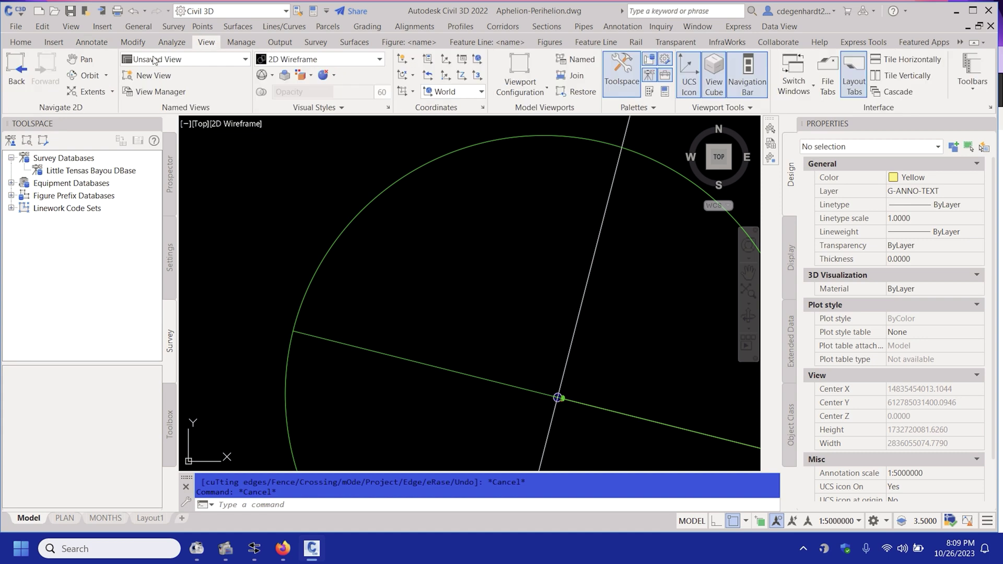
pyautogui.click(94, 77)
pyautogui.moveTo(559, 394); pyautogui.dragTo(566, 287)
pyautogui.moveTo(529, 389)
pyautogui.mouseDown()
pyautogui.moveTo(519, 438)
pyautogui.moveTo(568, 392)
pyautogui.moveTo(564, 403)
pyautogui.mouseUp()
pyautogui.press('Escape')
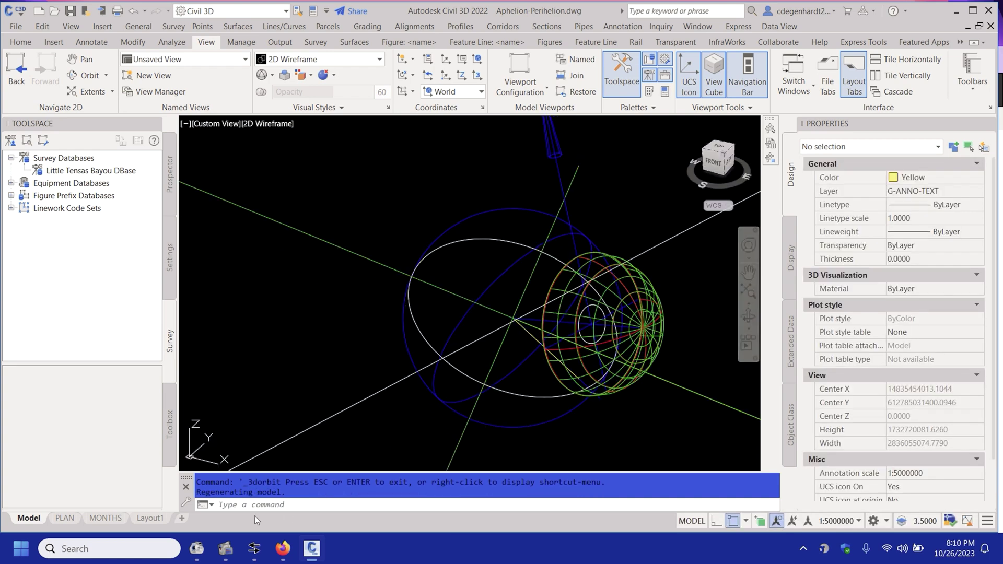
# - Look up Manhattan KS coordinates in the browser: 39.1836° N, 96.5717° W
pyautogui.click(282, 548)
pyautogui.click(538, 32)
pyautogui.moveTo(501, 86)
pyautogui.click(391, 36)
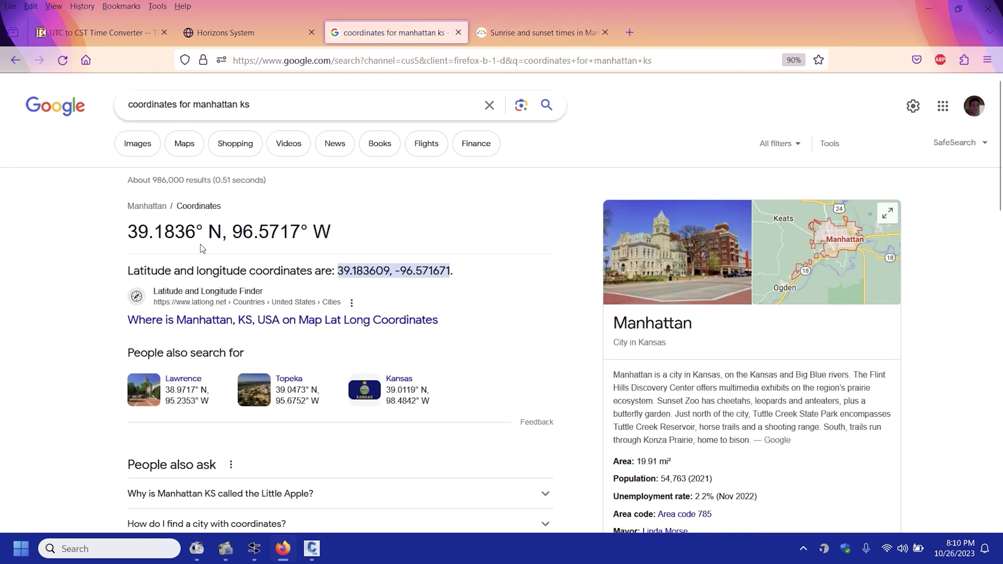
pyautogui.moveTo(251, 547)
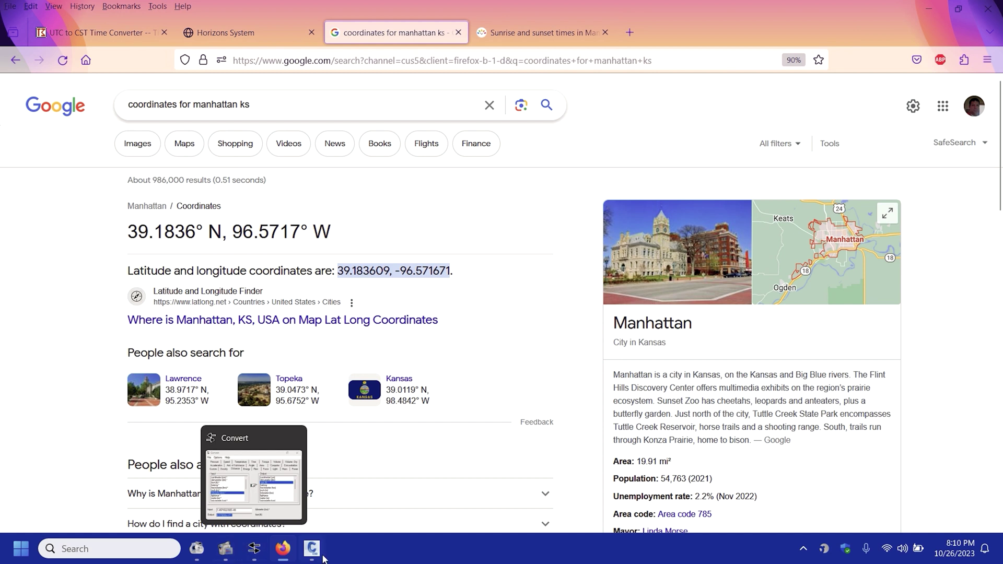
pyautogui.click(312, 549)
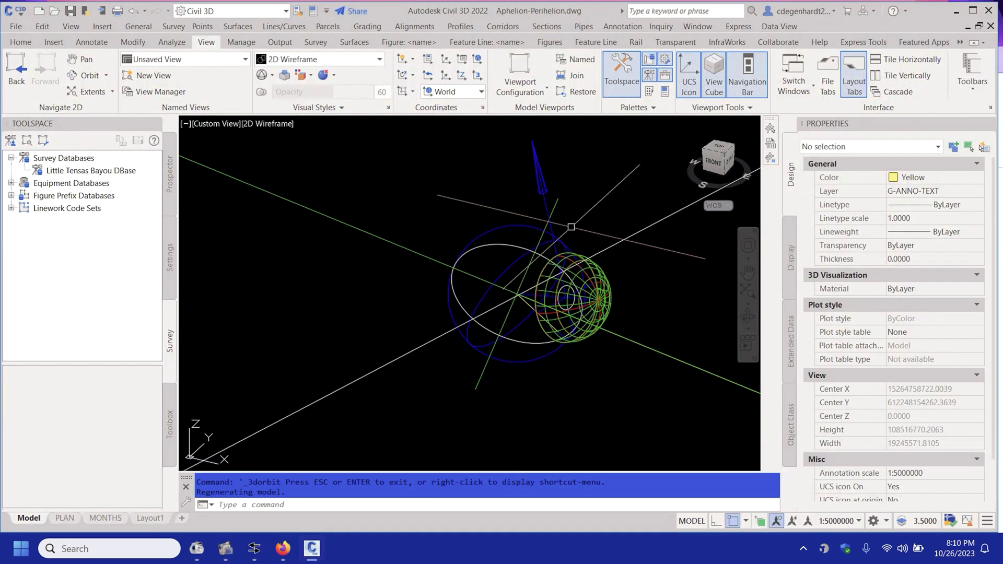
pyautogui.click(549, 229)
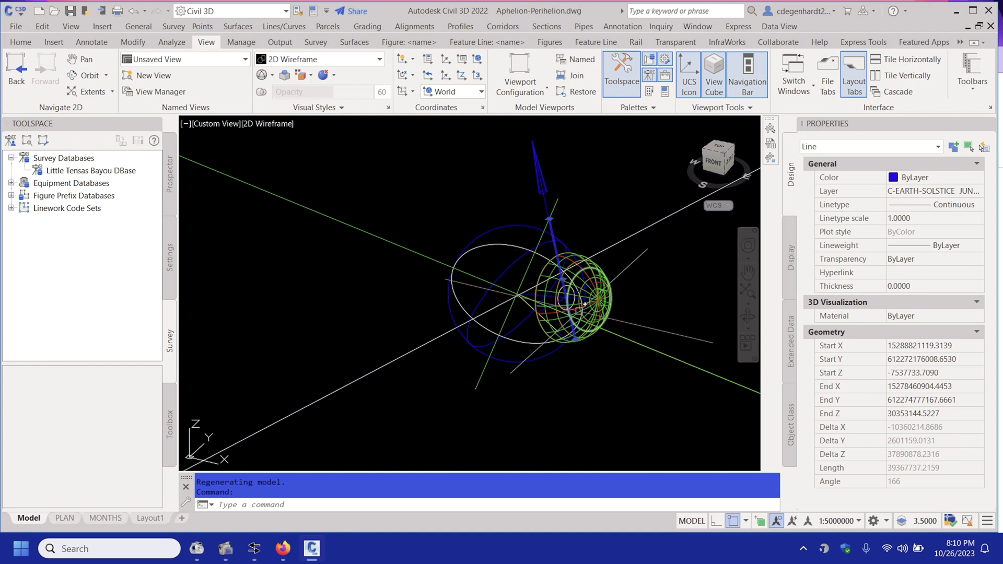
pyautogui.scroll(3, 561, 272)
pyautogui.press('Escape')
pyautogui.press('Escape')
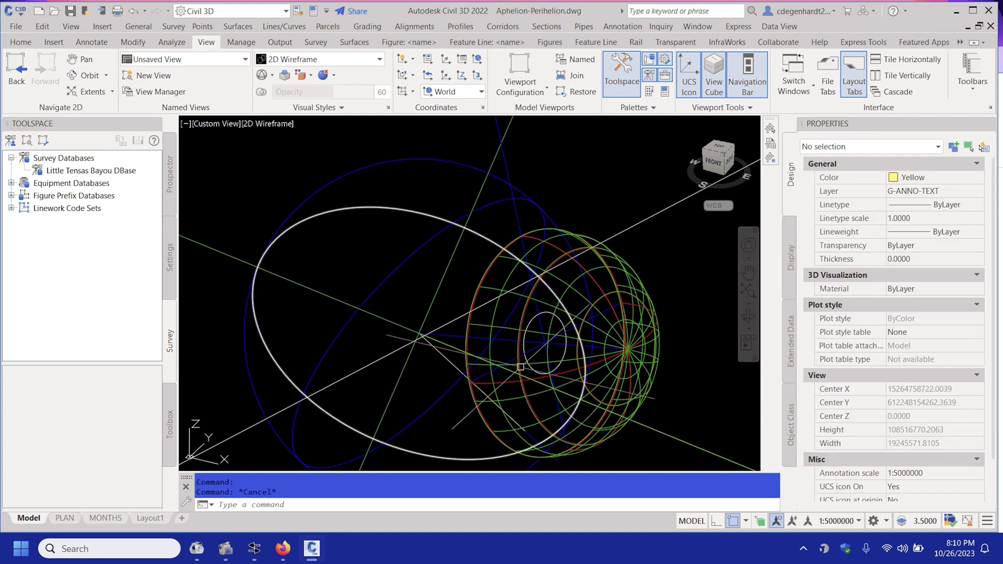
pyautogui.click(529, 348)
pyautogui.press('Escape')
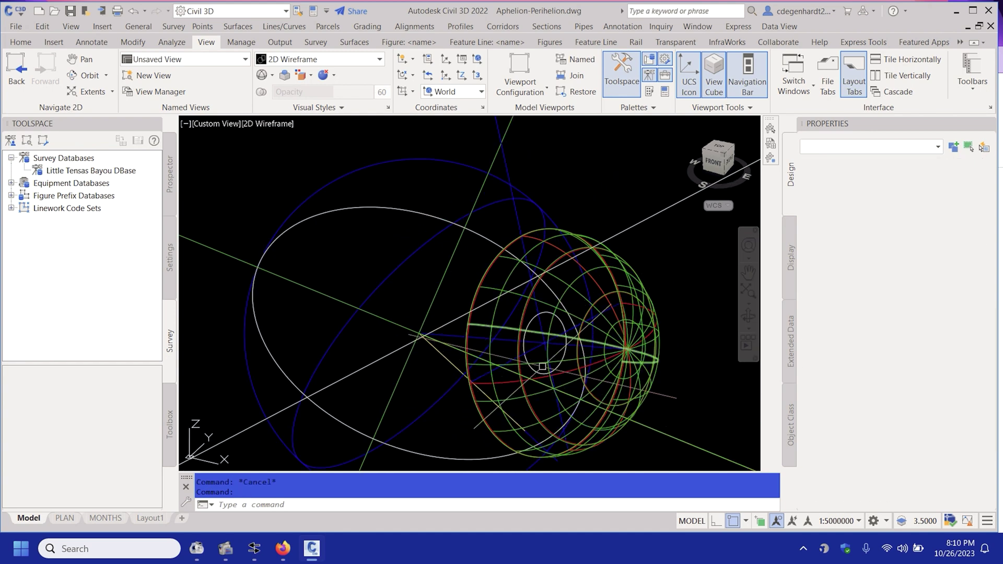
pyautogui.click(567, 335)
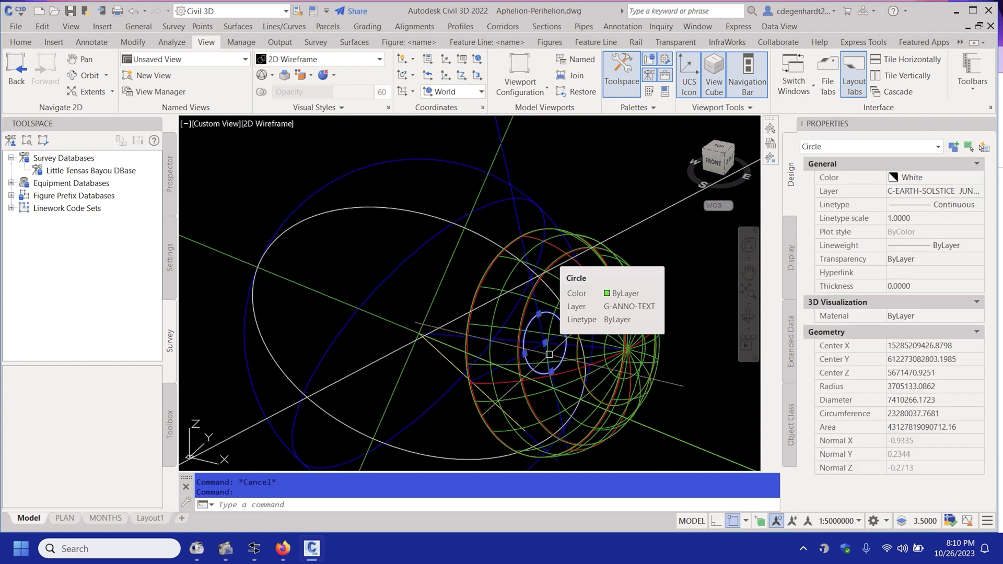
pyautogui.press('Escape')
pyautogui.click(527, 341)
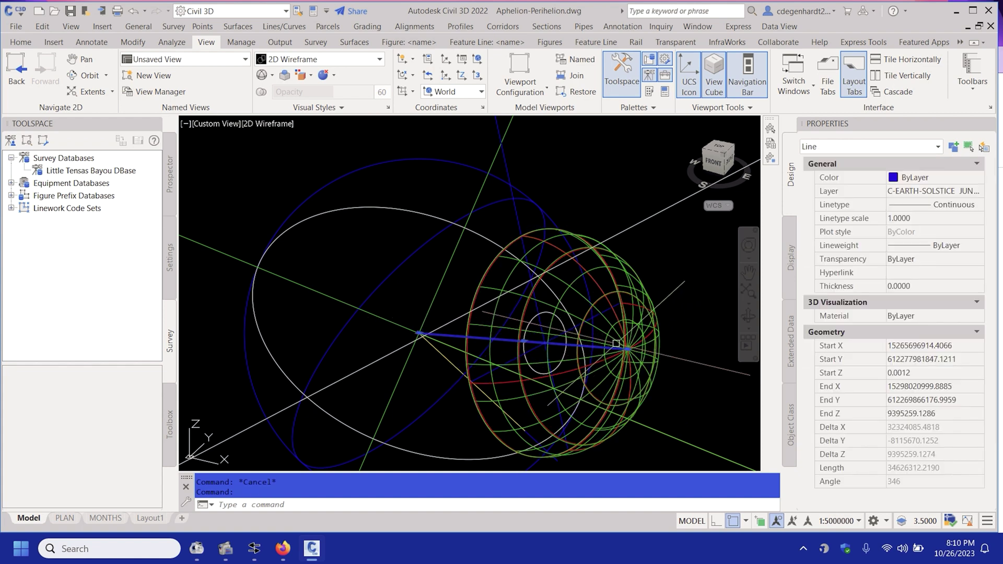
pyautogui.press('Escape')
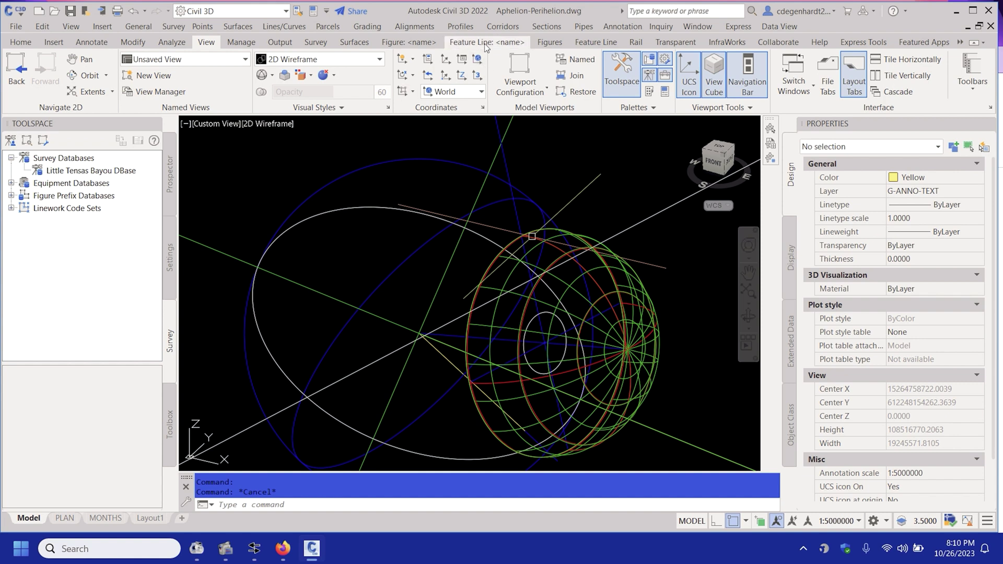
# - Define a 3-point UCS with origin at the line intersection, then X and Y axis points
pyautogui.click(478, 76)
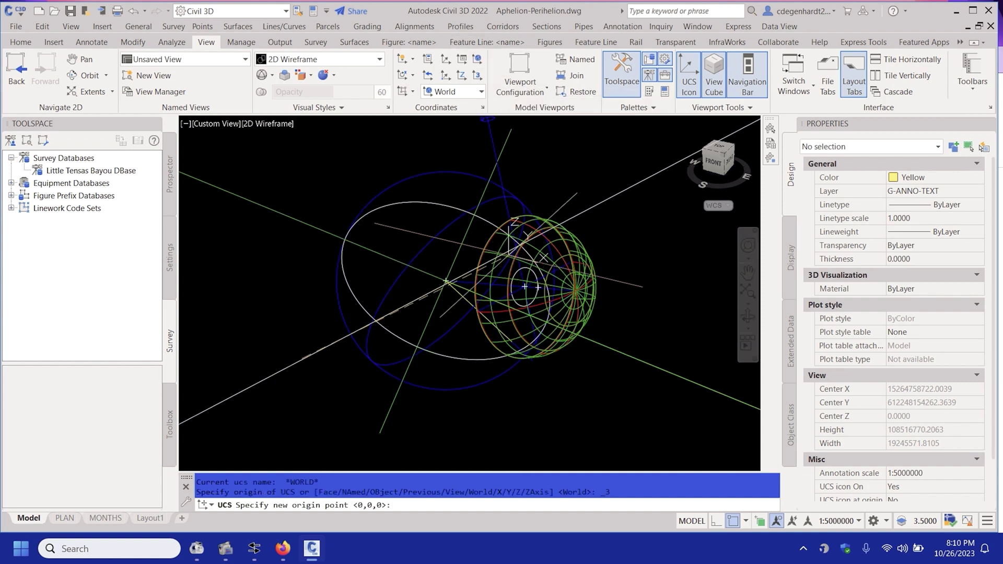
pyautogui.keyDown('shift'); pyautogui.moveTo(522, 285); pyautogui.dragTo(679, 313, button='middle'); pyautogui.keyUp('shift')
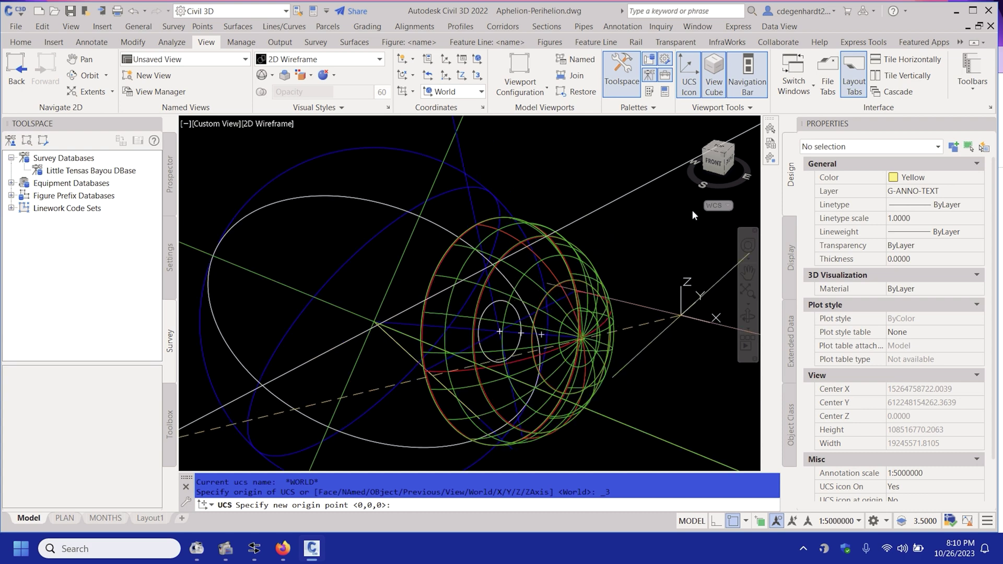
pyautogui.scroll(-2, 399, 157)
pyautogui.click(472, 341)
pyautogui.scroll(4, 386, 219)
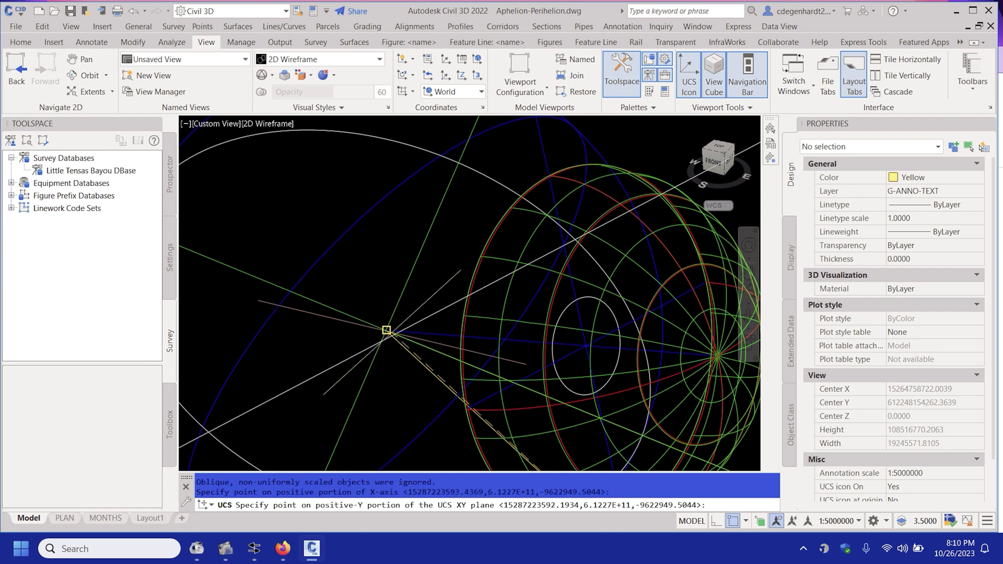
pyautogui.click(386, 330)
pyautogui.scroll(-1, 386, 331)
pyautogui.scroll(1, 526, 326)
pyautogui.click(526, 326)
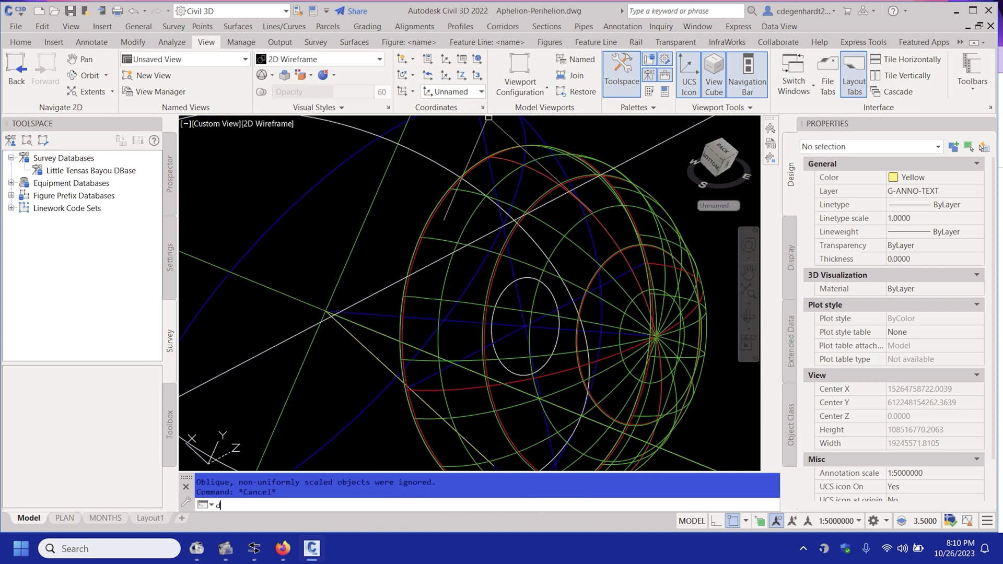
# - Add an angular dimension of 39.18° between the blue and green lines
pyautogui.write('dim')
pyautogui.press('Return')
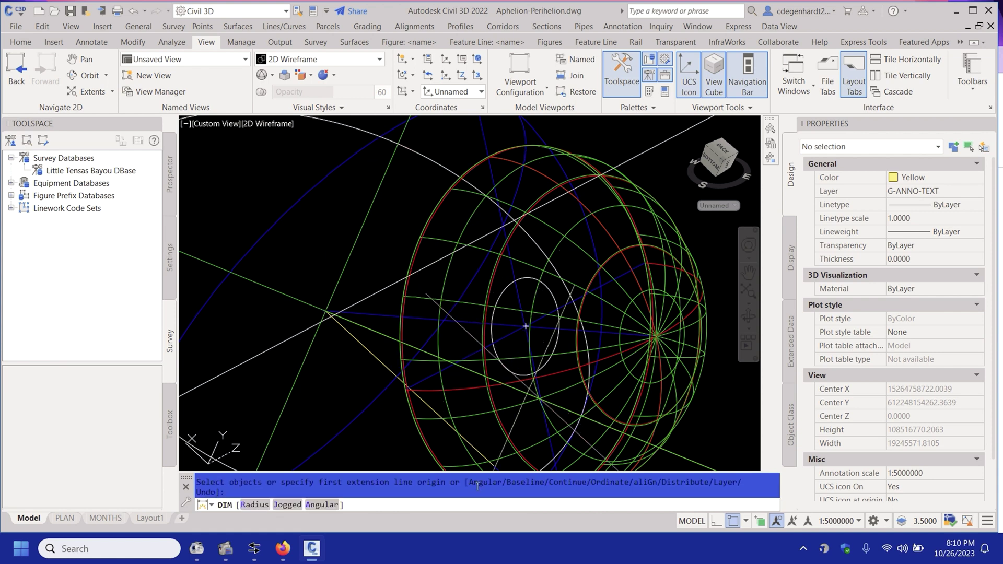
pyautogui.click(525, 493)
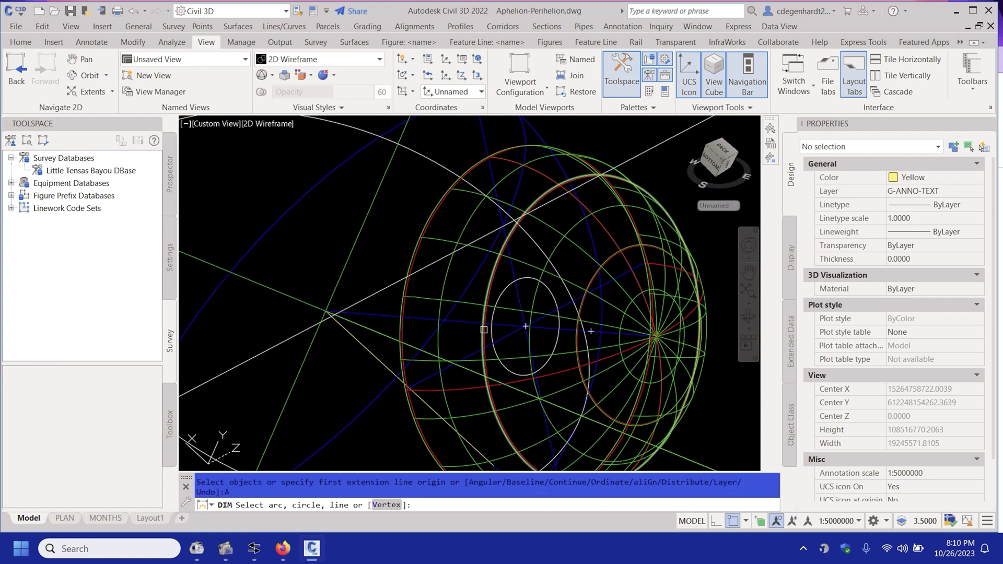
pyautogui.click(462, 322)
pyautogui.scroll(-3, 462, 322)
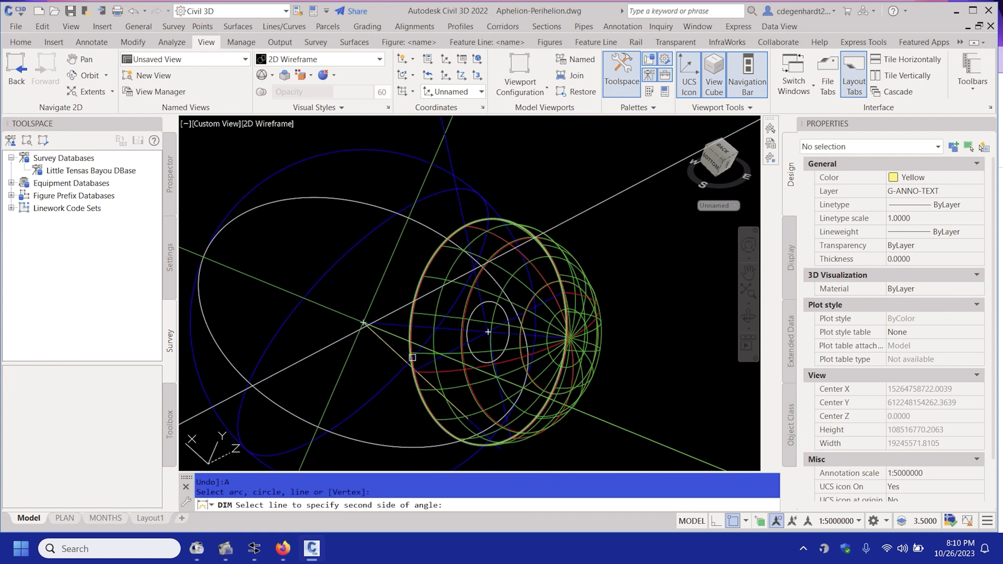
pyautogui.click(398, 356)
pyautogui.scroll(-5, 376, 344)
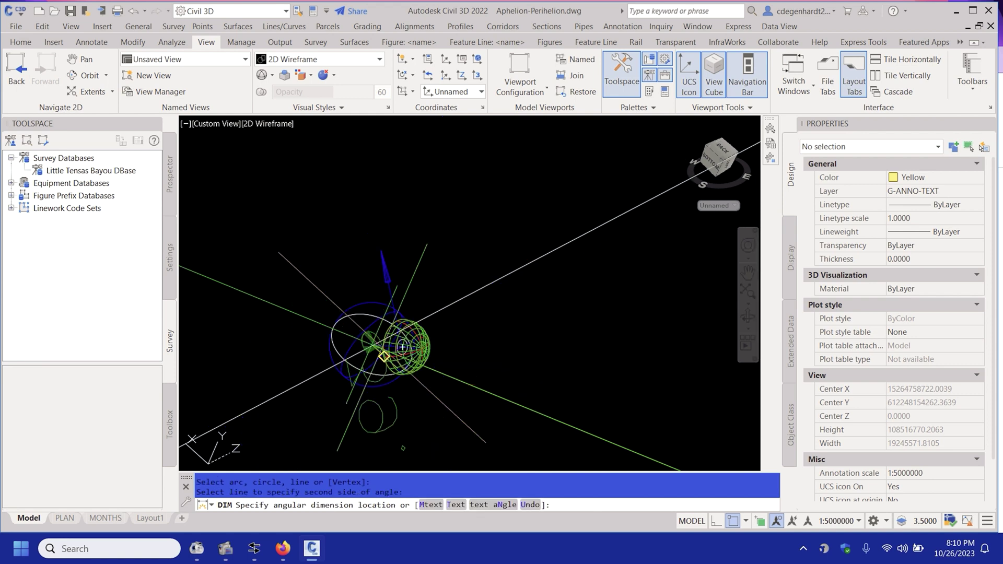
pyautogui.click(374, 345)
pyautogui.press('Escape')
pyautogui.scroll(-3, 439, 322)
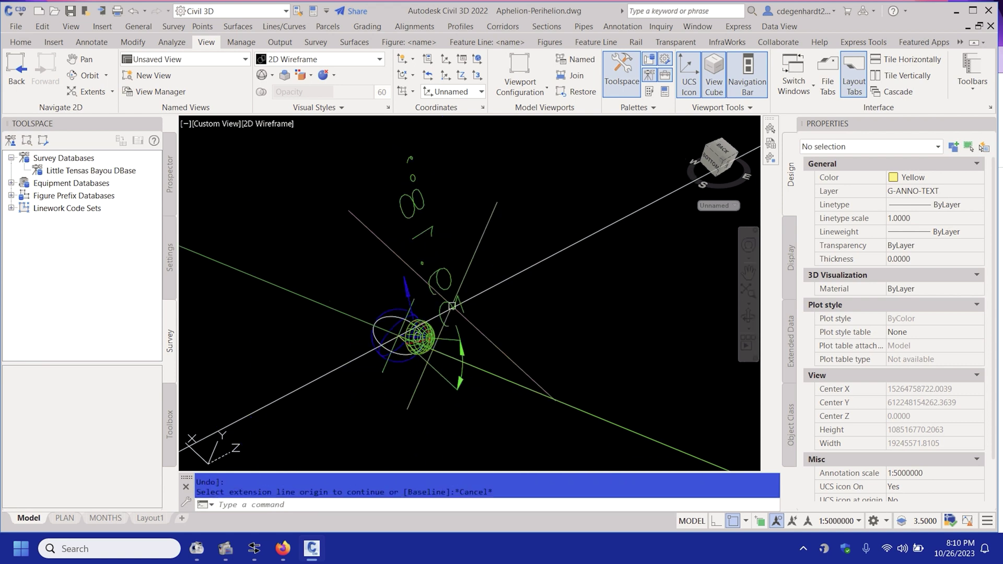
pyautogui.click(442, 316)
pyautogui.doubleClick(468, 309)
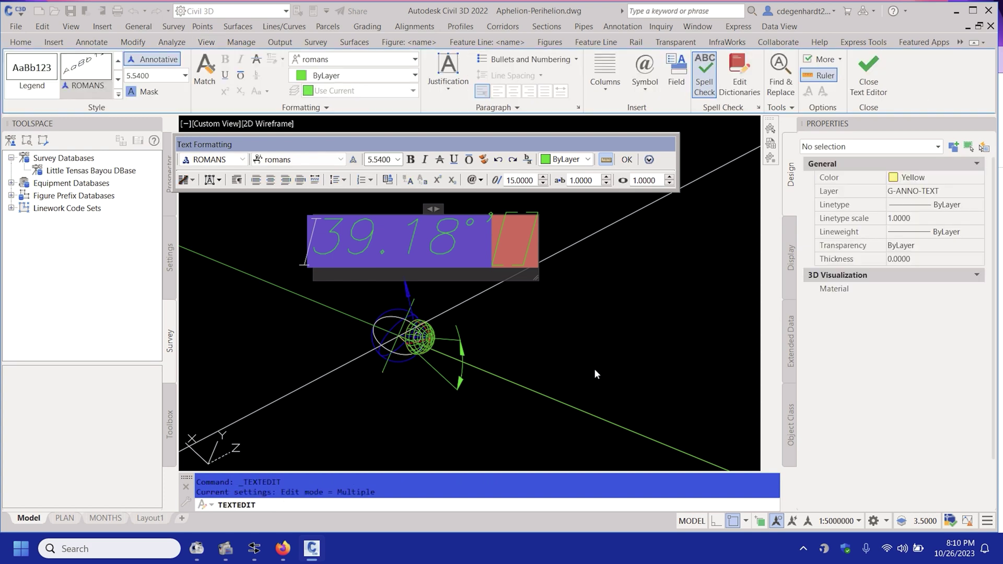
pyautogui.press('Escape')
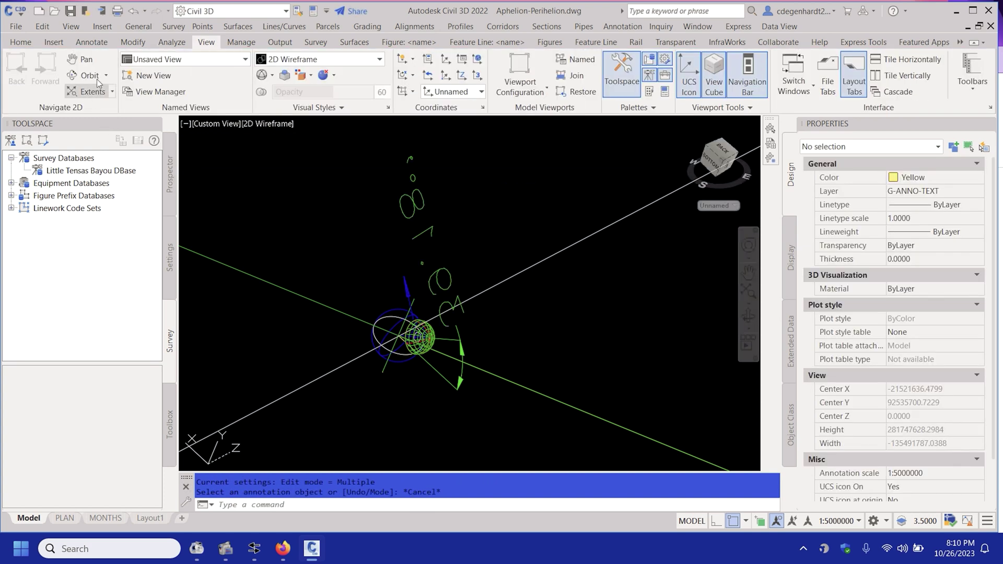
# - Switch to the Realistic visual style and orbit to view the dimension
pyautogui.click(296, 60)
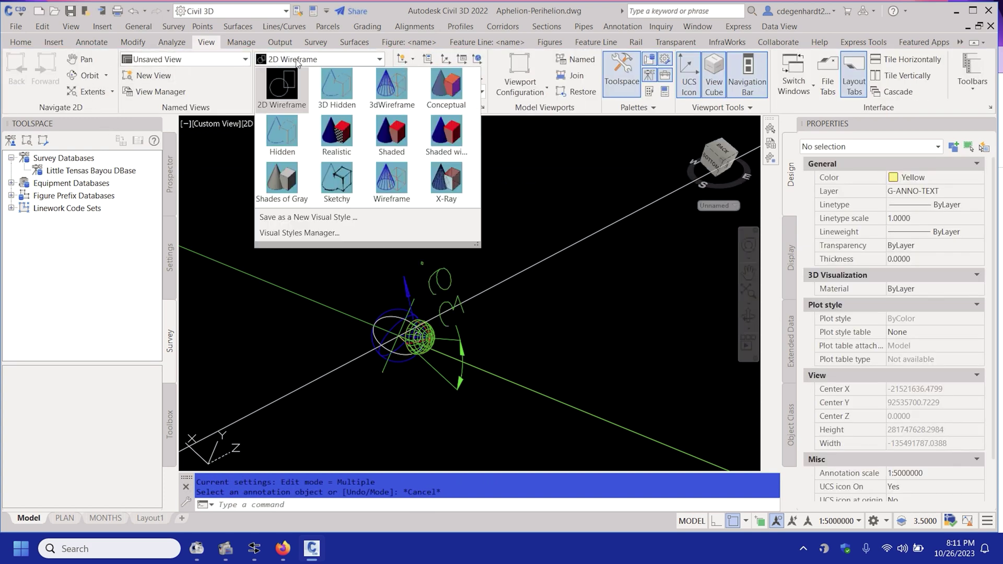
pyautogui.click(336, 138)
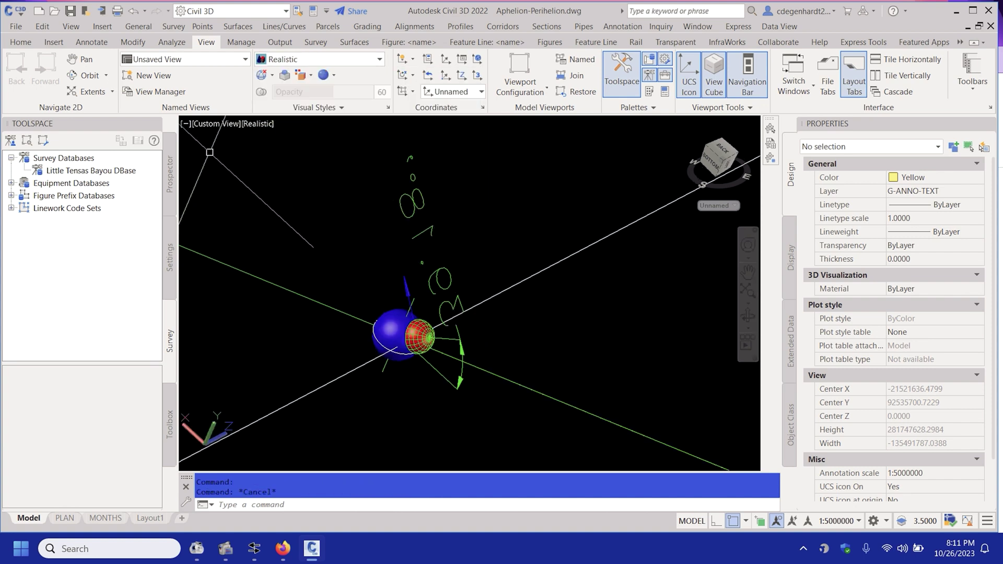
pyautogui.click(88, 75)
pyautogui.moveTo(428, 364); pyautogui.dragTo(625, 385)
# - Switch to 2D Wireframe and erase the 39.18° angular dimension
pyautogui.press('Escape')
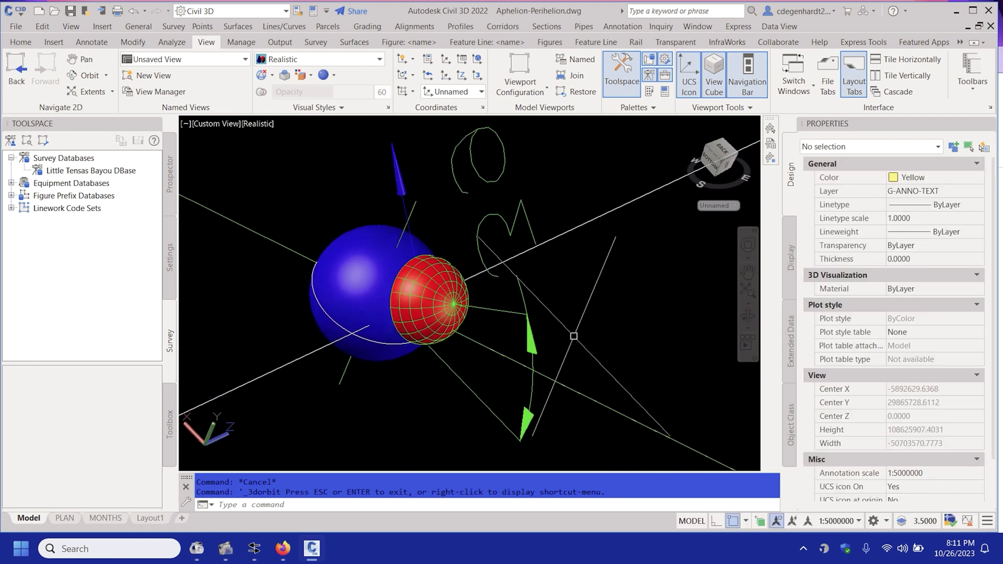
pyautogui.click(321, 62)
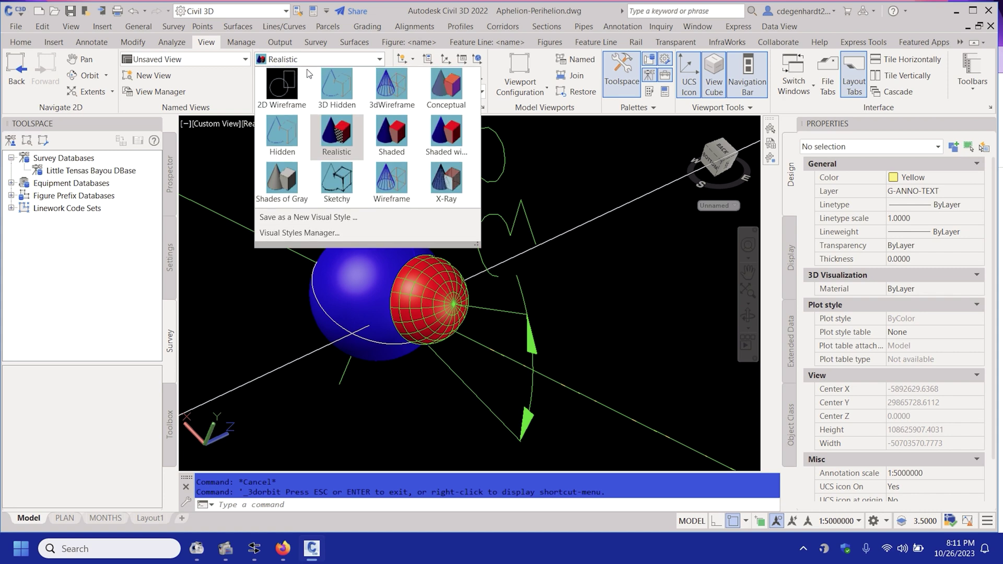
pyautogui.click(301, 78)
pyautogui.click(642, 428)
pyautogui.click(522, 209)
pyautogui.write('e')
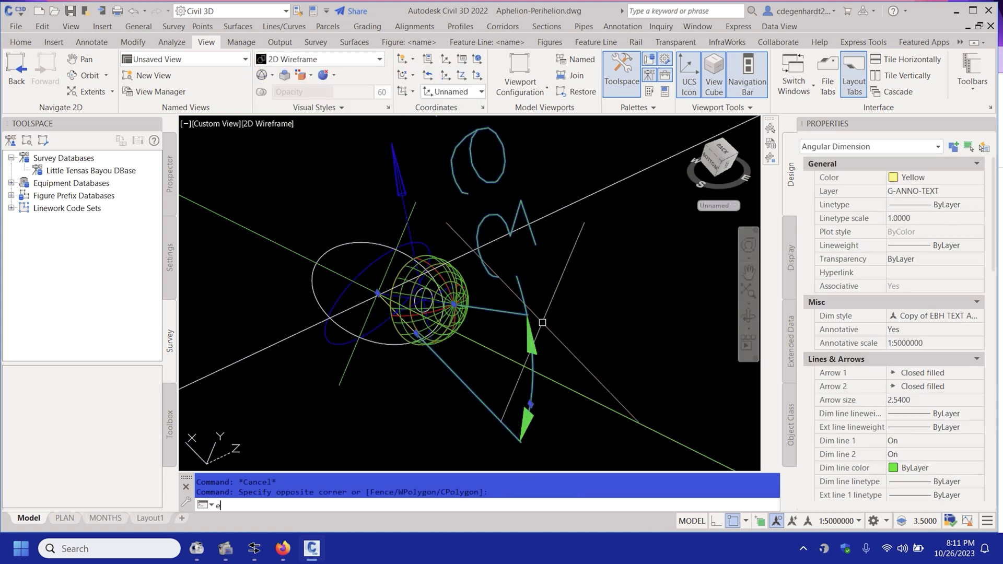
pyautogui.press('Return')
# - Reset the UCS to World and show the plan view from the top
pyautogui.scroll(-5, 435, 245)
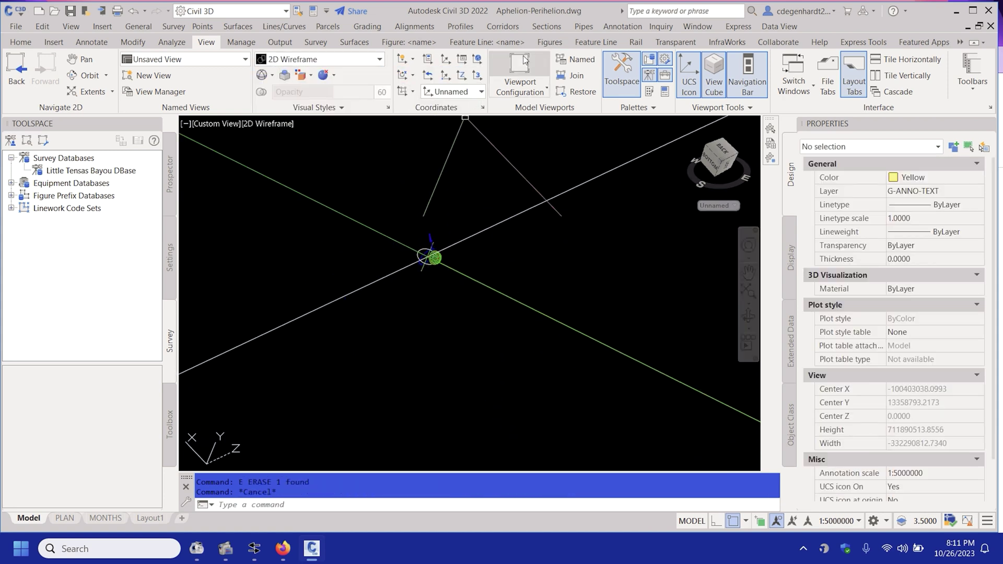
pyautogui.click(477, 59)
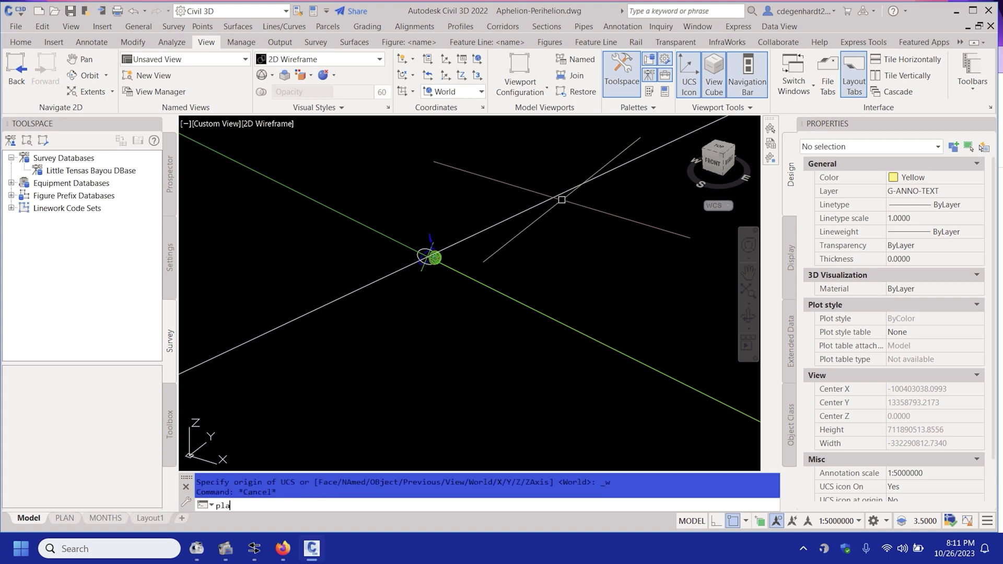
pyautogui.write('plan')
pyautogui.press('Return')
pyautogui.press('Escape')
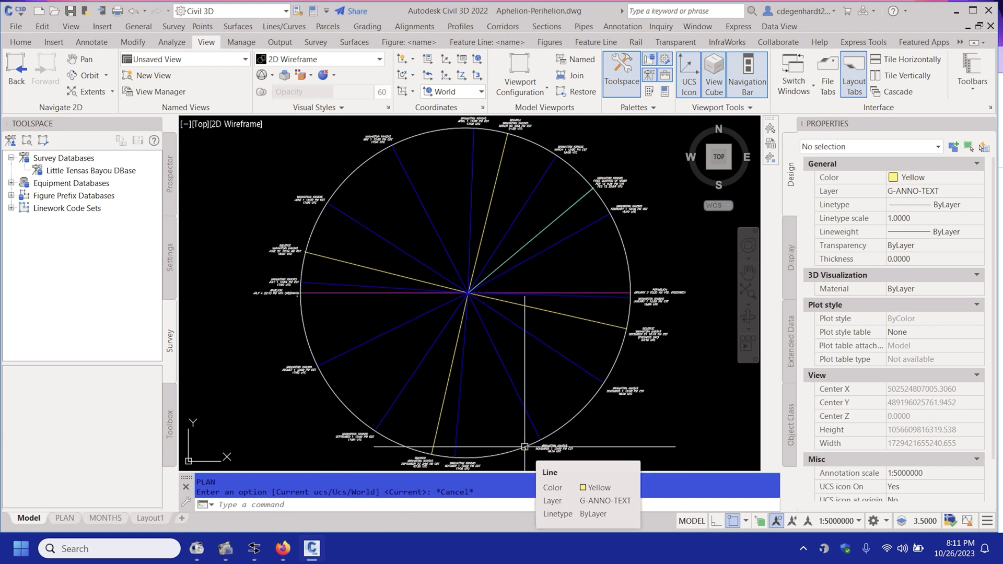
# - Copy the planet from the circle centre to the November 1 12:00 PM CST orbit point
pyautogui.scroll(10, 302, 251)
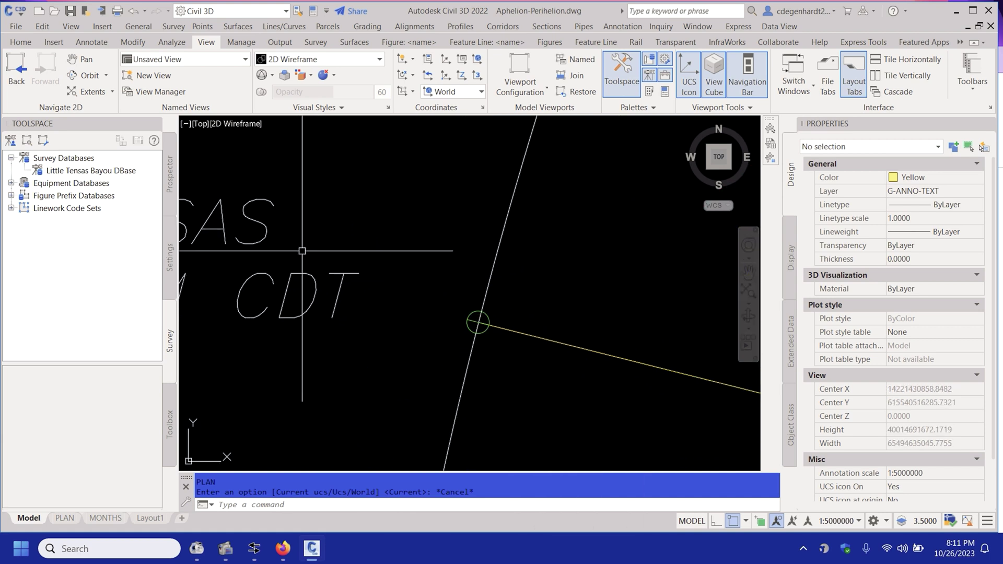
pyautogui.press('Return')
pyautogui.scroll(10, 473, 308)
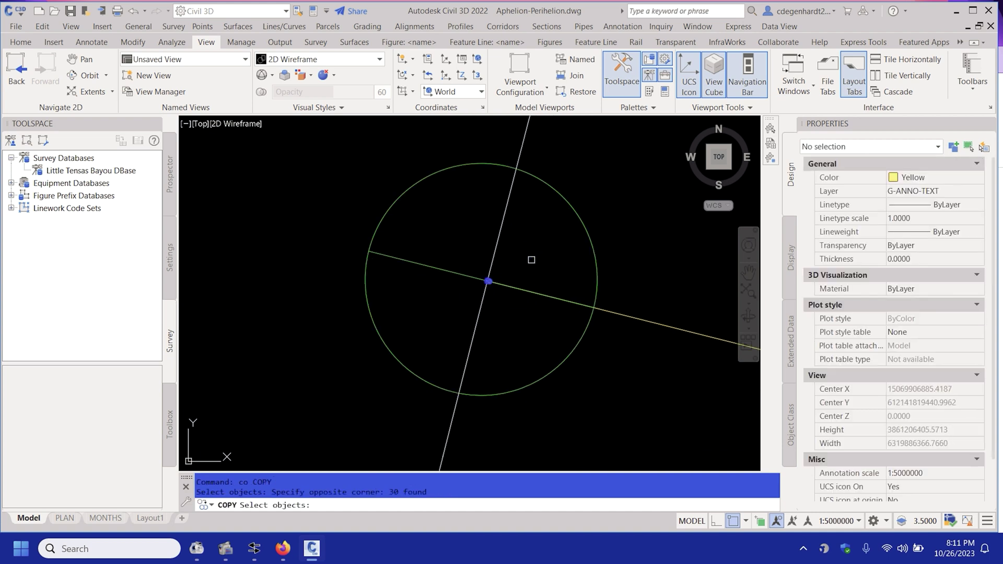
pyautogui.scroll(5, 452, 261)
pyautogui.click(448, 259)
pyautogui.press('Return')
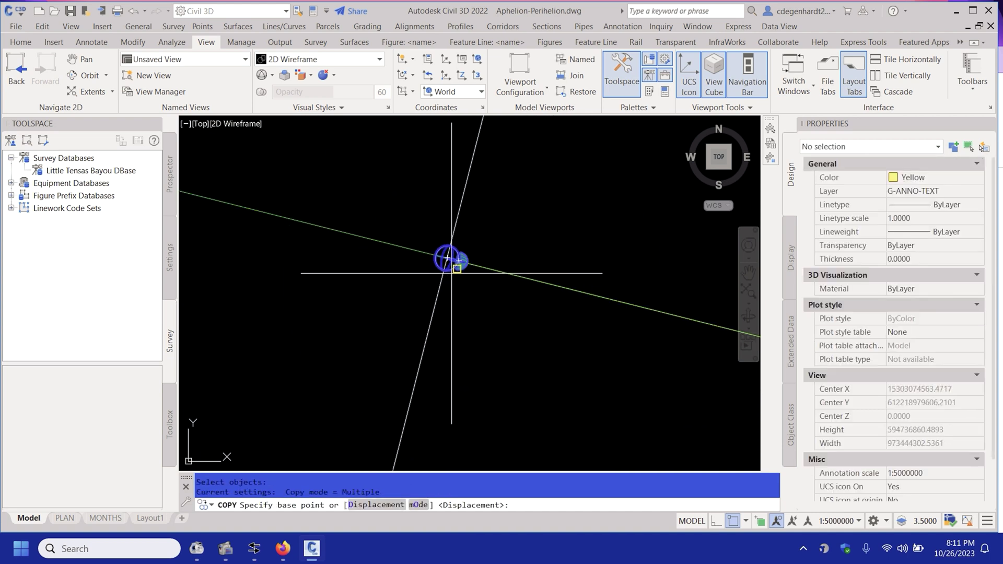
pyautogui.scroll(4, 450, 278)
pyautogui.click(444, 234)
pyautogui.scroll(-10, 378, 246)
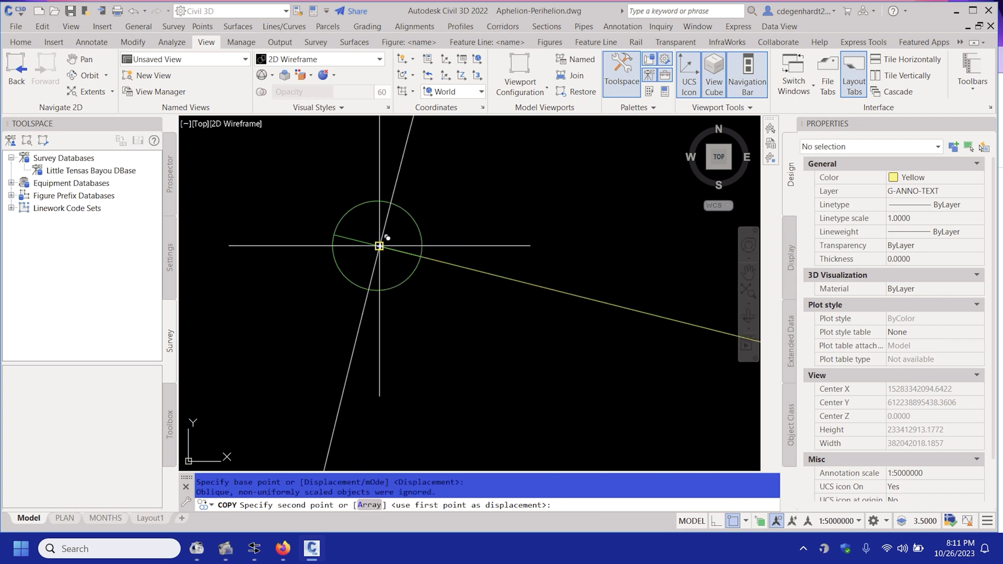
pyautogui.scroll(4, 533, 360)
pyautogui.scroll(3, 532, 360)
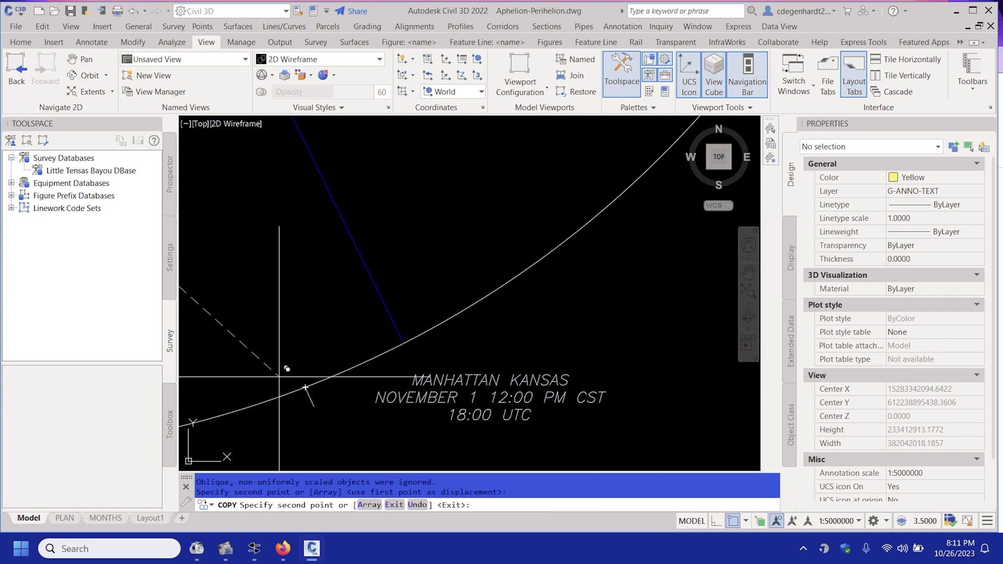
pyautogui.press('Escape')
pyautogui.scroll(-10, 425, 336)
# - Start a line on the copied globe's circle, then cancel it without drawing anything
pyautogui.write('l')
pyautogui.press('Return')
pyautogui.scroll(10, 443, 411)
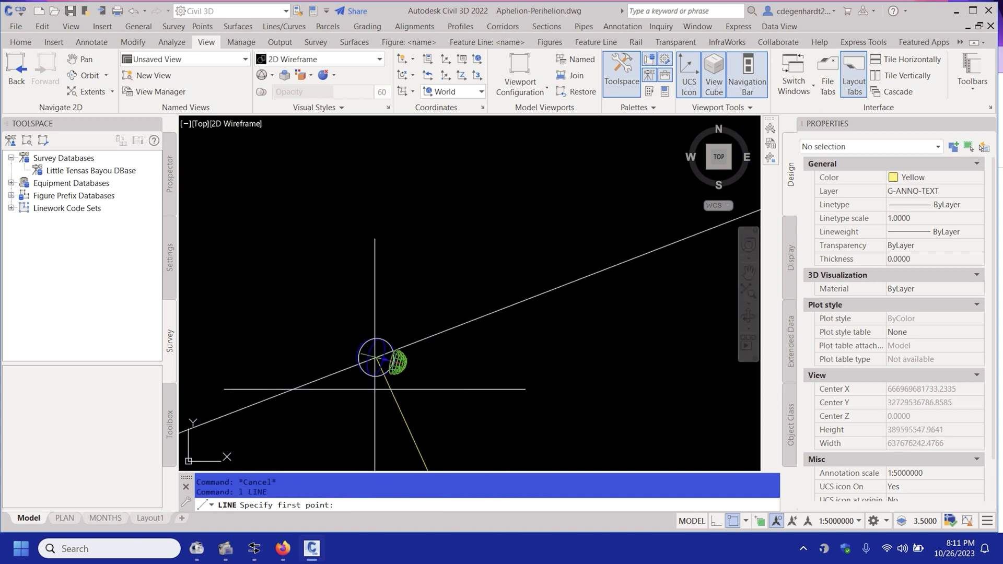
pyautogui.click(376, 357)
pyautogui.scroll(5, 413, 371)
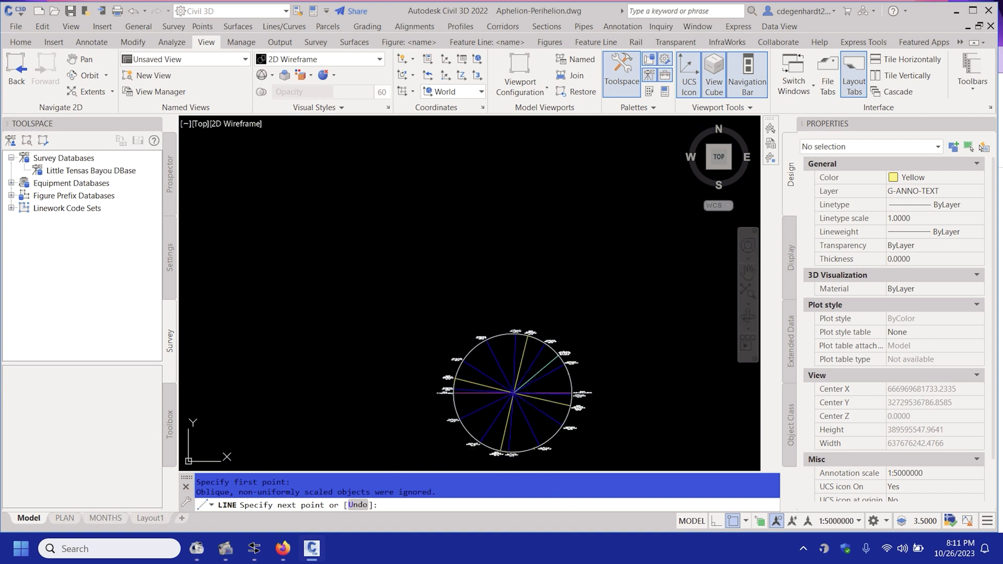
pyautogui.scroll(4, 526, 418)
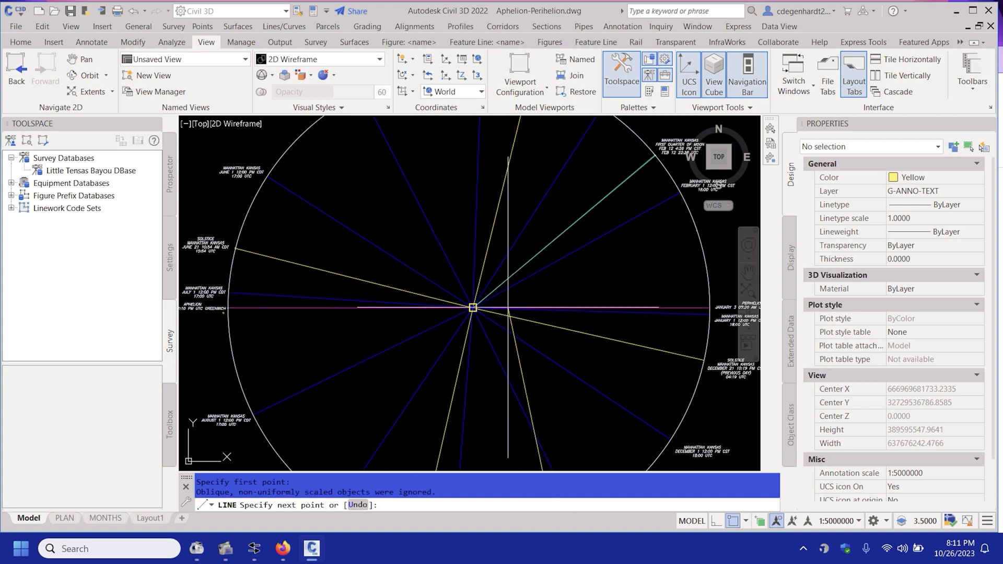
pyautogui.press('Escape')
pyautogui.scroll(-3, 507, 334)
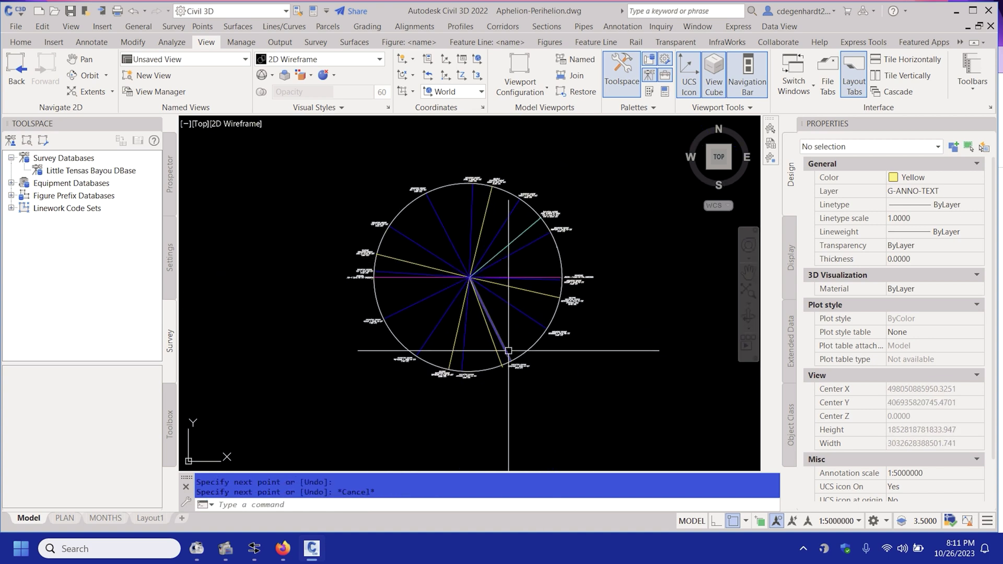
pyautogui.scroll(6, 508, 351)
pyautogui.press('Escape')
# - Orbit the drawing to tilt it back into a 3D perspective
pyautogui.click(78, 76)
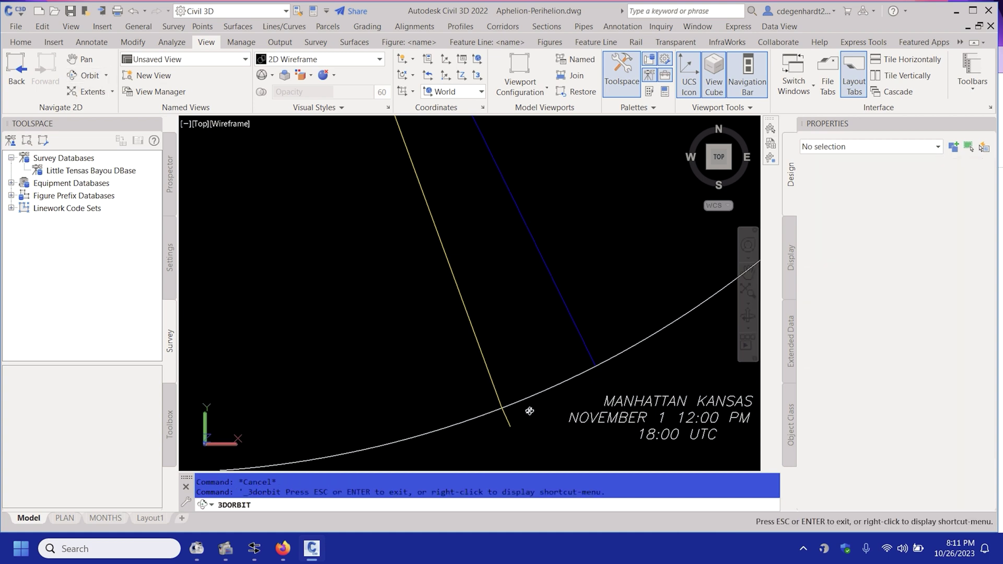
pyautogui.moveTo(528, 413)
pyautogui.mouseDown()
pyautogui.moveTo(401, 385)
pyautogui.moveTo(335, 291)
pyautogui.moveTo(507, 420)
pyautogui.moveTo(497, 402)
pyautogui.moveTo(506, 409)
pyautogui.moveTo(419, 417)
pyautogui.mouseUp()
pyautogui.press('Escape')
# - Window-select the stray yellow segment beside the globe and erase it
pyautogui.click(419, 417)
pyautogui.click(336, 309)
pyautogui.write('e')
pyautogui.press('Return')
pyautogui.moveTo(515, 253)
pyautogui.mouseDown(button='middle')
pyautogui.moveTo(515, 407)
pyautogui.moveTo(488, 409)
pyautogui.mouseUp(button='middle')
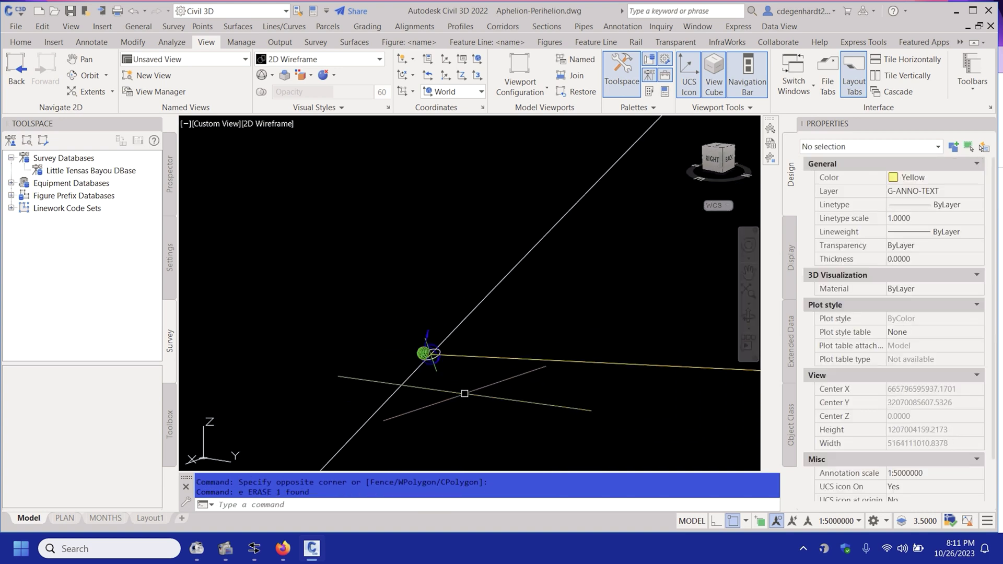
pyautogui.scroll(15, 488, 409)
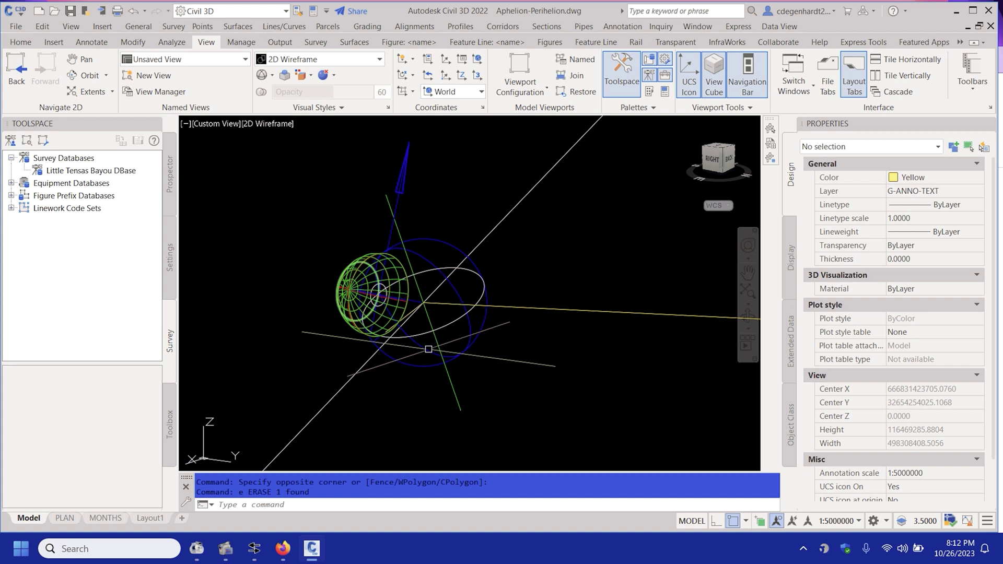
# - Define a UCS by Z axis with its origin and Z direction at the globe
pyautogui.press('Escape')
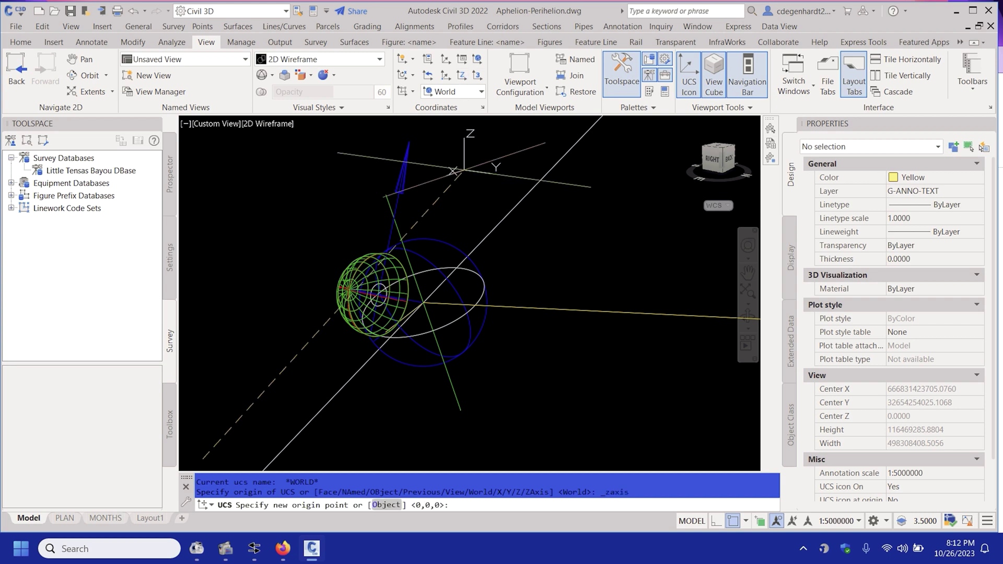
pyautogui.click(461, 410)
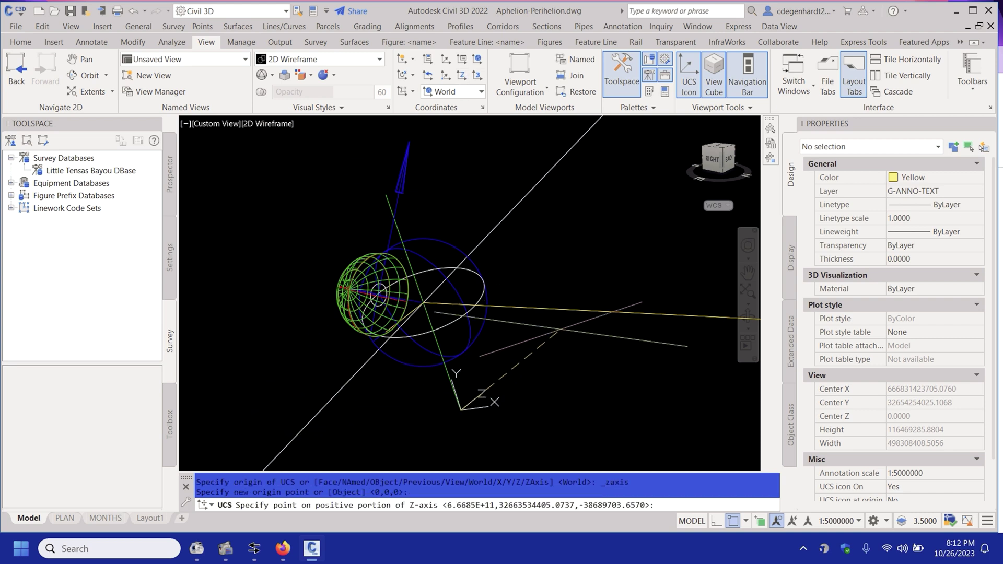
pyautogui.click(387, 195)
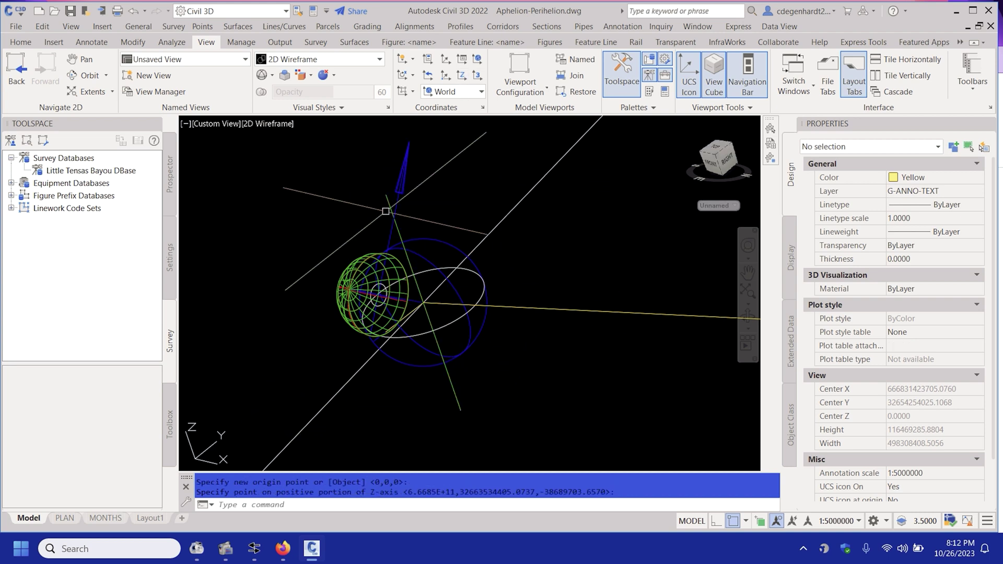
# - Start ROTATE and window-select the wireframe globe and its axis arrow
pyautogui.write('ro')
pyautogui.press('Return')
pyautogui.click(309, 353)
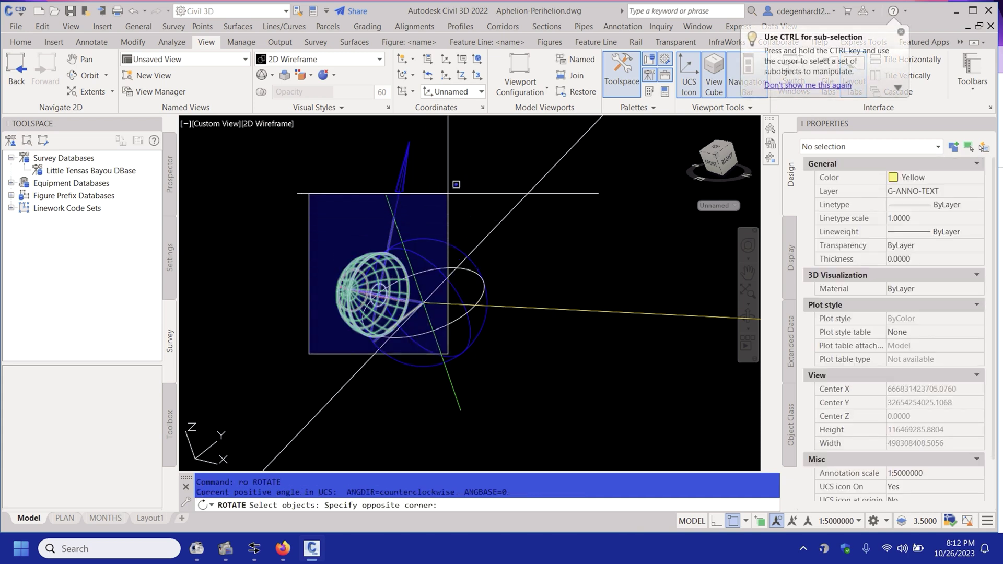
pyautogui.click(456, 185)
pyautogui.click(414, 202)
pyautogui.click(398, 179)
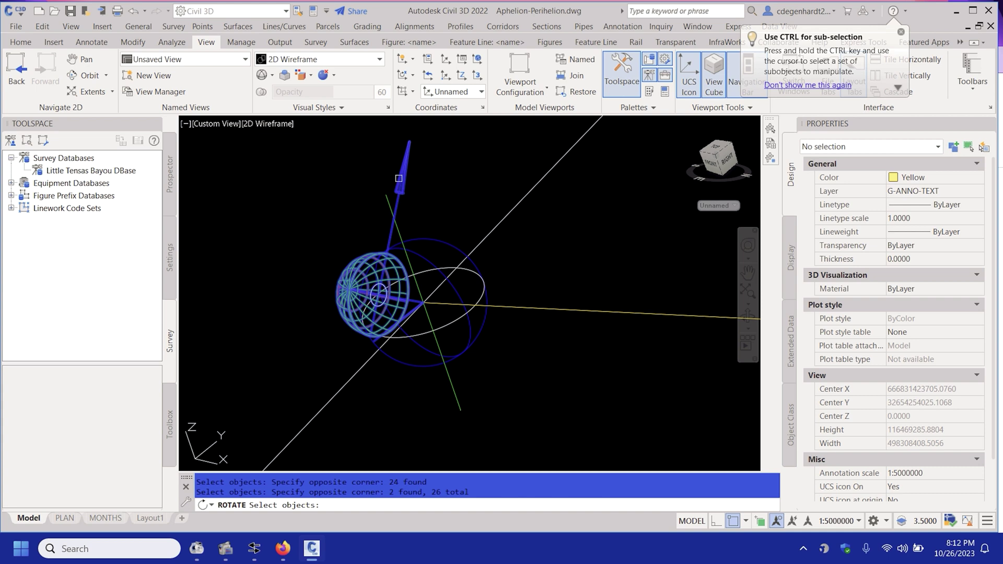
pyautogui.press('Return')
# - Rotate them about the axes' intersection by reference, snapping the new angle with Nearest
pyautogui.click(423, 303)
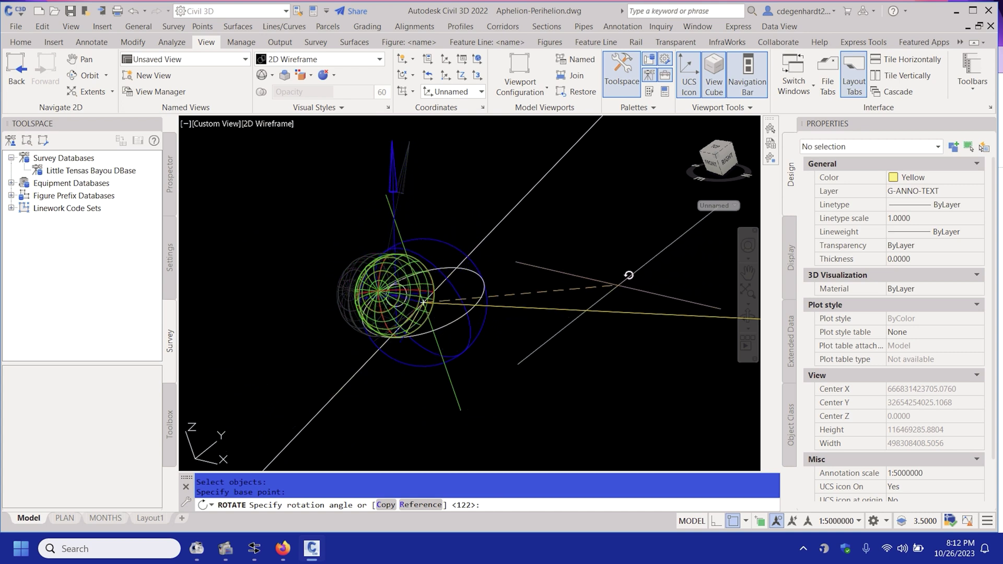
pyautogui.write('r')
pyautogui.press('Return')
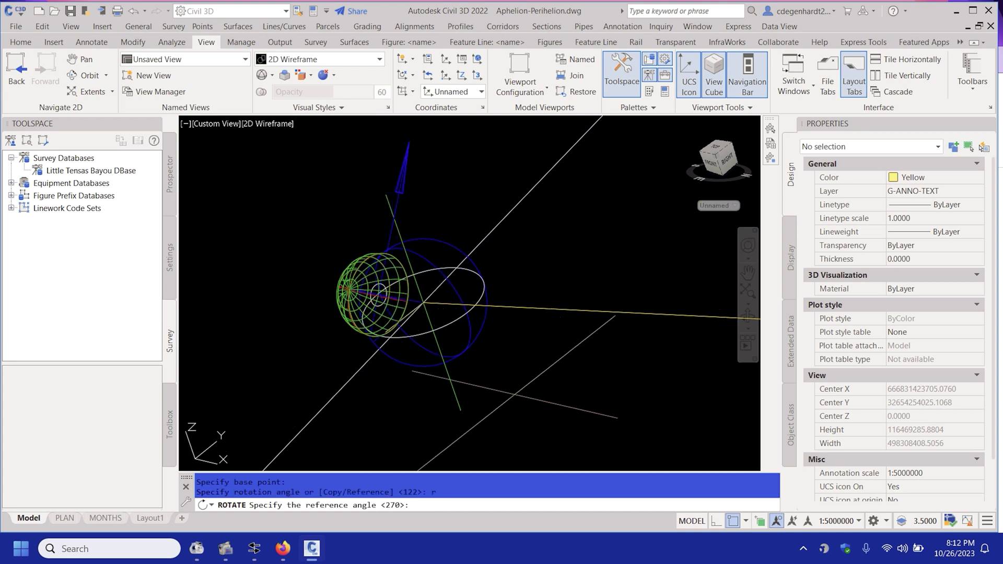
pyautogui.scroll(4, 424, 261)
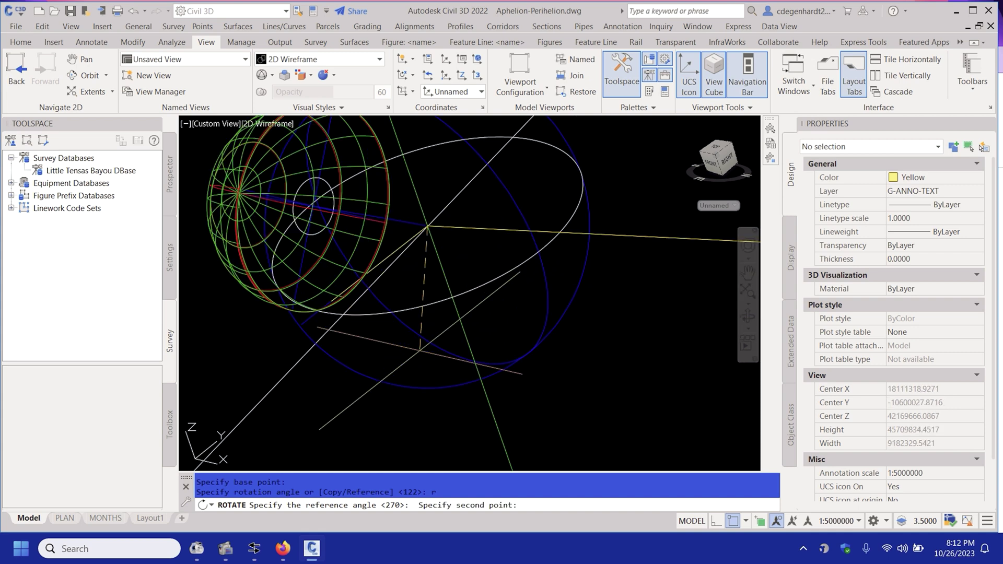
pyautogui.click(313, 205)
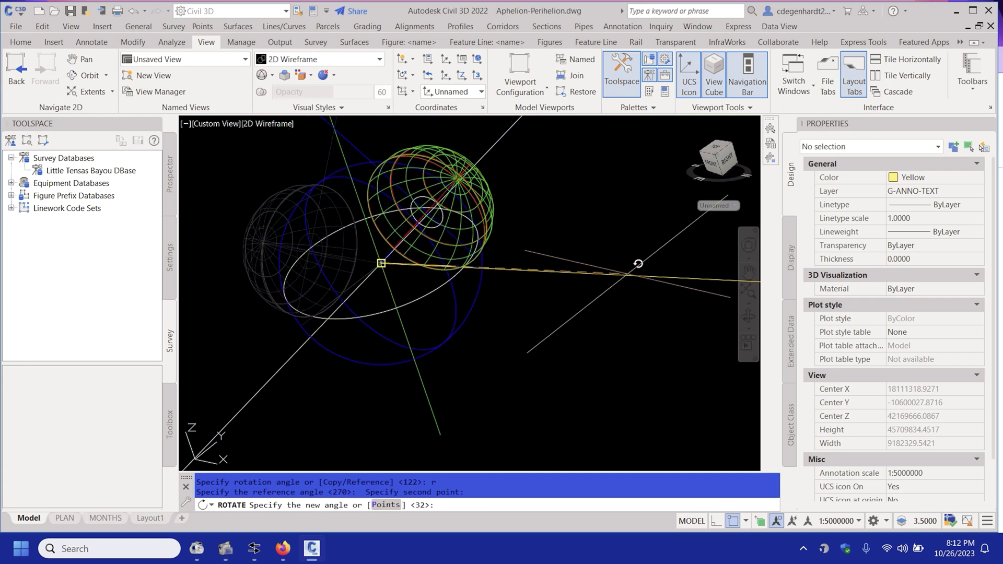
pyautogui.write('nea to')
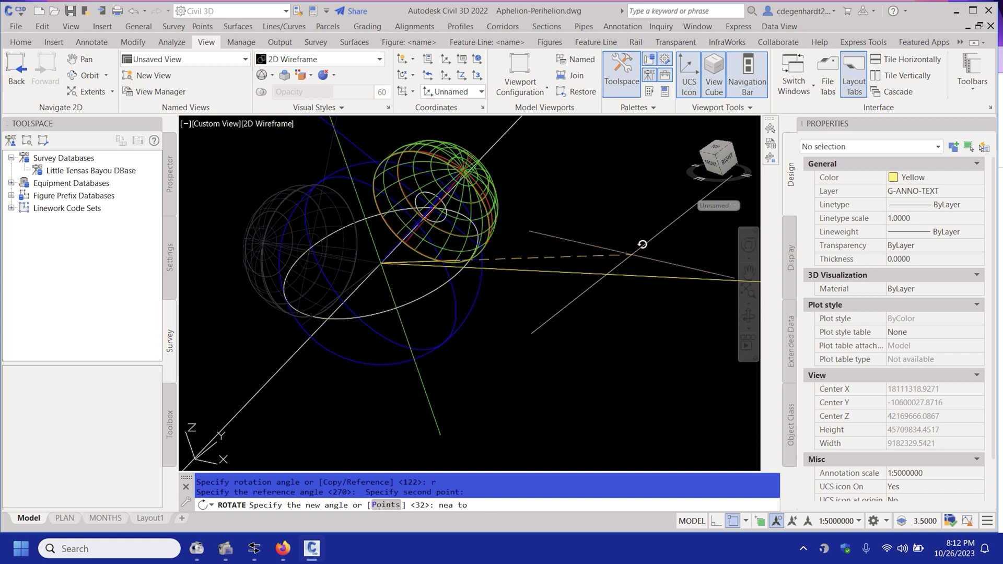
pyautogui.press('Return')
pyautogui.press('Escape')
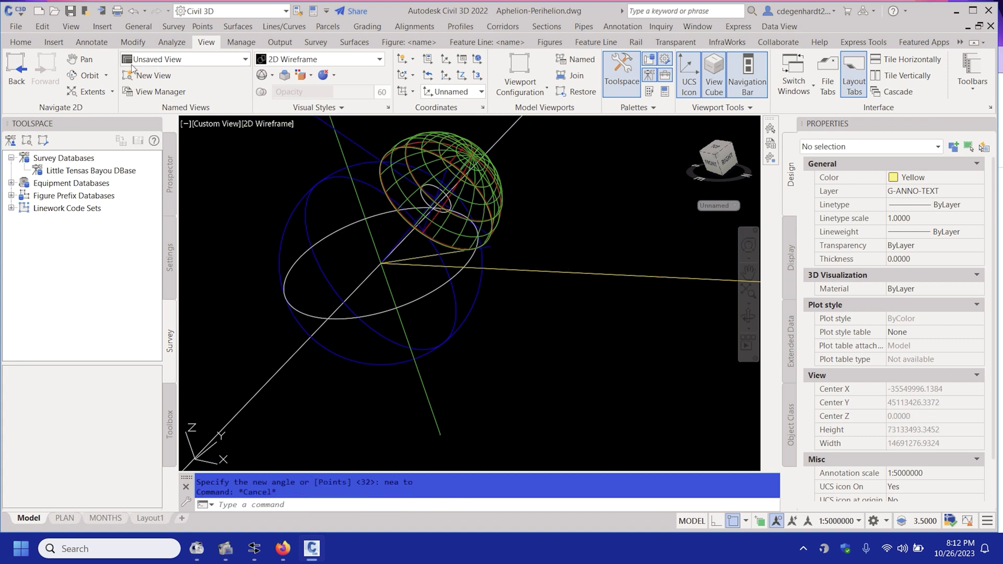
# - Switch the Earth-orbit model to the Realistic visual style
pyautogui.click(86, 75)
pyautogui.moveTo(658, 245); pyautogui.dragTo(564, 339)
pyautogui.click(326, 60)
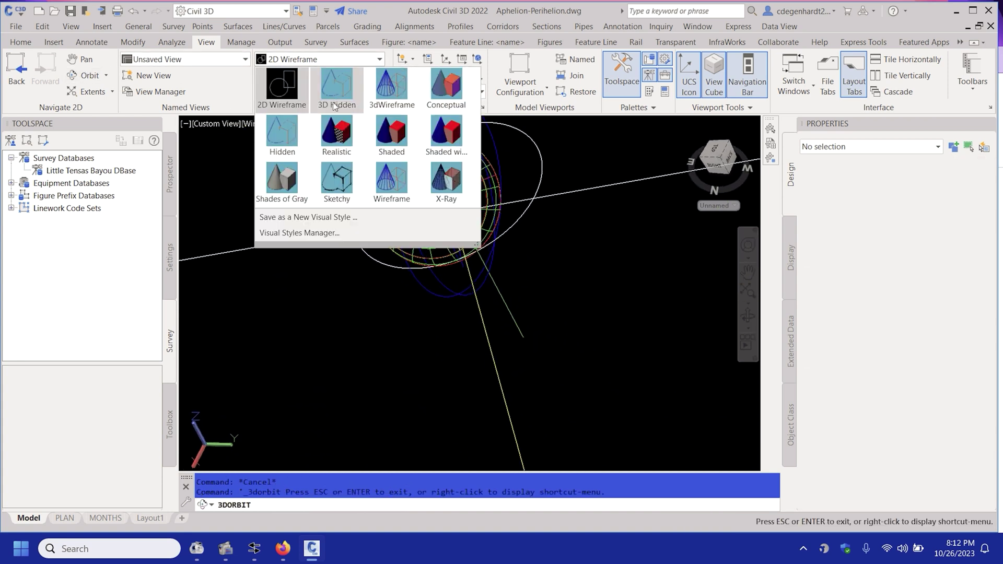
pyautogui.click(337, 133)
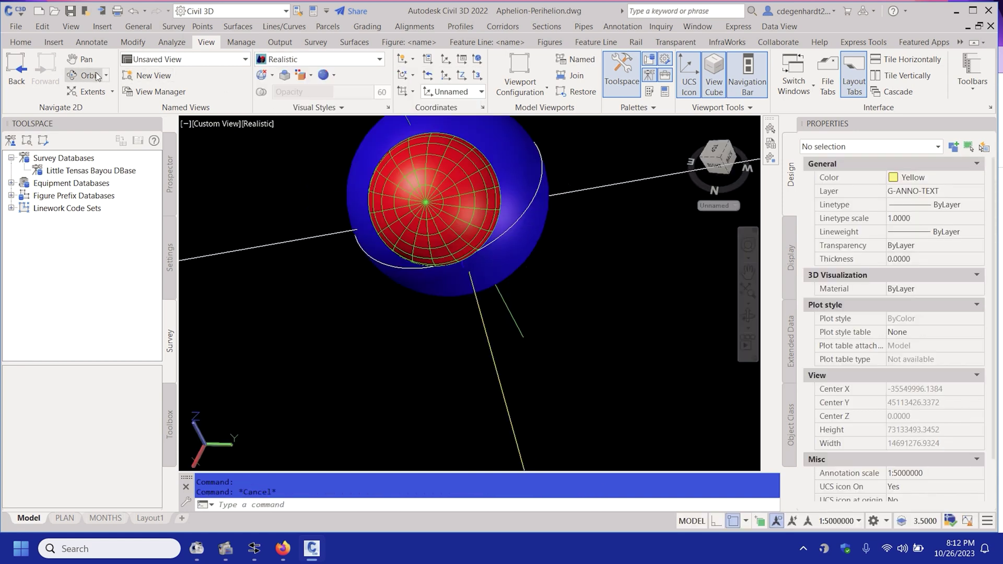
# - Orbit the shaded model further around the Earth to a new viewing angle
pyautogui.click(96, 77)
pyautogui.moveTo(376, 225); pyautogui.dragTo(362, 190)
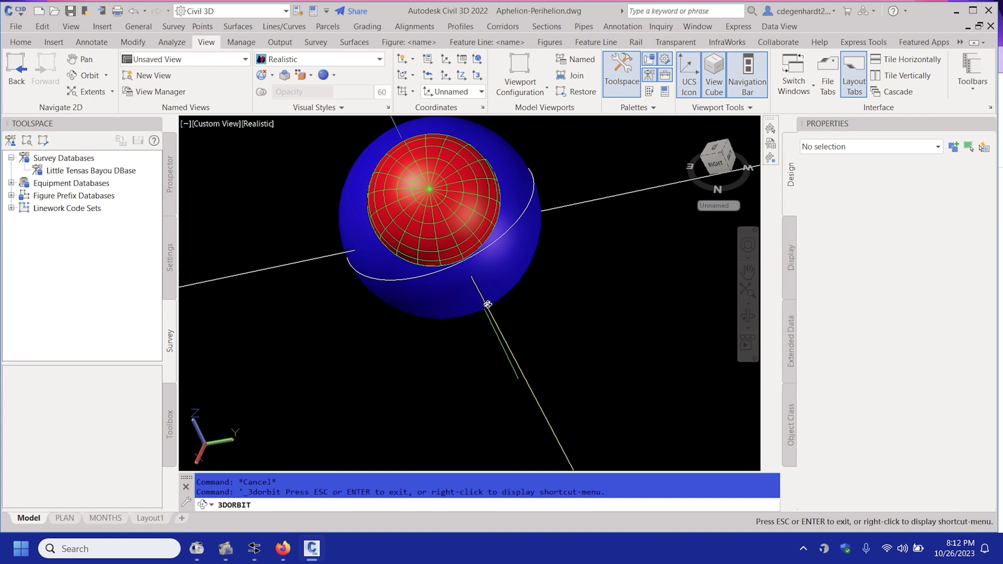
pyautogui.moveTo(489, 310); pyautogui.dragTo(540, 289)
pyautogui.press('Escape')
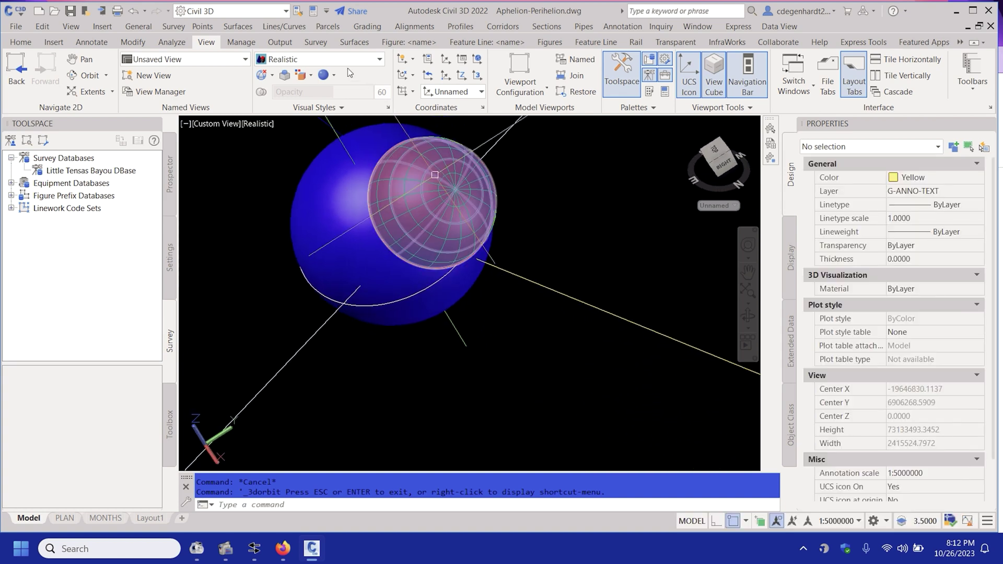
# - Return to 2D Wireframe and draw a line from the line junction beside the Earth
pyautogui.click(341, 61)
pyautogui.click(282, 89)
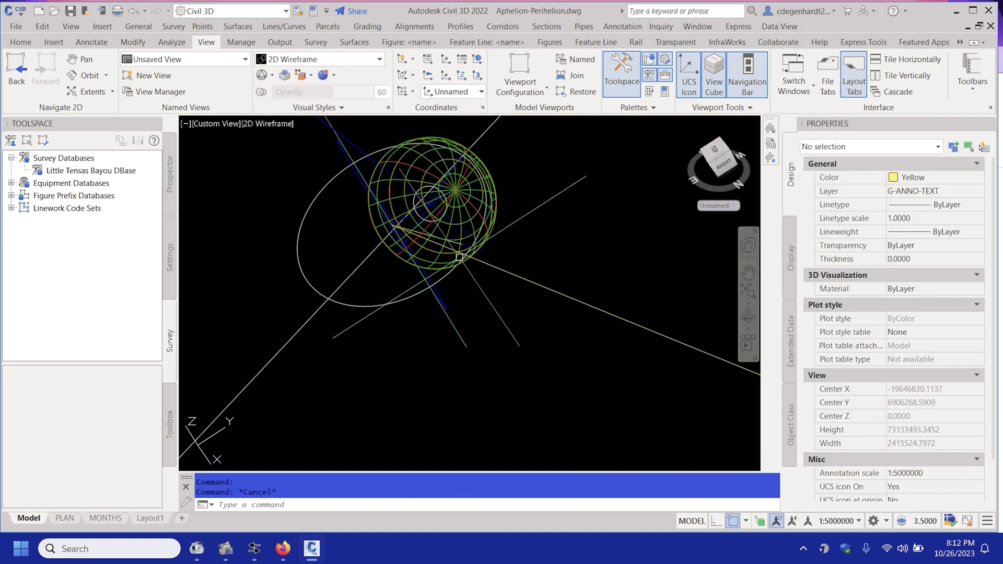
pyautogui.write('l')
pyautogui.press('Return')
pyautogui.scroll(2, 452, 237)
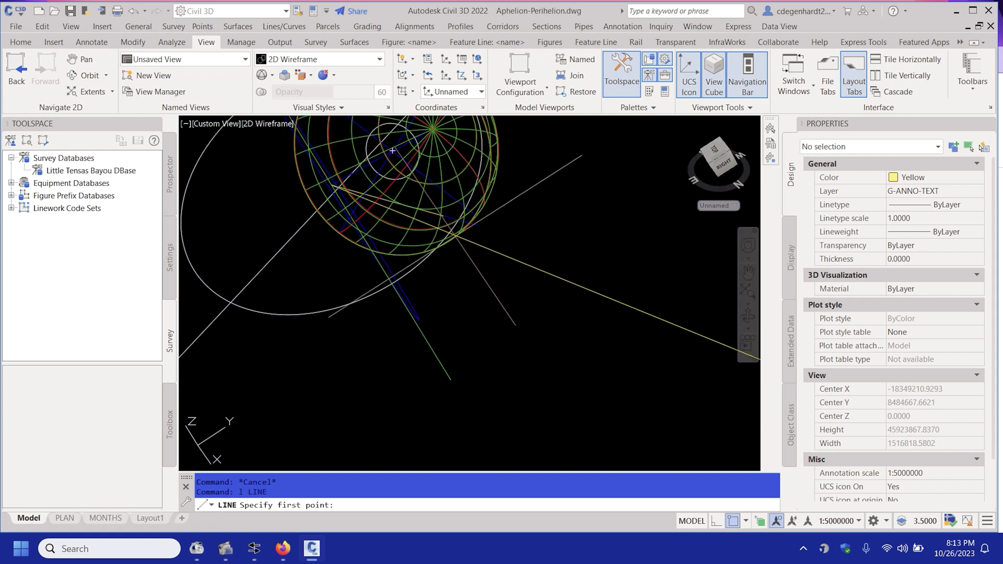
pyautogui.click(402, 142)
pyautogui.scroll(8, 303, 292)
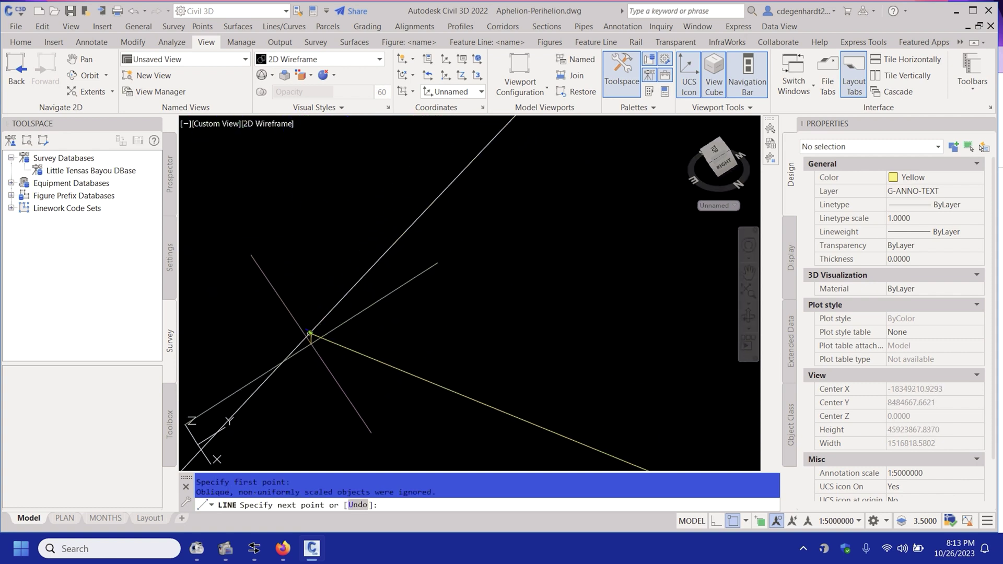
pyautogui.click(627, 257)
pyautogui.press('Escape')
# - Stretch the new line's far endpoint out to the large orbit circle
pyautogui.click(606, 263)
pyautogui.click(635, 267)
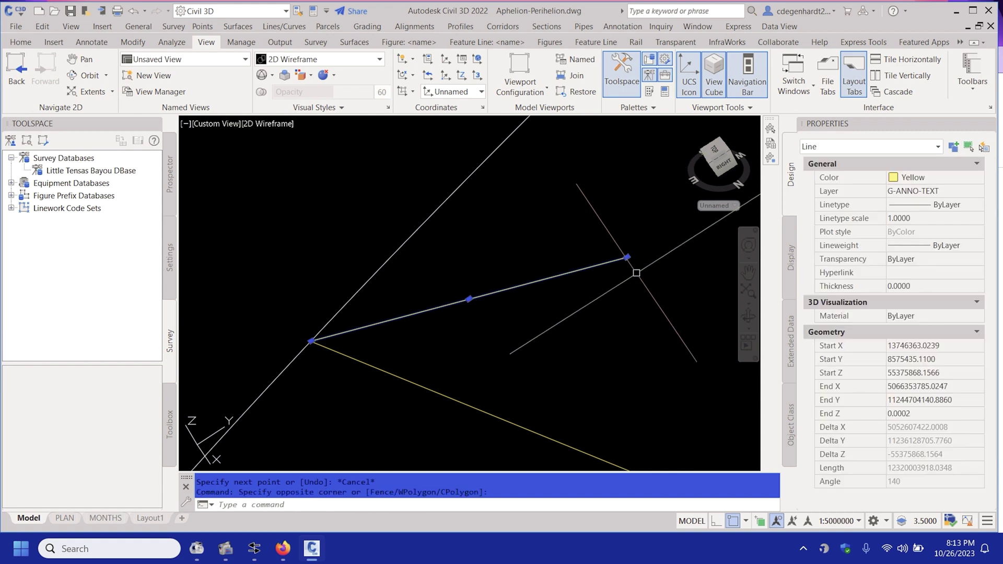
pyautogui.click(627, 257)
pyautogui.scroll(-6, 411, 268)
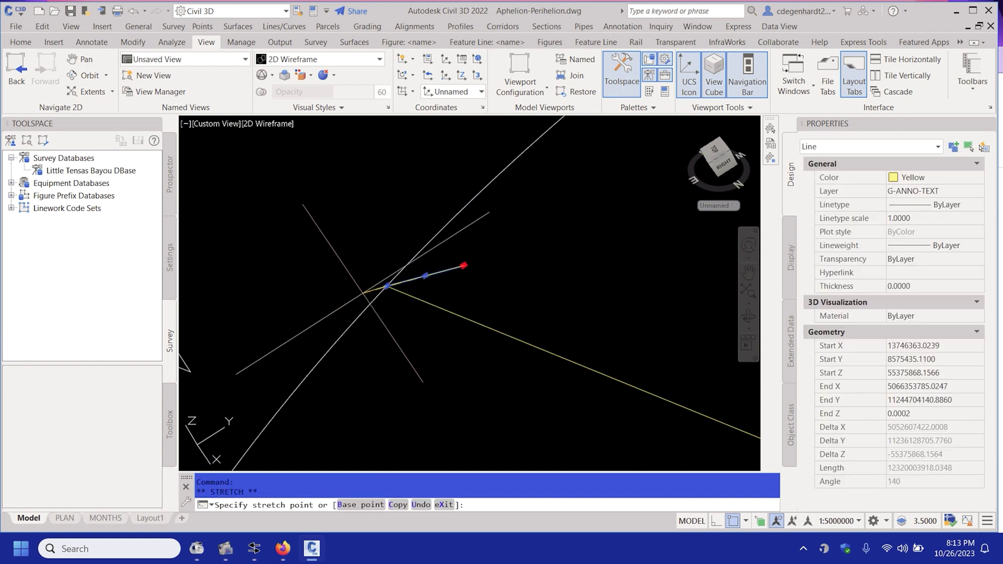
pyautogui.click(468, 303)
pyautogui.scroll(-3, 416, 302)
# - Reselect the line's endpoint, then cancel the stretch and clear the selection
pyautogui.click(403, 251)
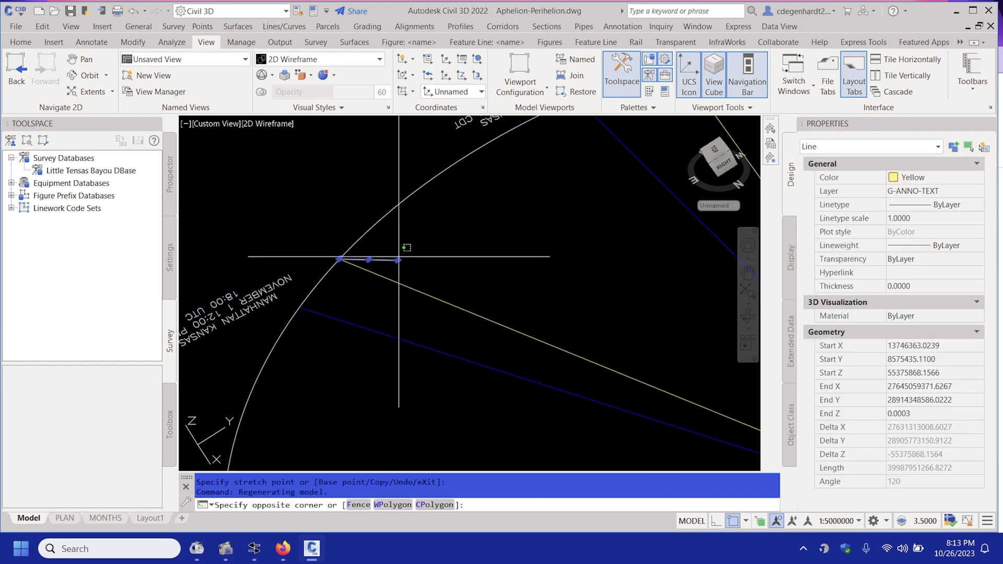
pyautogui.click(399, 256)
pyautogui.click(398, 260)
pyautogui.scroll(-5, 335, 243)
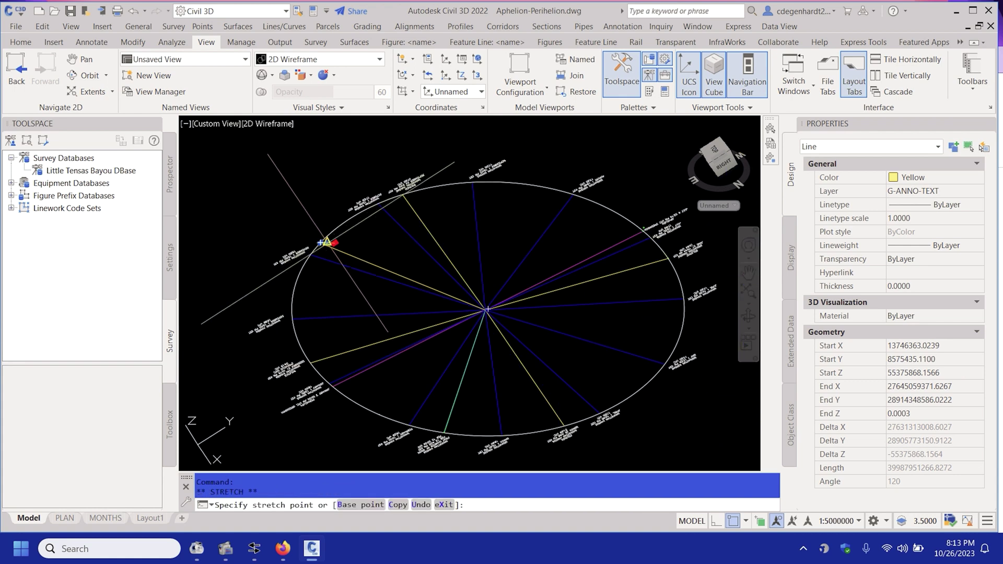
pyautogui.press('Escape')
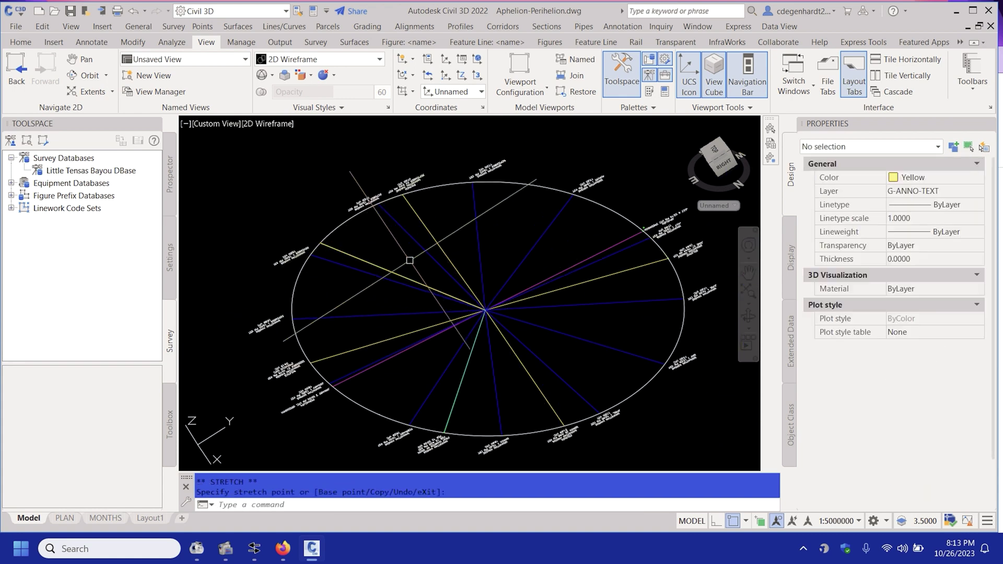
pyautogui.scroll(5, 334, 254)
pyautogui.scroll(5, 458, 284)
pyautogui.press('Escape')
pyautogui.scroll(10, 499, 323)
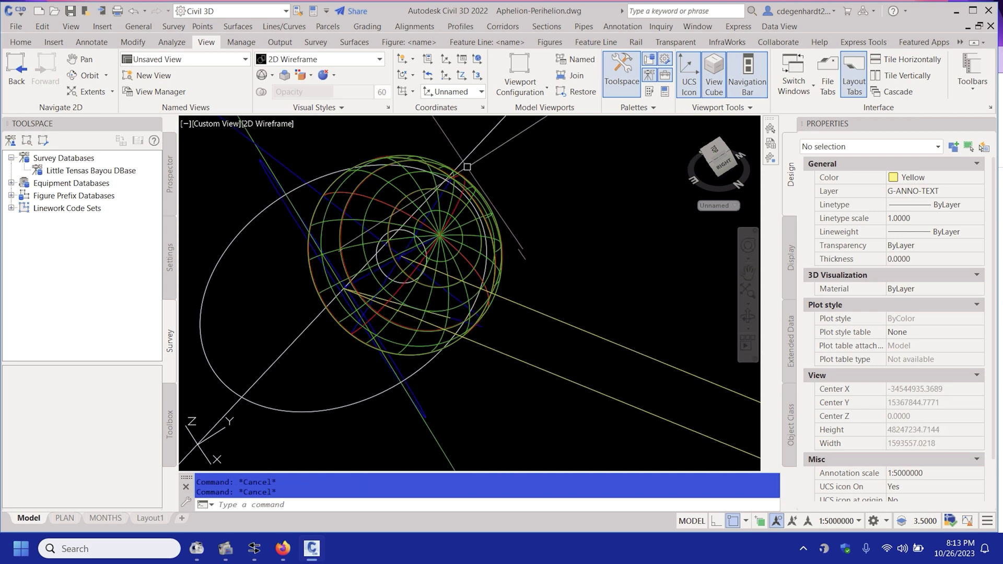
# - Orbit the wireframe sphere and orbit lines to a new angle
pyautogui.click(90, 76)
pyautogui.moveTo(335, 242); pyautogui.dragTo(324, 228)
pyautogui.moveTo(435, 295)
pyautogui.mouseDown()
pyautogui.moveTo(441, 280)
pyautogui.moveTo(464, 291)
pyautogui.moveTo(445, 299)
pyautogui.mouseUp()
pyautogui.press('Escape')
# - Reset UCS to World, then define a 3-point UCS with Y nearest the yellow line
pyautogui.click(478, 58)
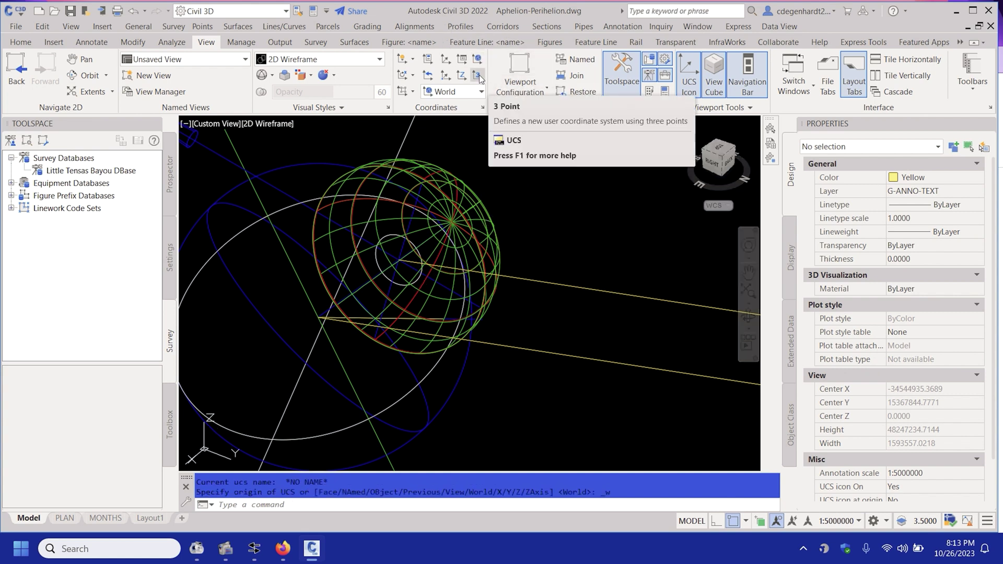
pyautogui.click(477, 74)
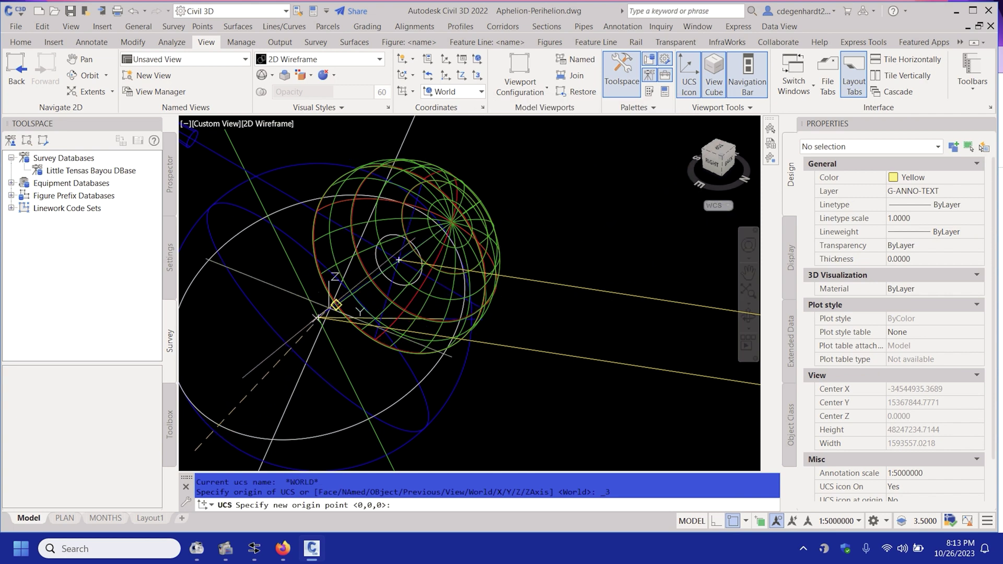
pyautogui.click(319, 317)
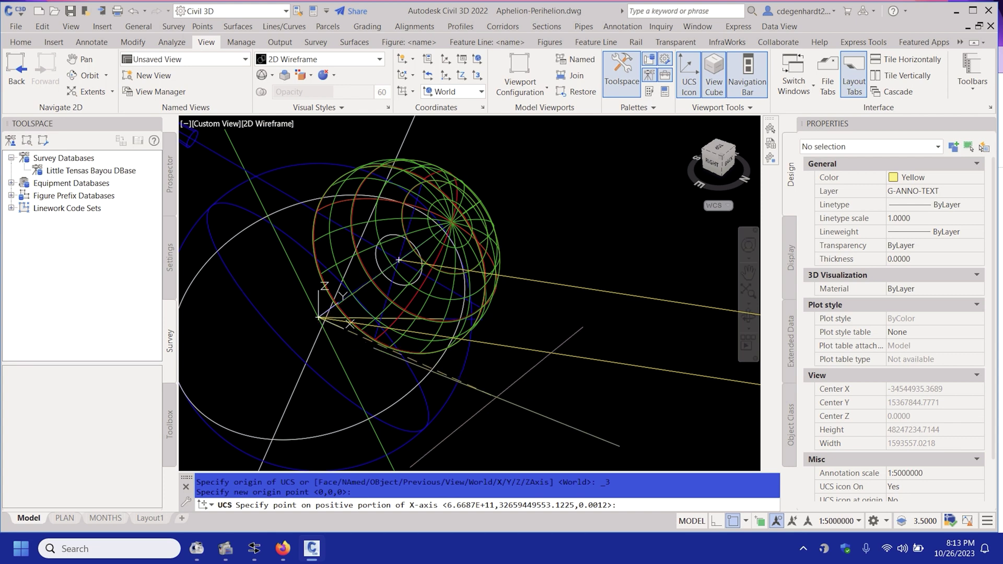
pyautogui.scroll(3, 418, 308)
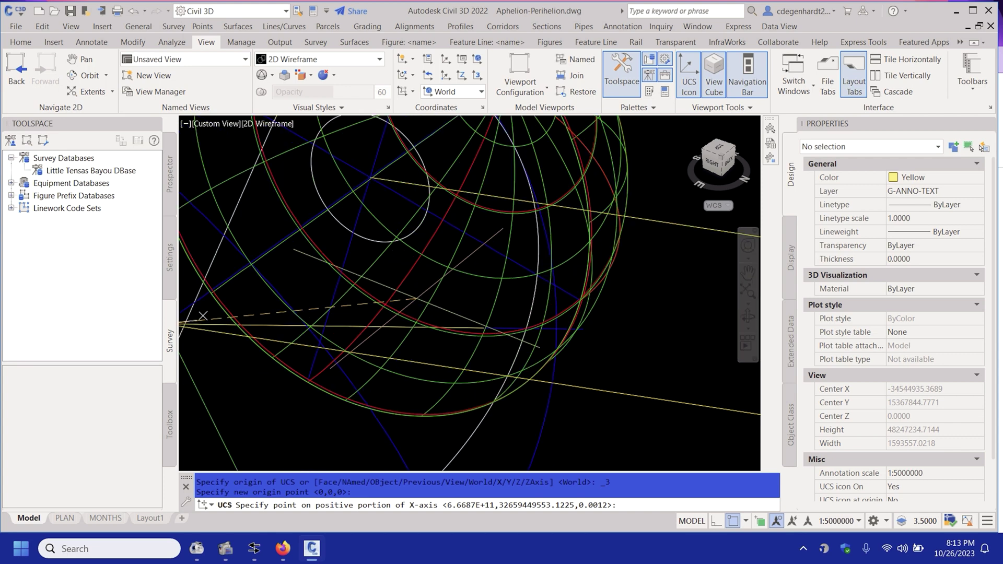
pyautogui.click(370, 177)
pyautogui.scroll(-3, 313, 209)
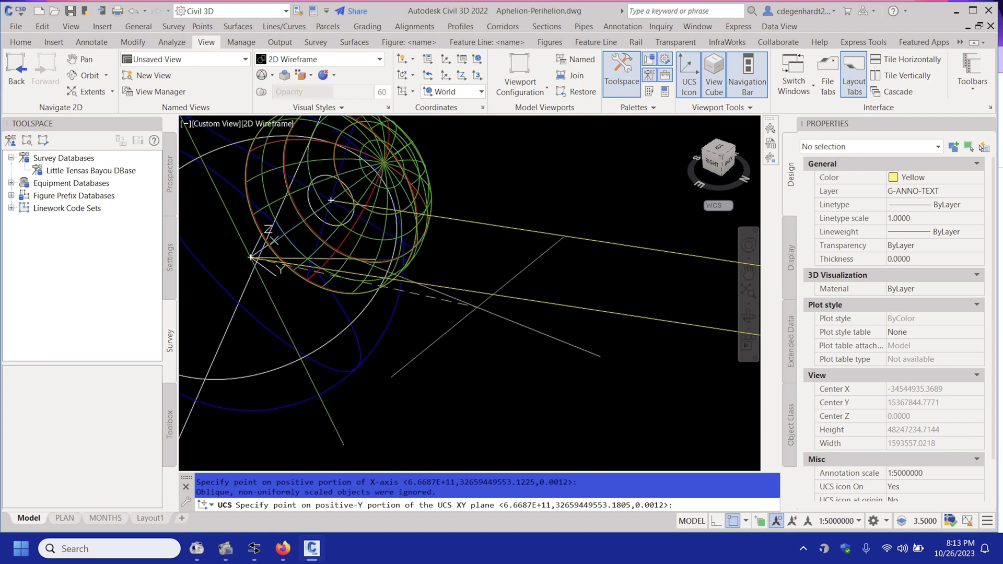
pyautogui.write('nea')
pyautogui.press('space')
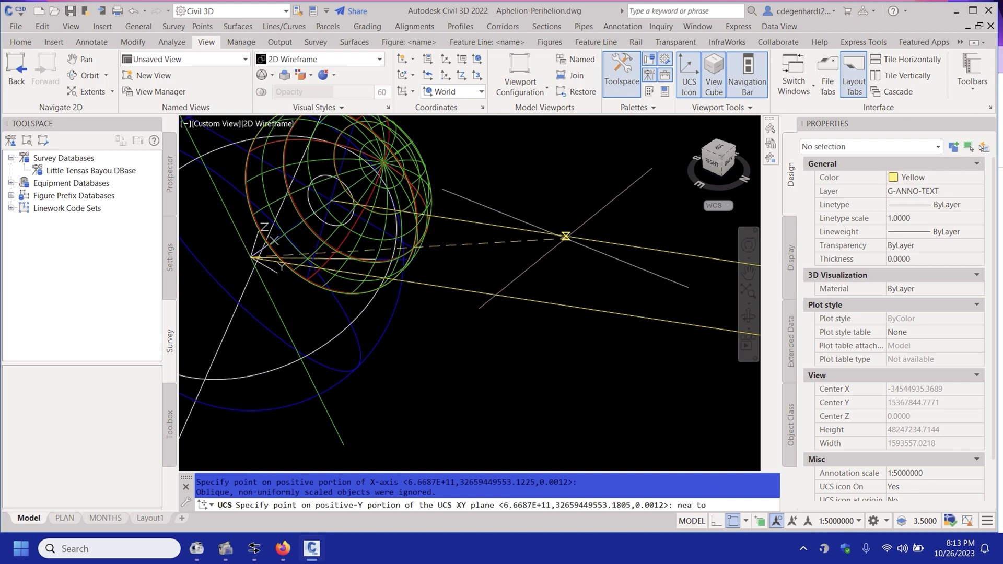
pyautogui.click(566, 237)
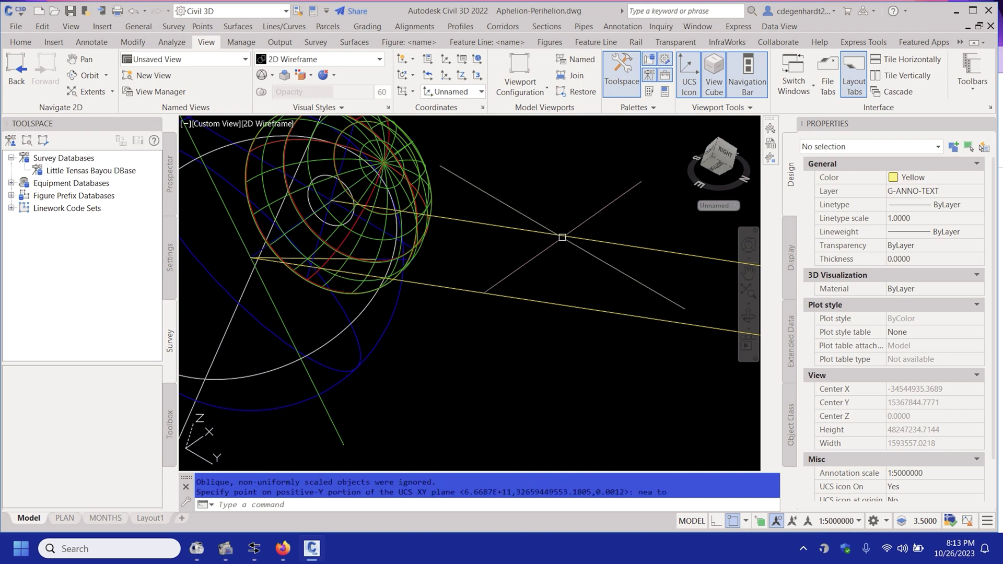
# - Place an angular dimension between the yellow line and a second line using DIM
pyautogui.write('dim')
pyautogui.press('Return')
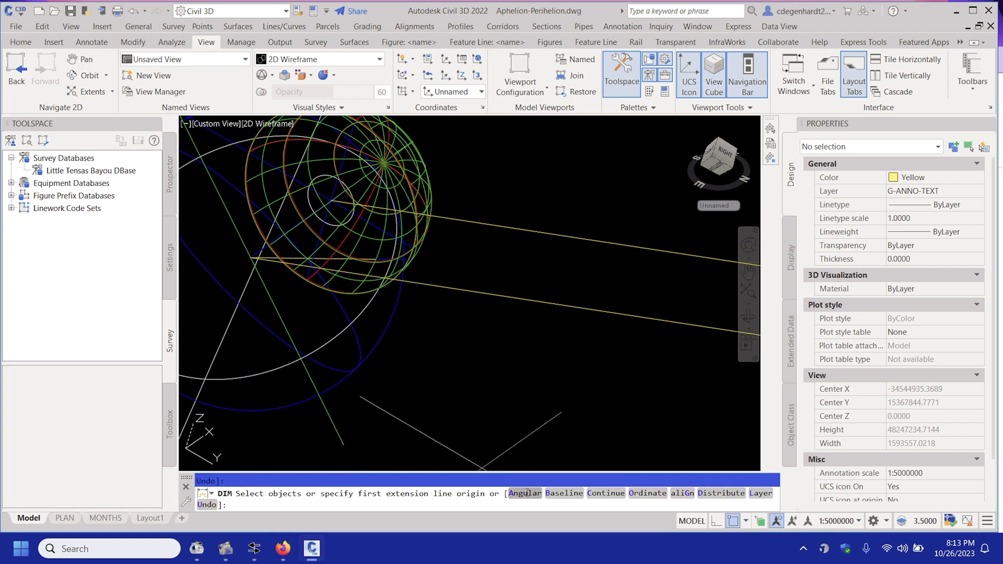
pyautogui.click(525, 493)
pyautogui.click(496, 226)
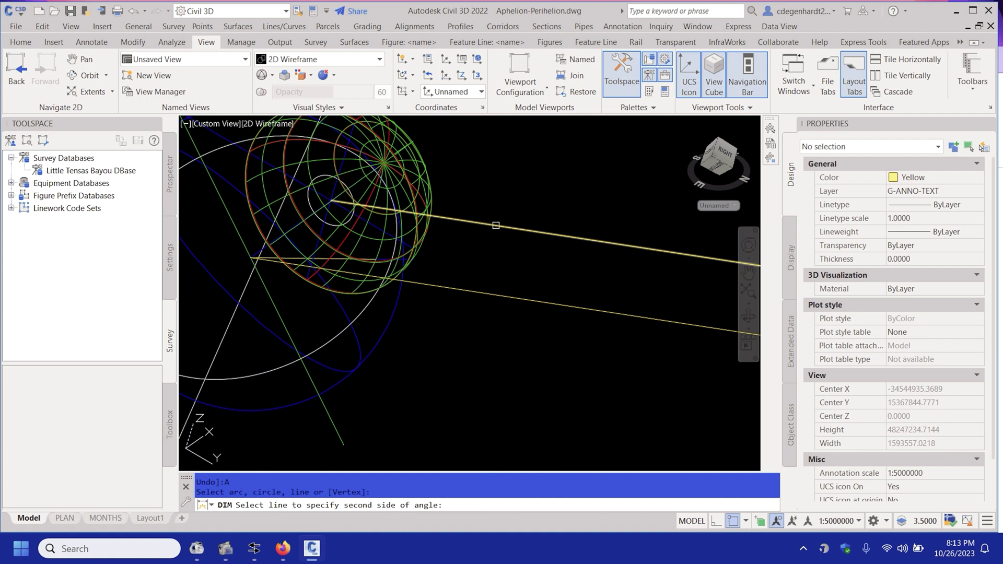
pyautogui.scroll(2, 386, 226)
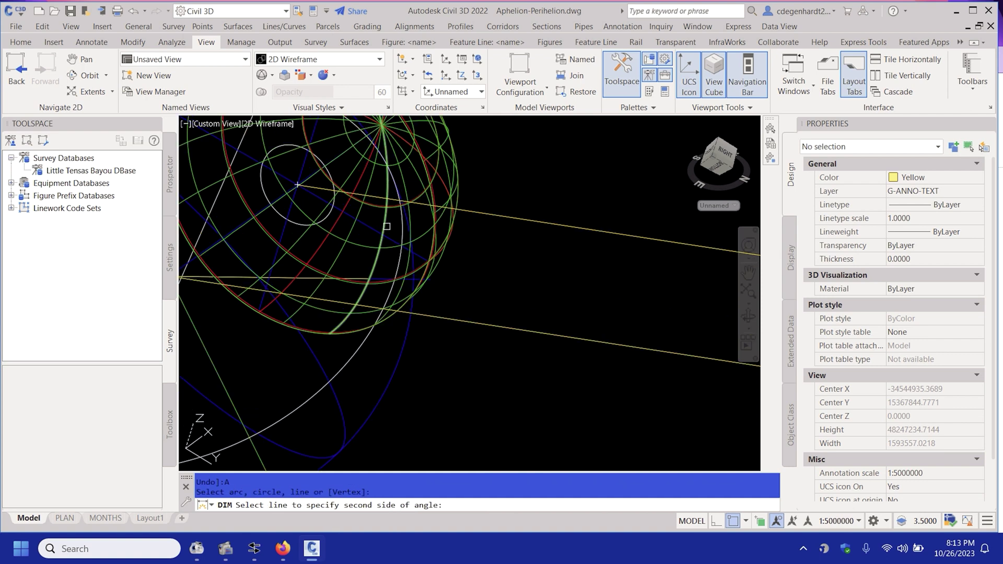
pyautogui.click(368, 224)
pyautogui.scroll(-3, 390, 240)
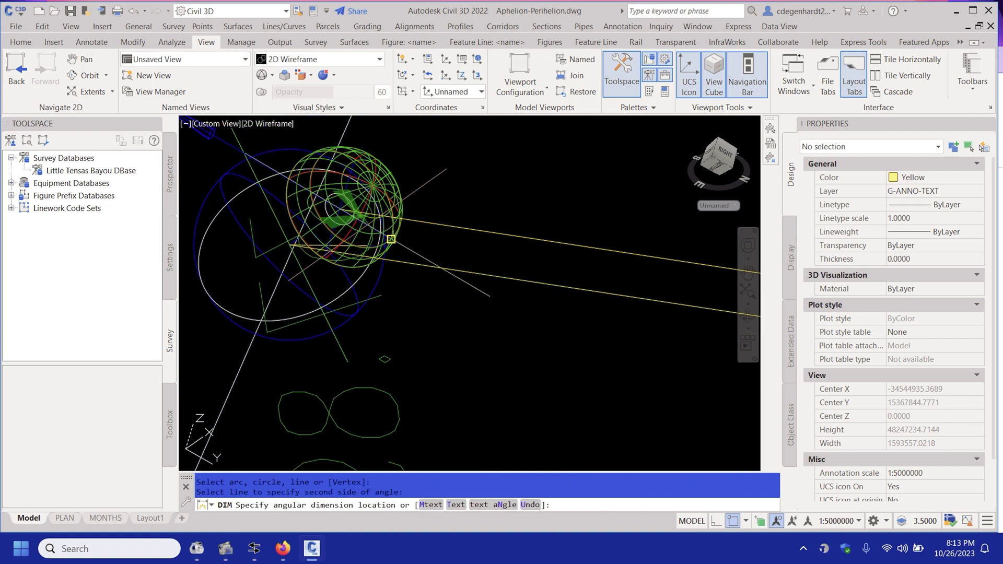
pyautogui.click(391, 240)
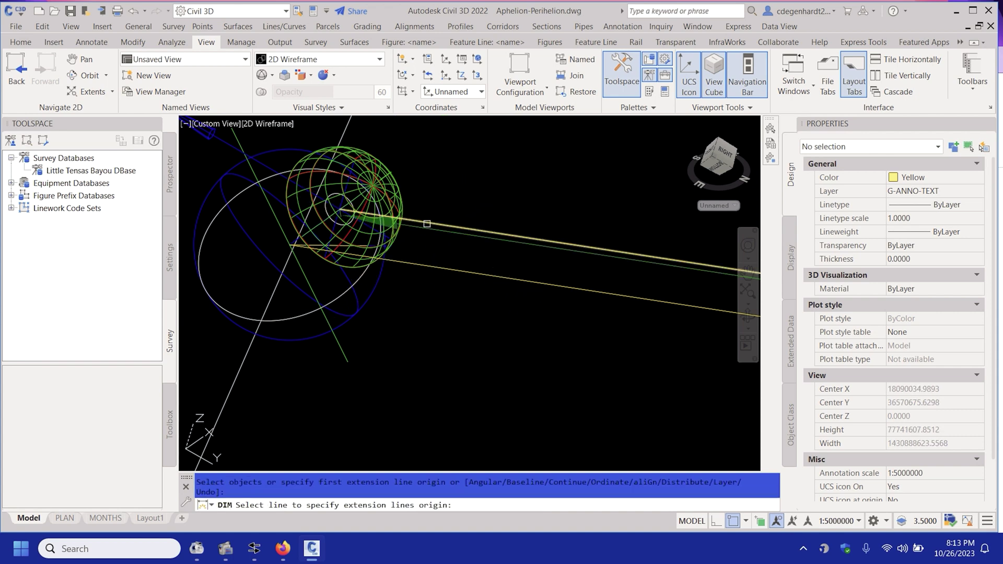
# - Begin a second angular dimension from the green line, then cancel it
pyautogui.click(519, 496)
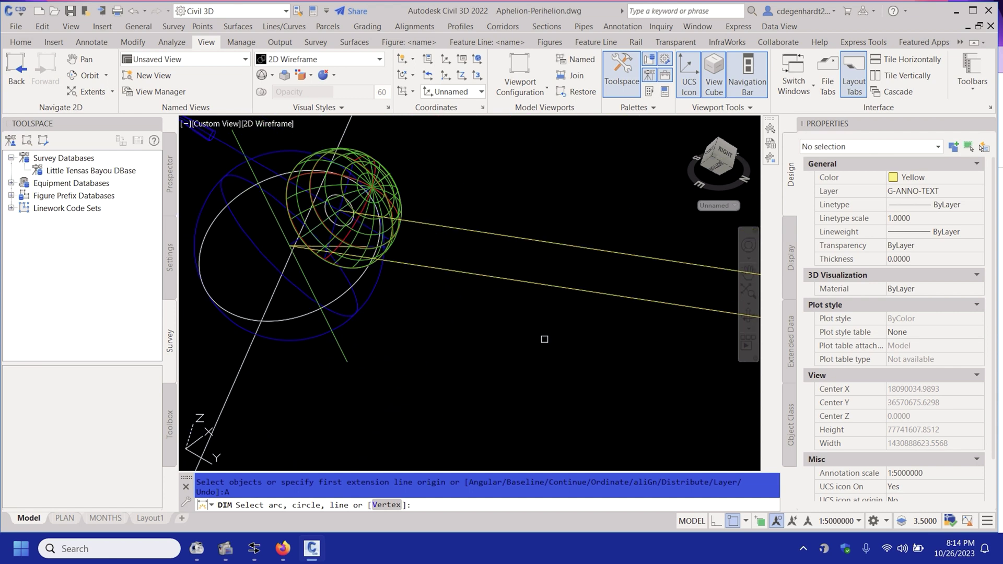
pyautogui.scroll(-2, 544, 339)
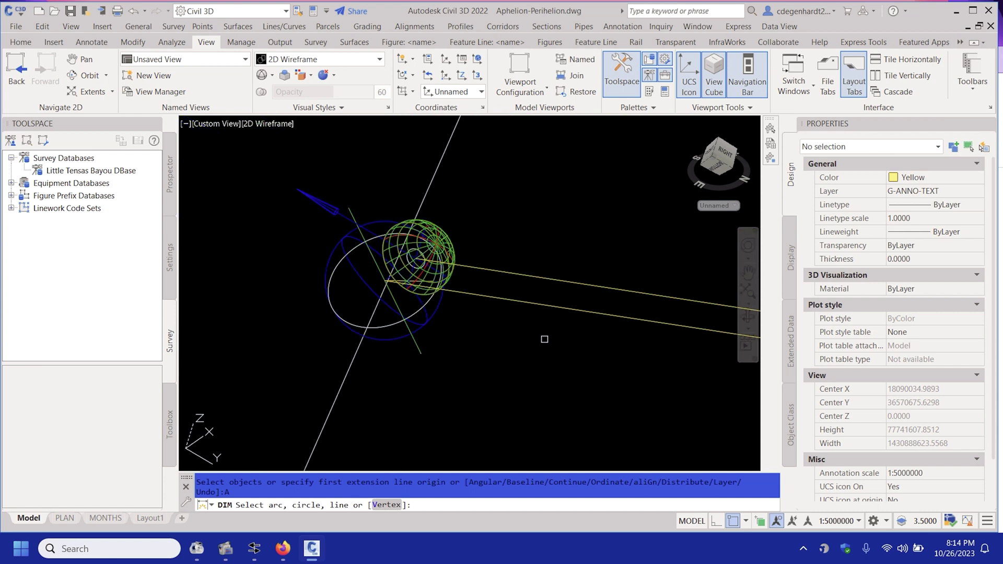
pyautogui.scroll(2, 505, 319)
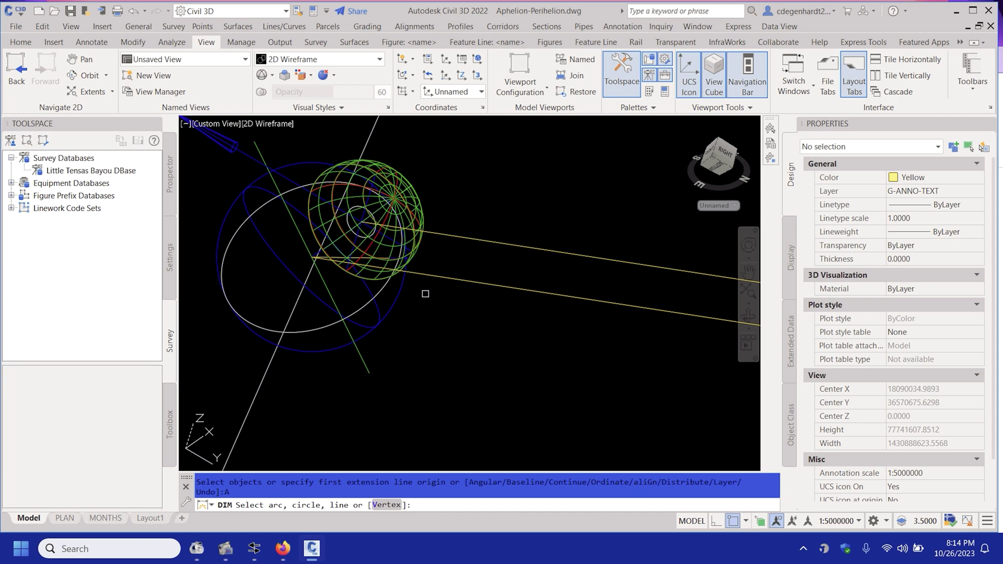
pyautogui.click(325, 282)
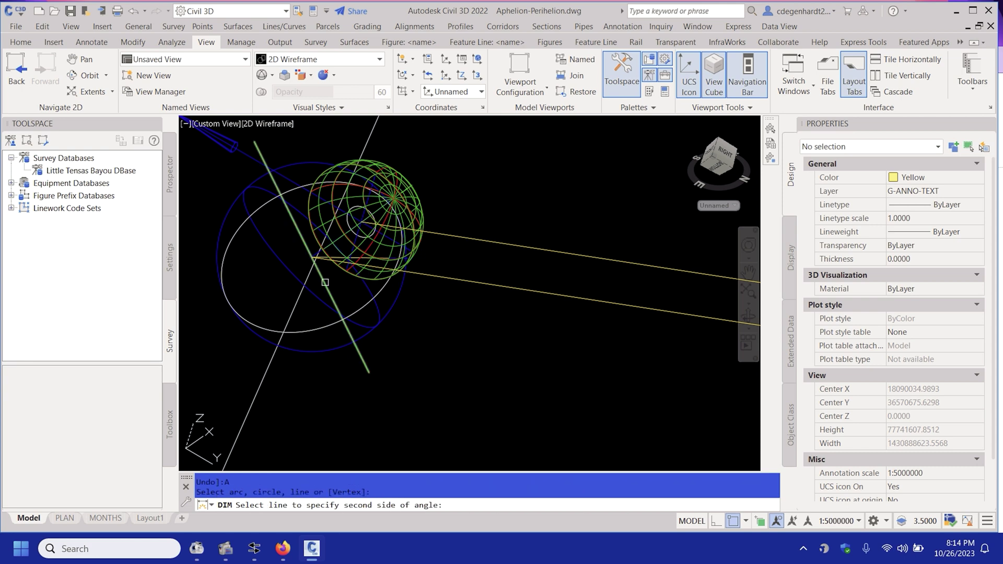
pyautogui.click(467, 242)
pyautogui.scroll(-3, 430, 293)
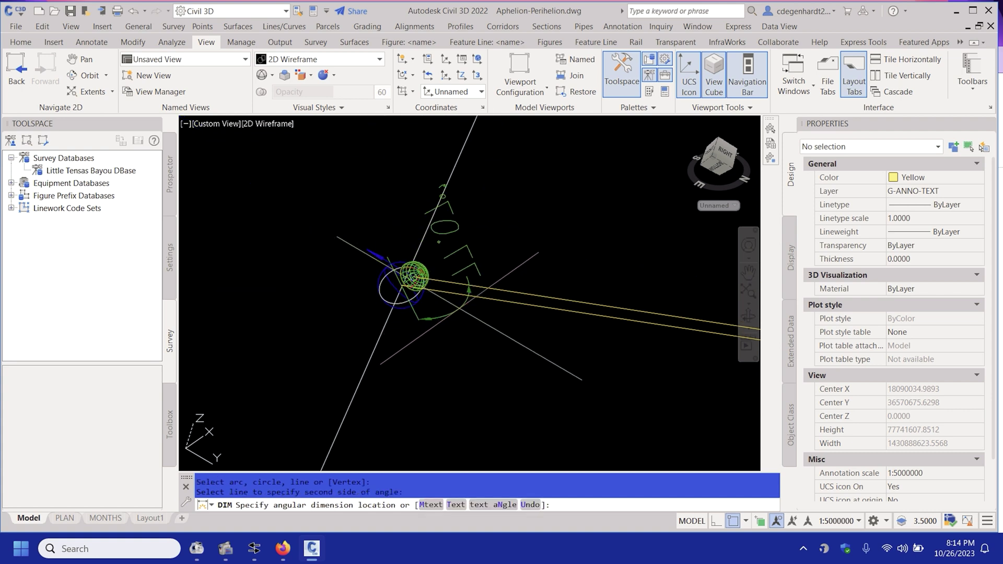
pyautogui.press('Escape')
# - Orbit the Earth and its orbit into an oblique 3D view
pyautogui.click(89, 77)
pyautogui.moveTo(365, 321); pyautogui.dragTo(445, 283)
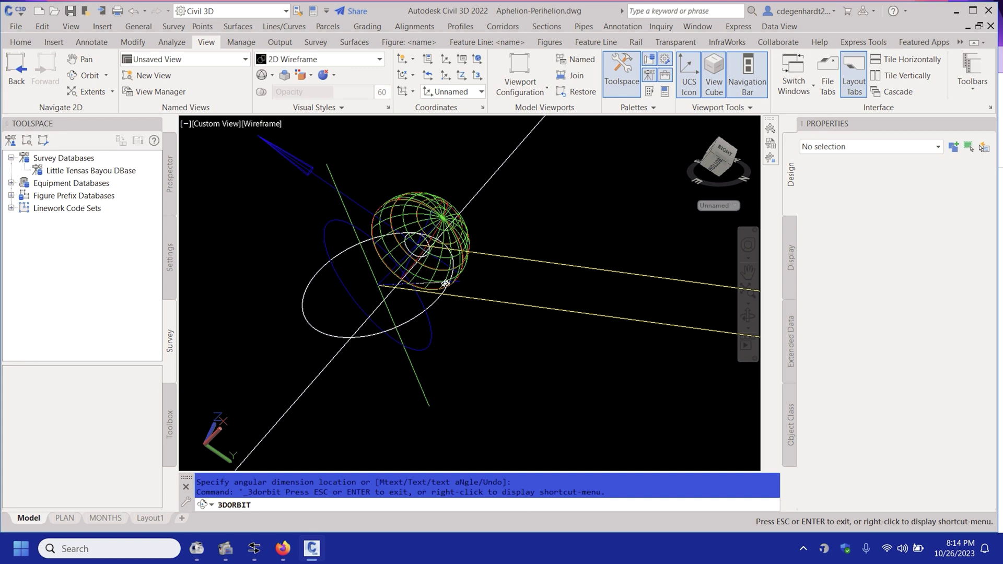
pyautogui.press('Escape')
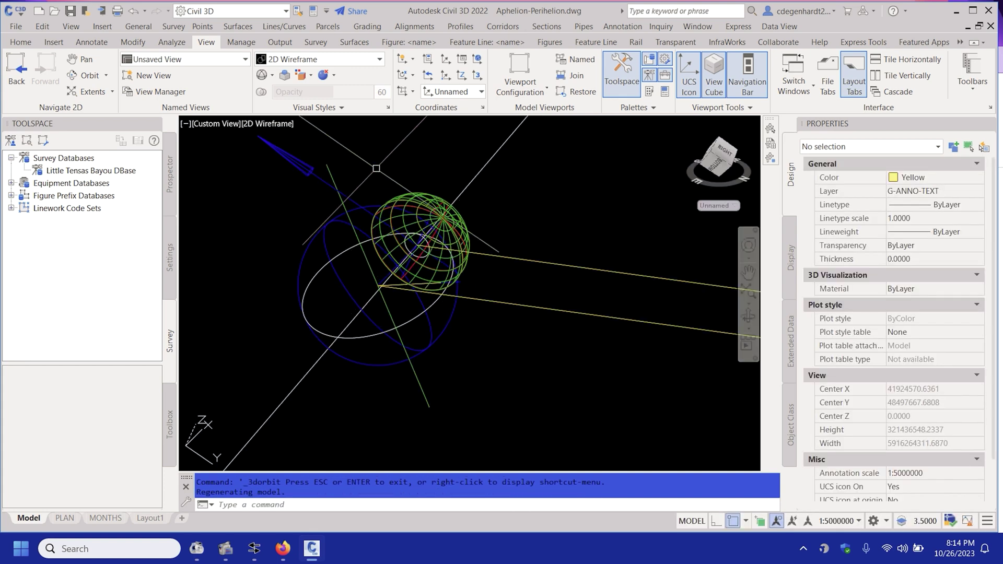
# - Define a 3-point UCS: origin beside Earth, X to sphere centre, Y nearest the Sun line
pyautogui.click(477, 59)
pyautogui.scroll(5, 408, 275)
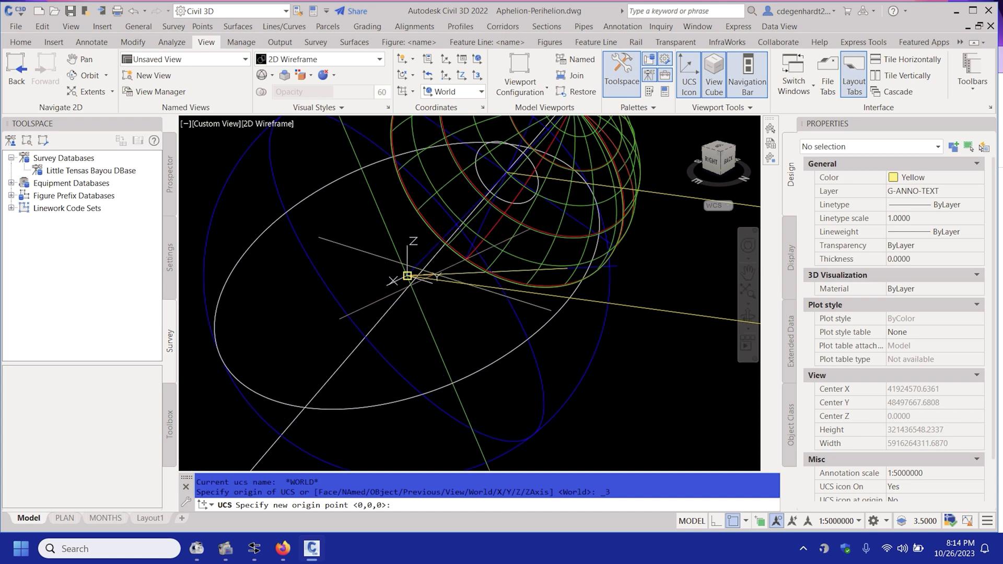
pyautogui.click(408, 275)
pyautogui.scroll(-2, 410, 274)
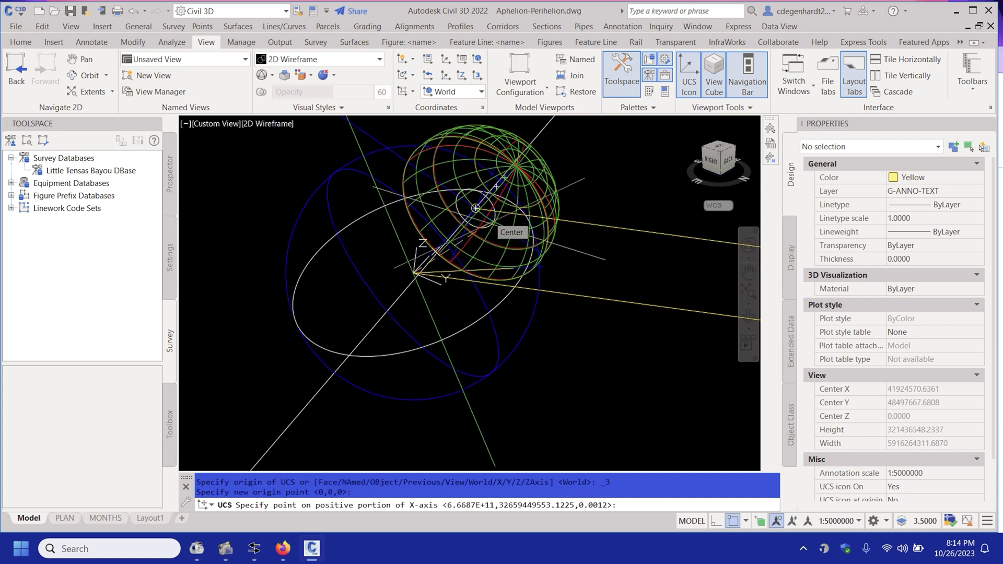
pyautogui.click(475, 208)
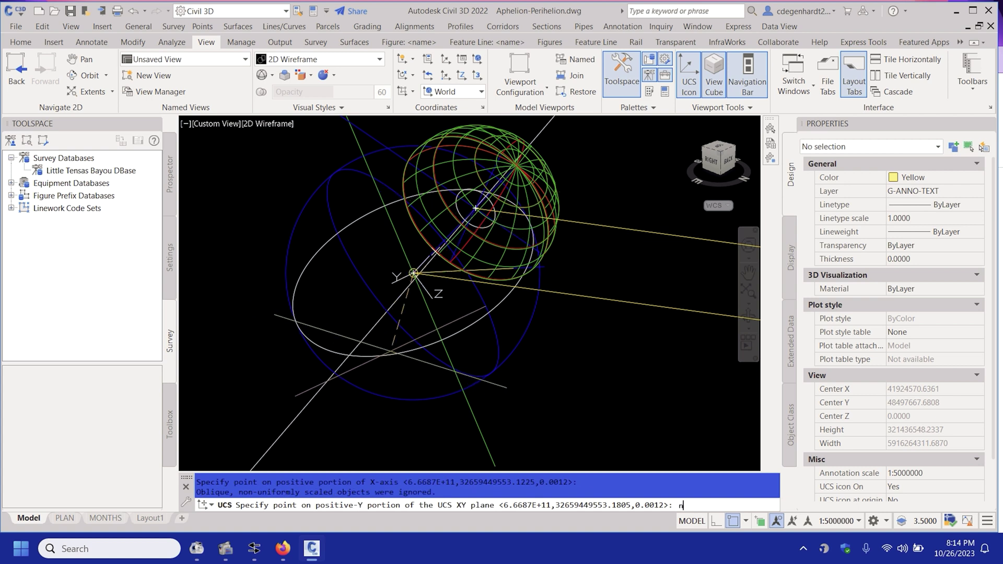
pyautogui.write('nea')
pyautogui.press('Return')
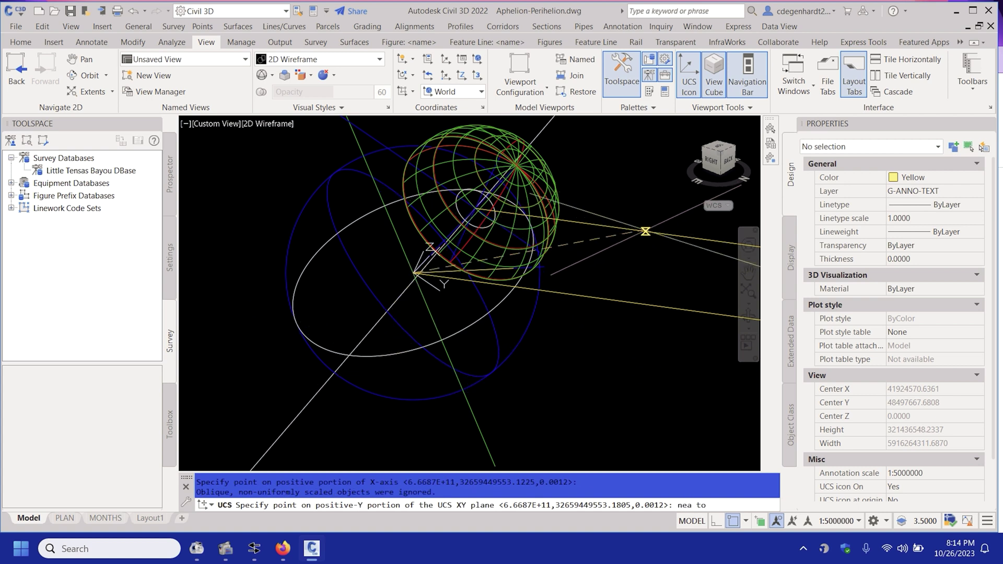
pyautogui.click(643, 229)
pyautogui.write('dim')
pyautogui.press('Return')
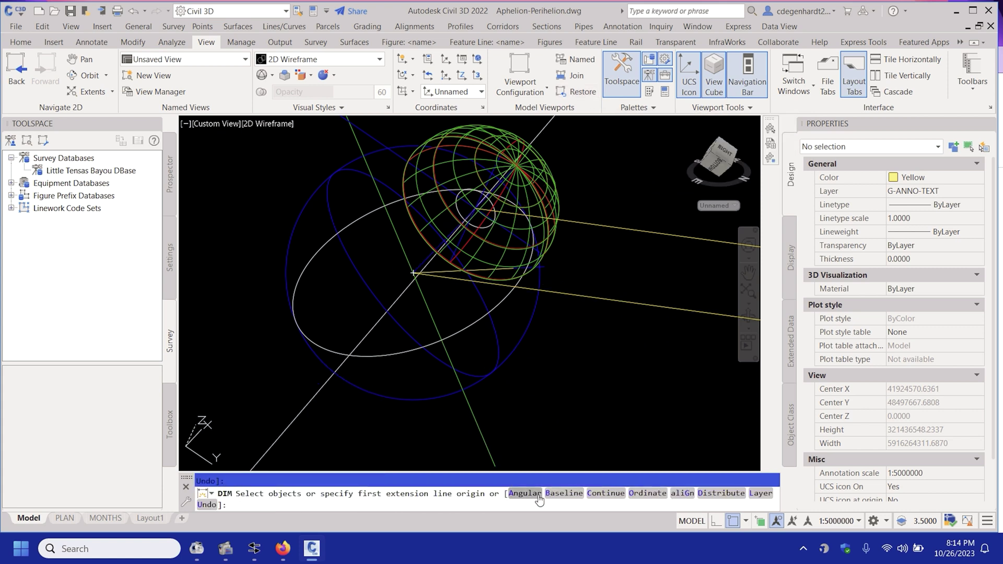
# - Place an angular dimension between the white line and the yellow Sun line
pyautogui.click(537, 495)
pyautogui.click(427, 257)
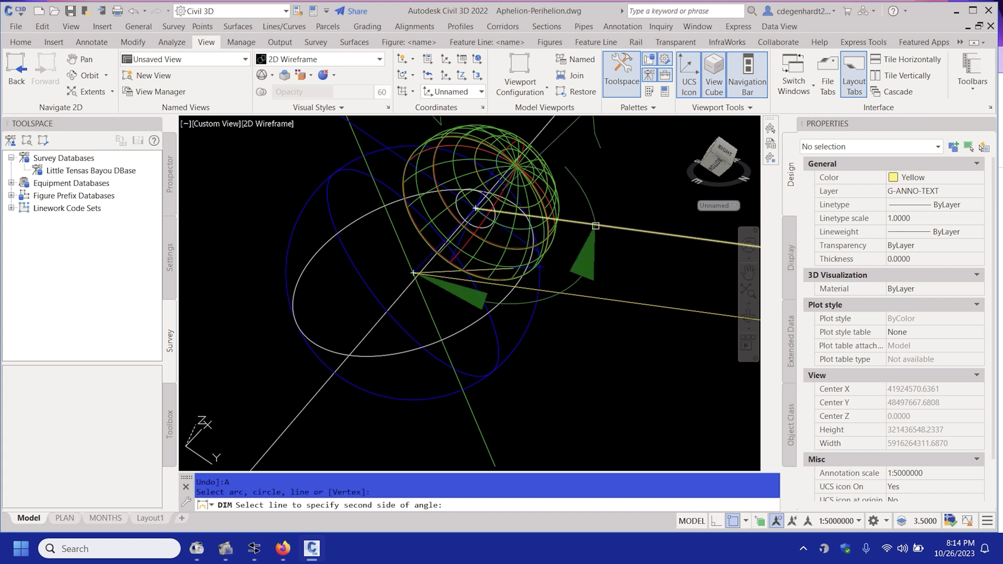
pyautogui.click(502, 211)
pyautogui.scroll(-4, 496, 243)
pyautogui.scroll(3, 496, 243)
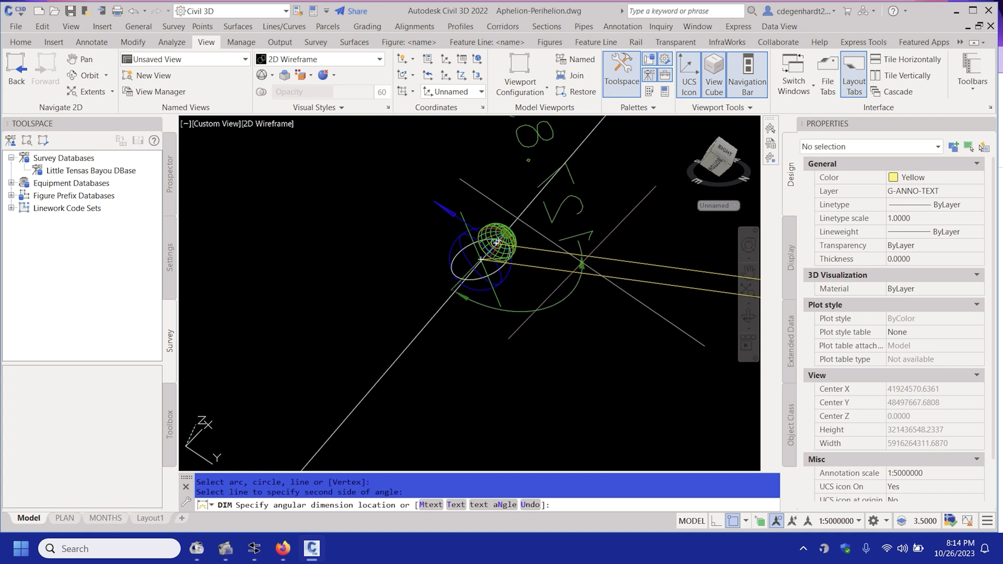
pyautogui.scroll(-3, 588, 256)
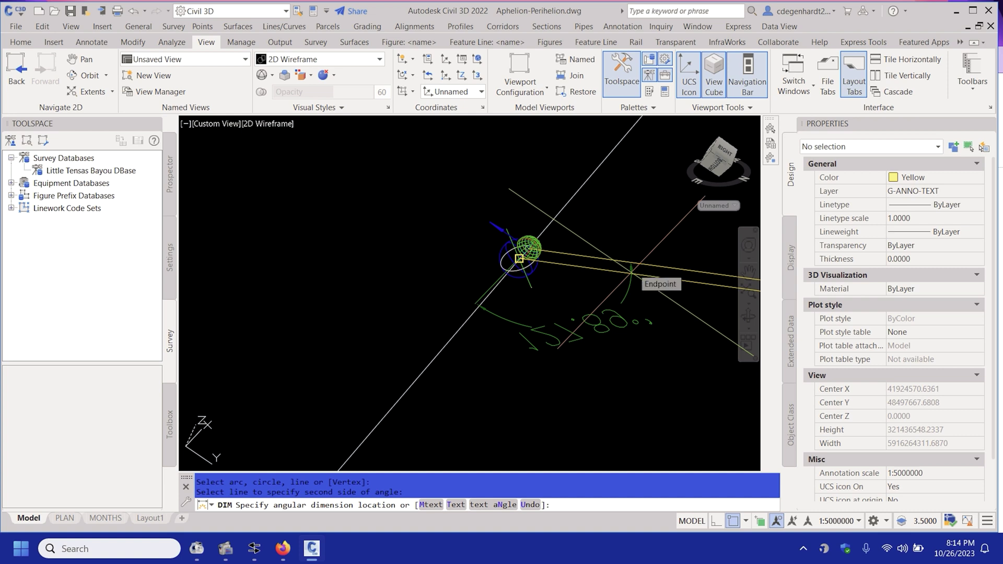
pyautogui.click(631, 272)
pyautogui.press('Escape')
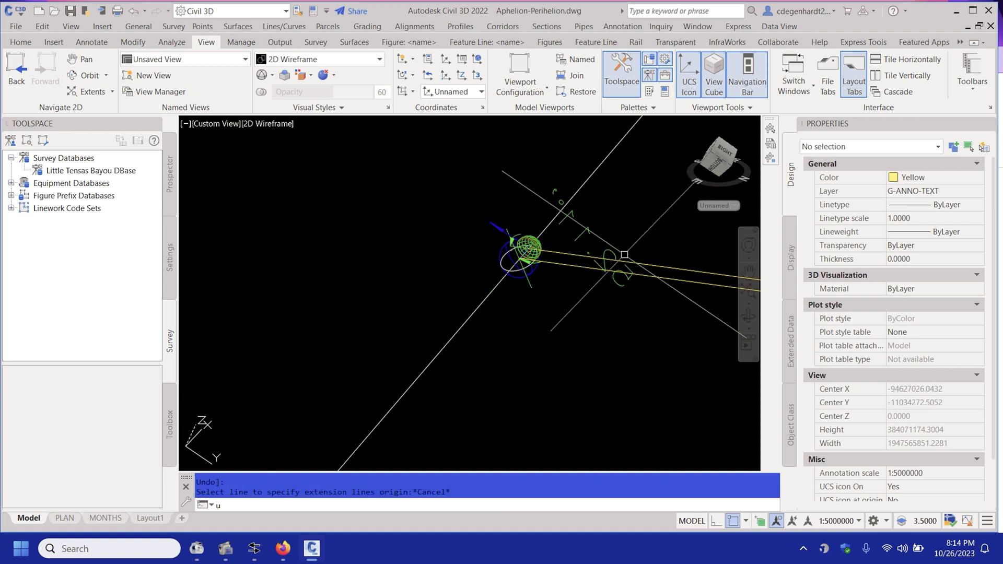
# - Undo it and re-dimension the white-to-Sun-line angle as 127.89°, then orbit the view
pyautogui.press('Return')
pyautogui.write('dim')
pyautogui.press('Return')
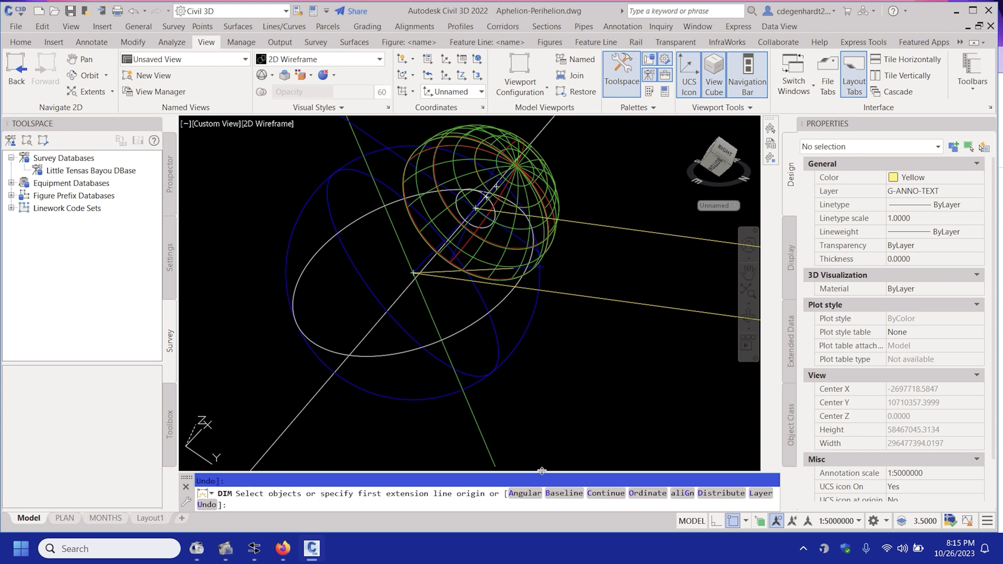
pyautogui.click(534, 492)
pyautogui.scroll(4, 465, 217)
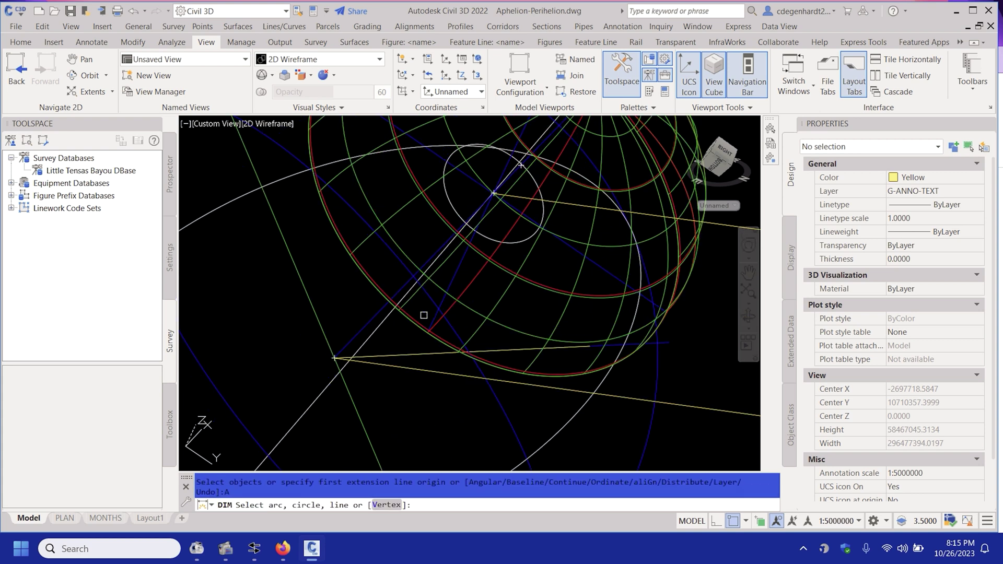
pyautogui.click(409, 301)
pyautogui.scroll(-2, 400, 286)
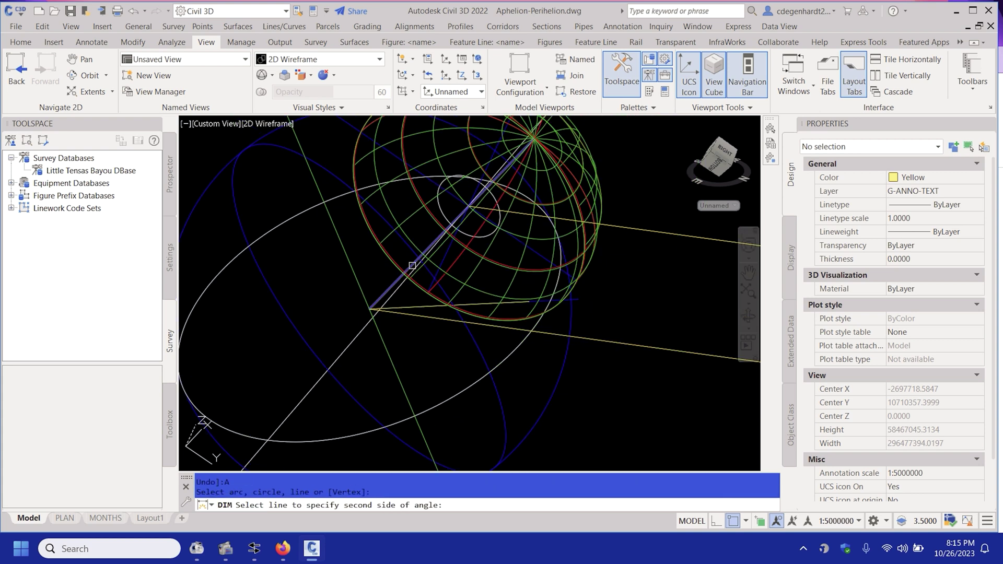
pyautogui.scroll(-3, 381, 291)
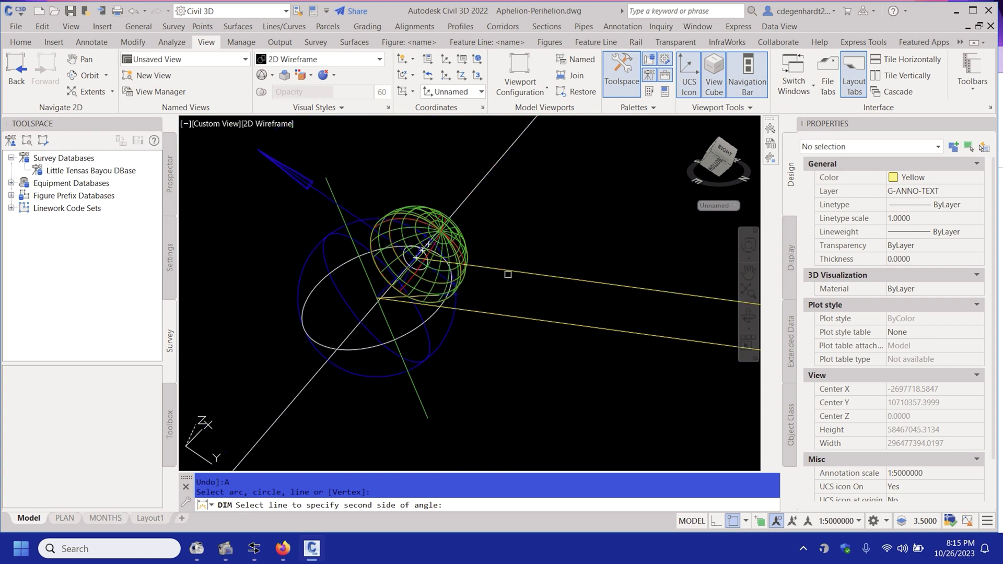
pyautogui.click(512, 272)
pyautogui.scroll(-3, 414, 257)
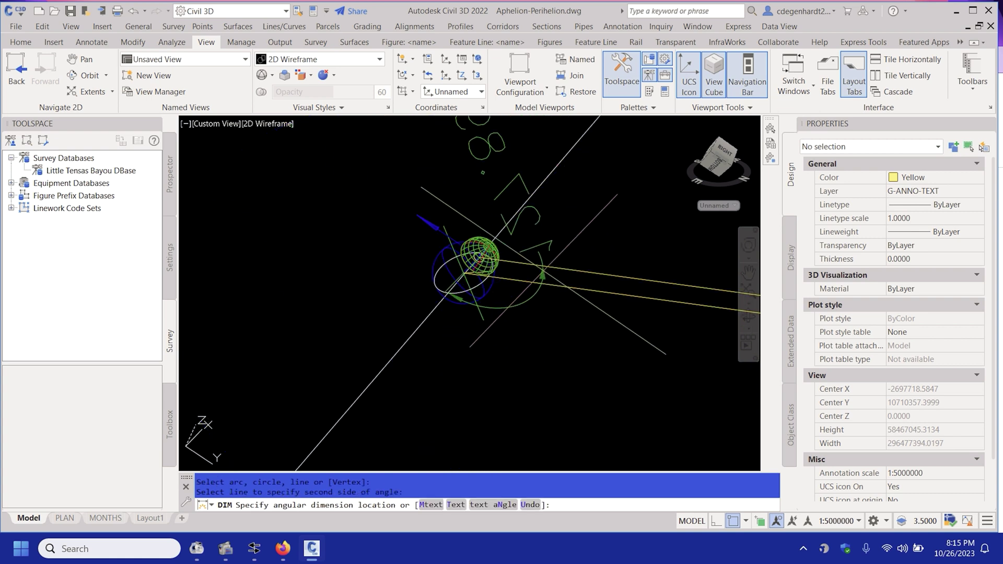
pyautogui.click(546, 276)
pyautogui.click(80, 76)
pyautogui.moveTo(578, 277); pyautogui.dragTo(500, 291)
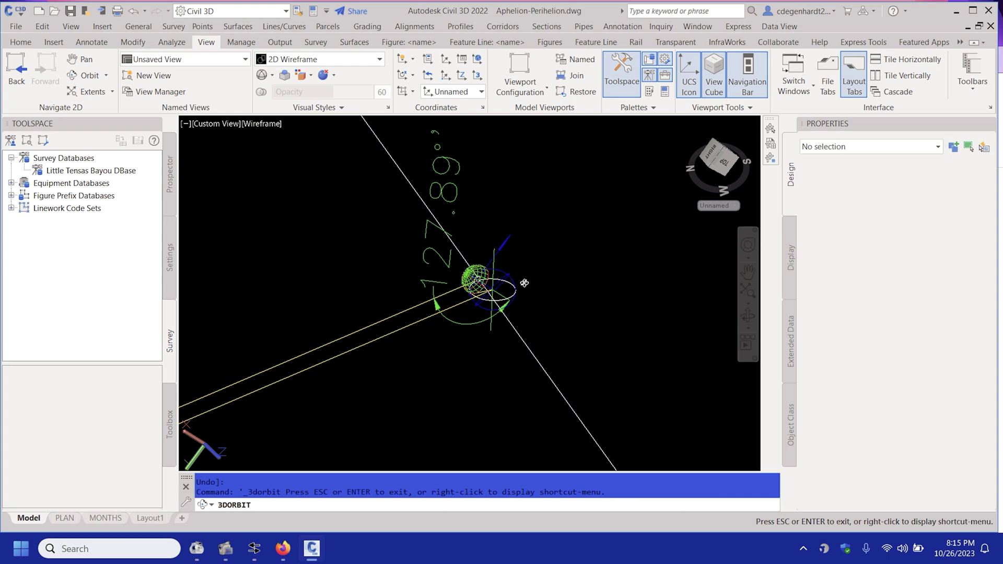
# - Minimize Civil 3D and Firefox and launch Calculator from its desktop shortcut
pyautogui.moveTo(278, 560)
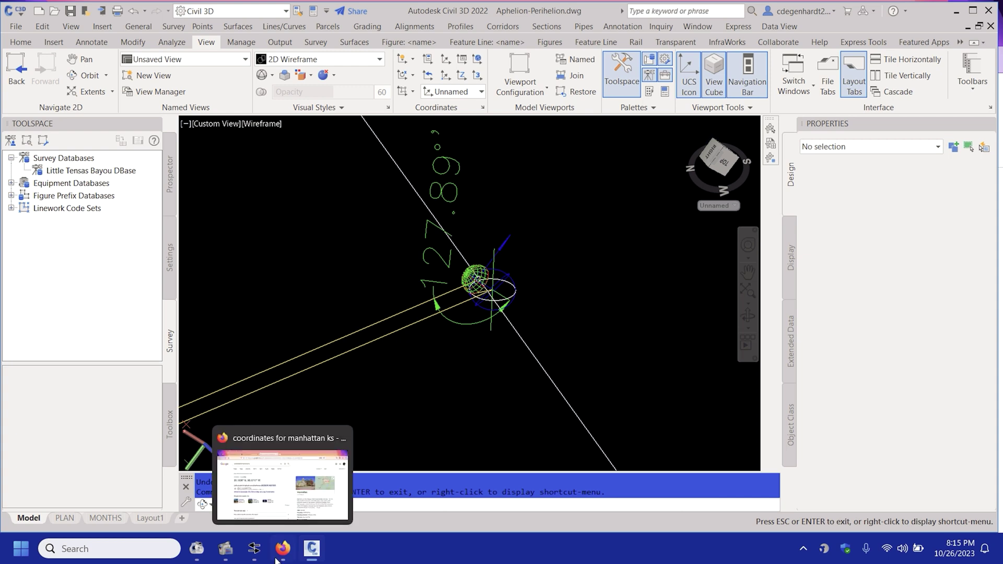
pyautogui.click(957, 14)
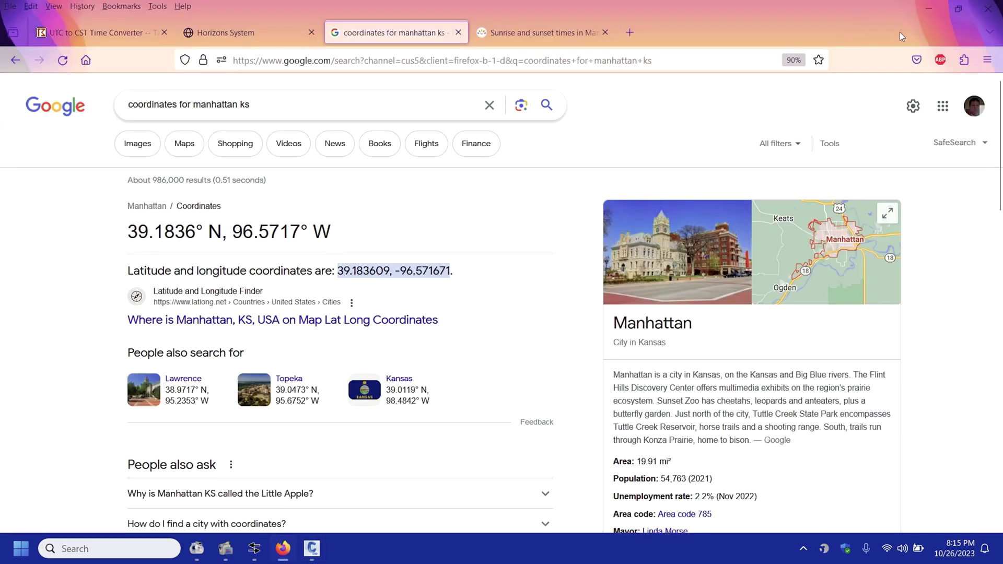
pyautogui.click(921, 14)
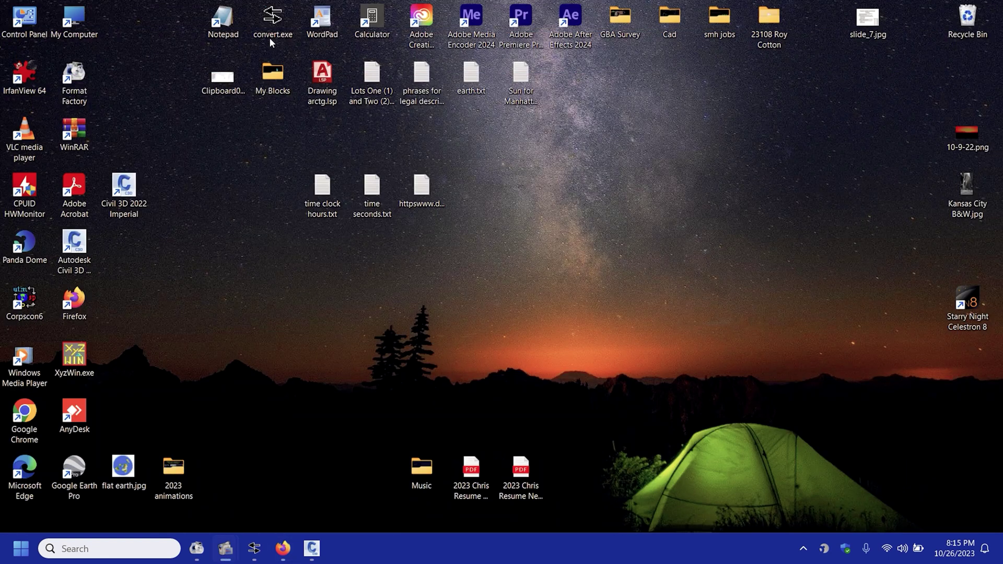
pyautogui.doubleClick(367, 26)
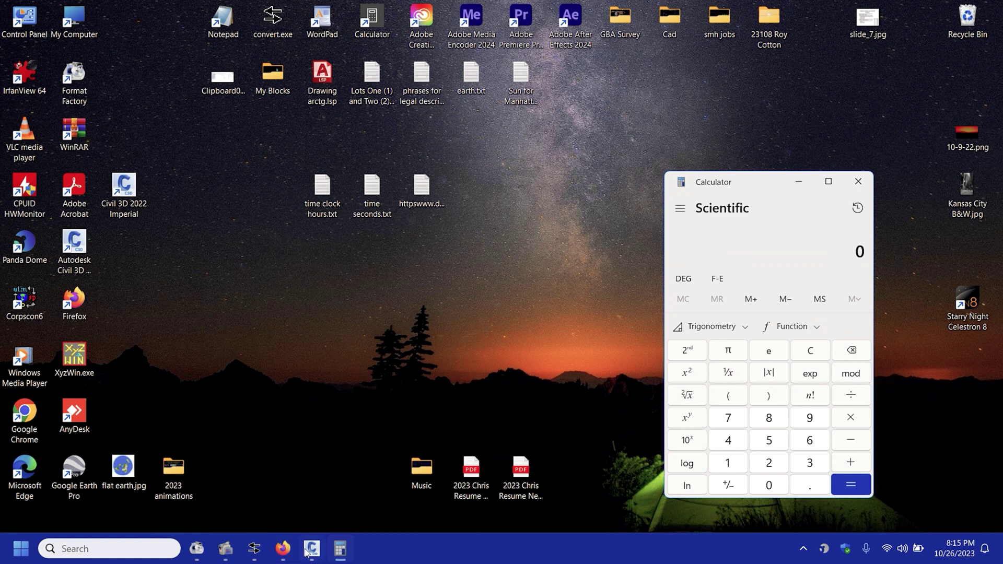
# - Compute 127.89 − 90 = 37.89 on the Calculator
pyautogui.click(311, 549)
pyautogui.click(340, 548)
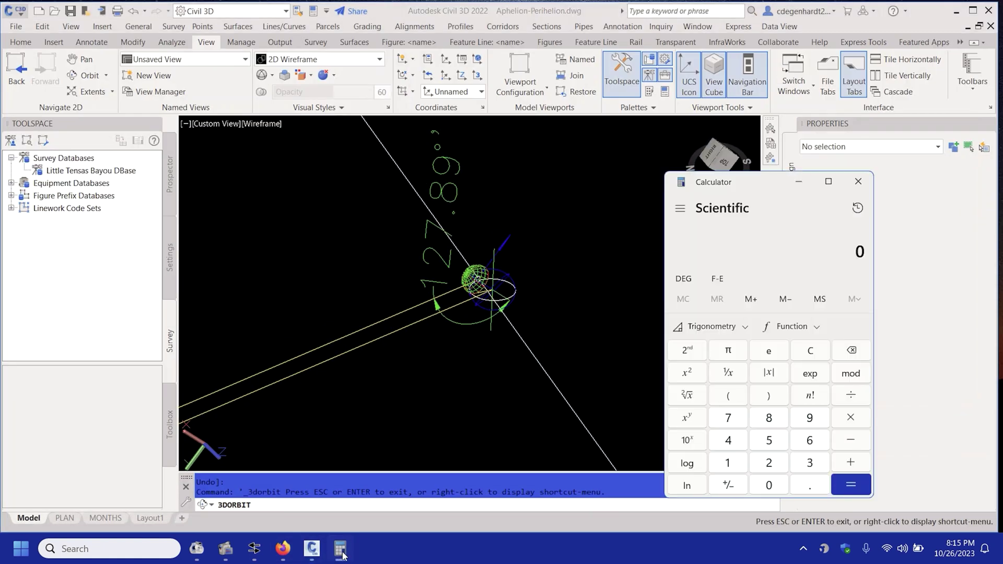
pyautogui.click(733, 463)
pyautogui.click(769, 463)
pyautogui.click(728, 418)
pyautogui.click(810, 485)
pyautogui.click(771, 419)
pyautogui.click(816, 421)
pyautogui.click(851, 440)
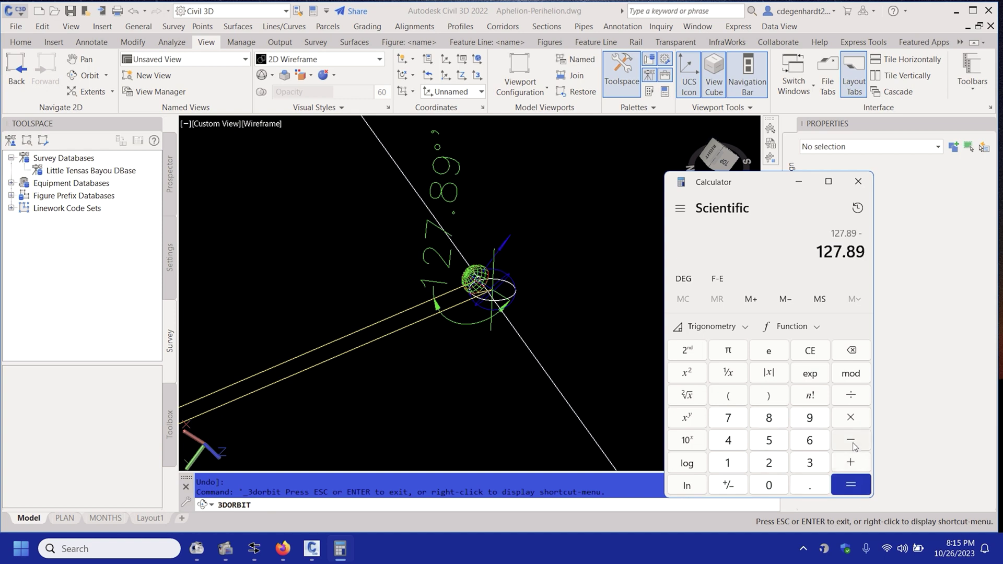
pyautogui.click(810, 418)
pyautogui.click(774, 486)
pyautogui.click(851, 487)
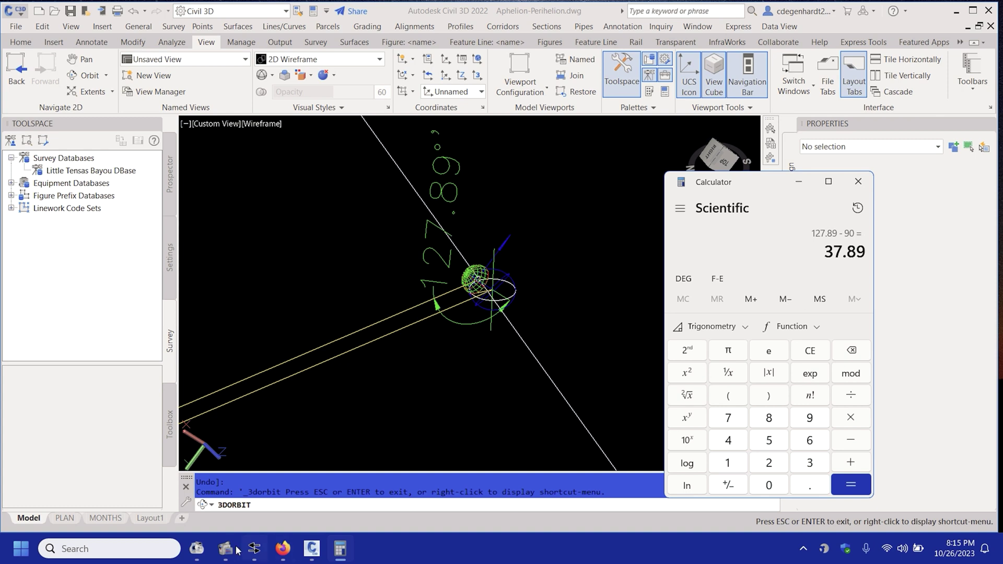
# - Close Firefox's Google coordinates tab, check the 6:32 pm 254° WSW sunset, then minimize Firefox
pyautogui.click(279, 549)
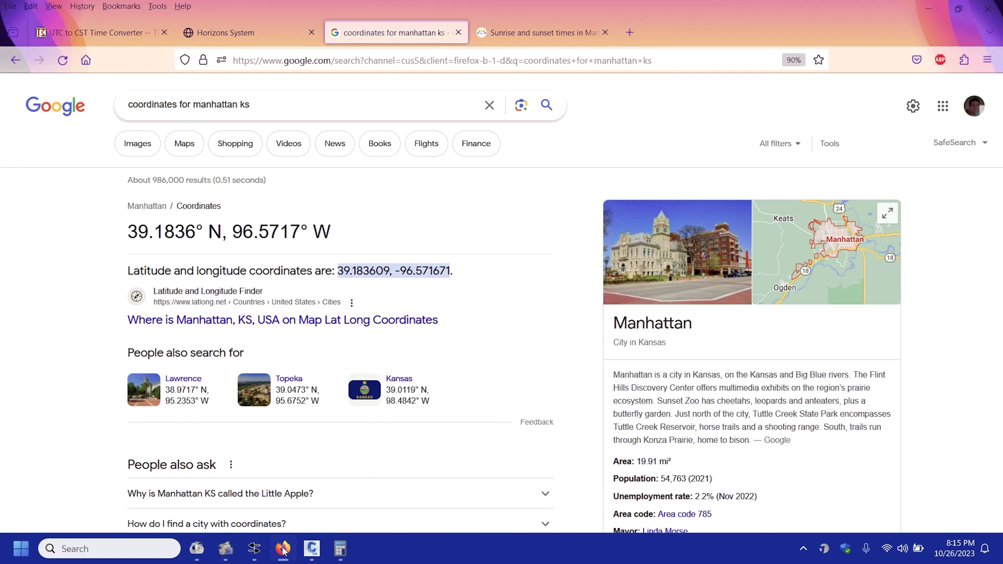
pyautogui.click(458, 32)
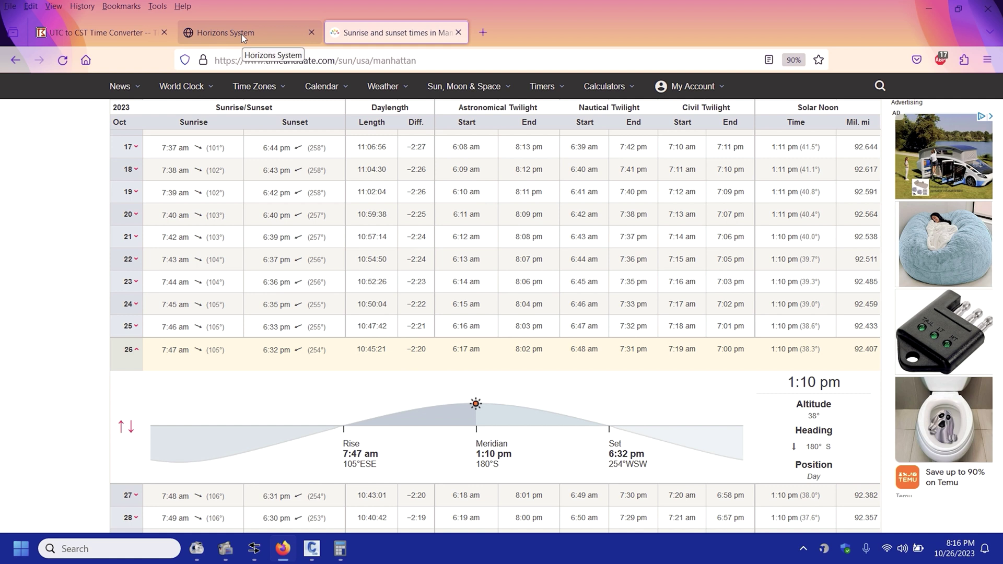
pyautogui.click(932, 9)
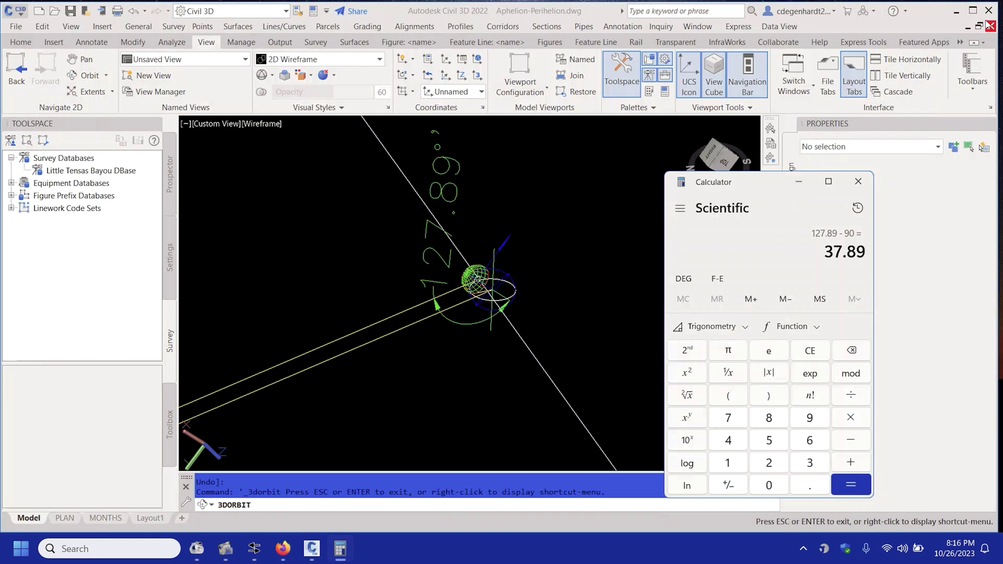
# - Clear the Calculator and compute 5 × 75 = 375
pyautogui.click(818, 357)
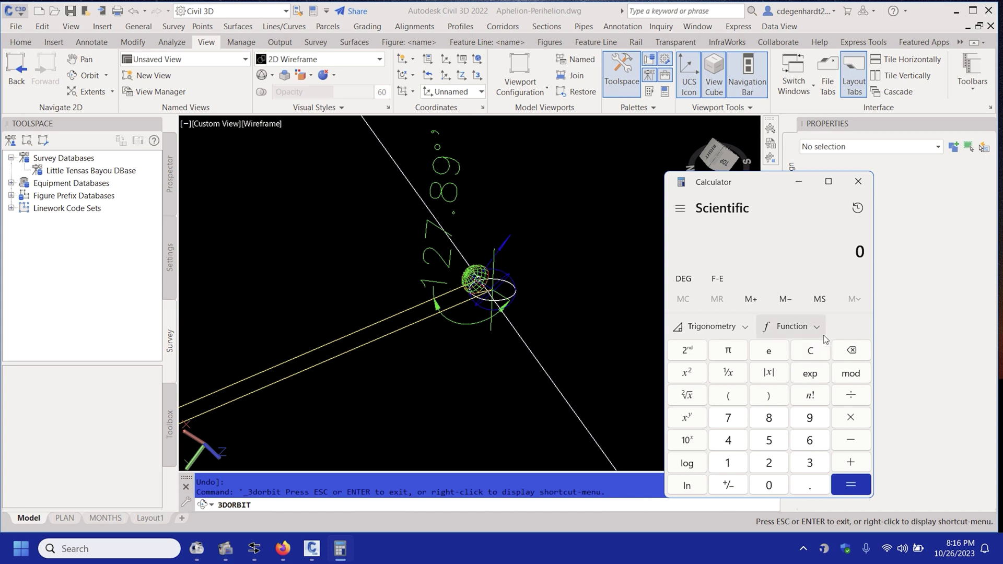
pyautogui.click(769, 440)
pyautogui.click(851, 418)
pyautogui.click(728, 421)
pyautogui.click(771, 443)
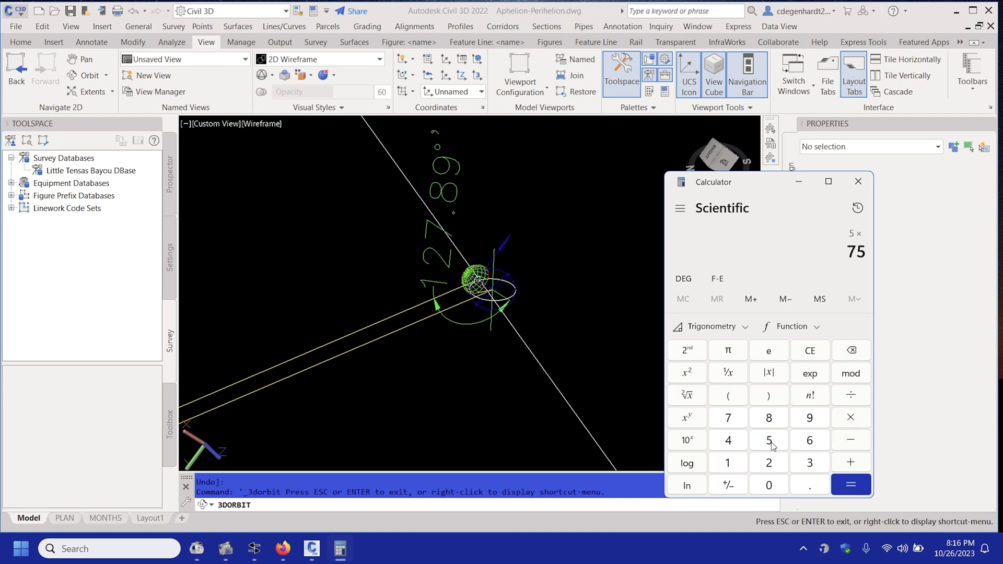
pyautogui.click(852, 486)
# - Clear the result and compute 5 × 15 = 75
pyautogui.click(809, 351)
pyautogui.click(769, 443)
pyautogui.click(850, 417)
pyautogui.click(726, 464)
pyautogui.click(769, 440)
pyautogui.click(863, 487)
# - Erase the 127.89° angular dimension from the Earth-orbit drawing with E
pyautogui.click(599, 324)
pyautogui.press('Escape')
pyautogui.click(457, 196)
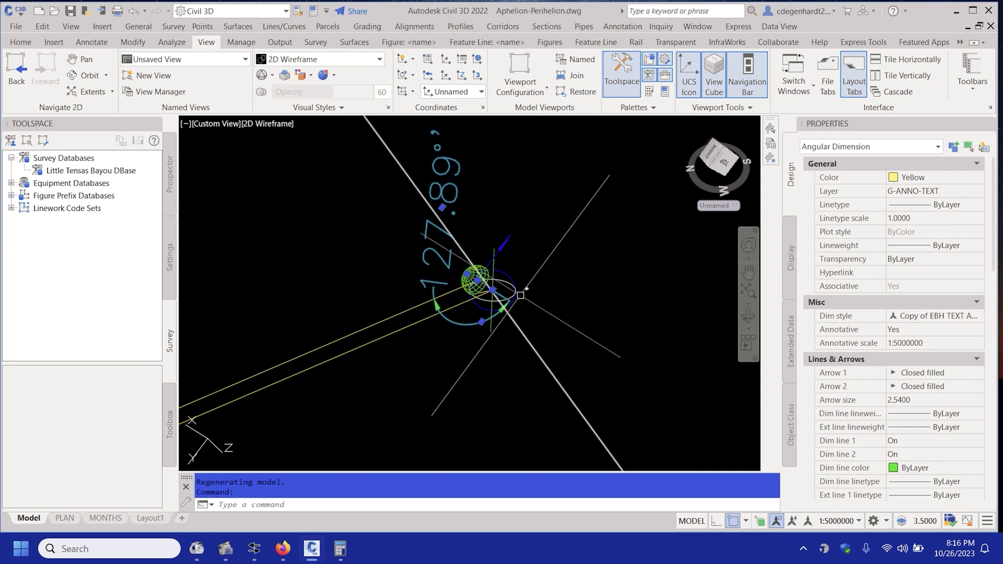
pyautogui.write('e')
pyautogui.press('Return')
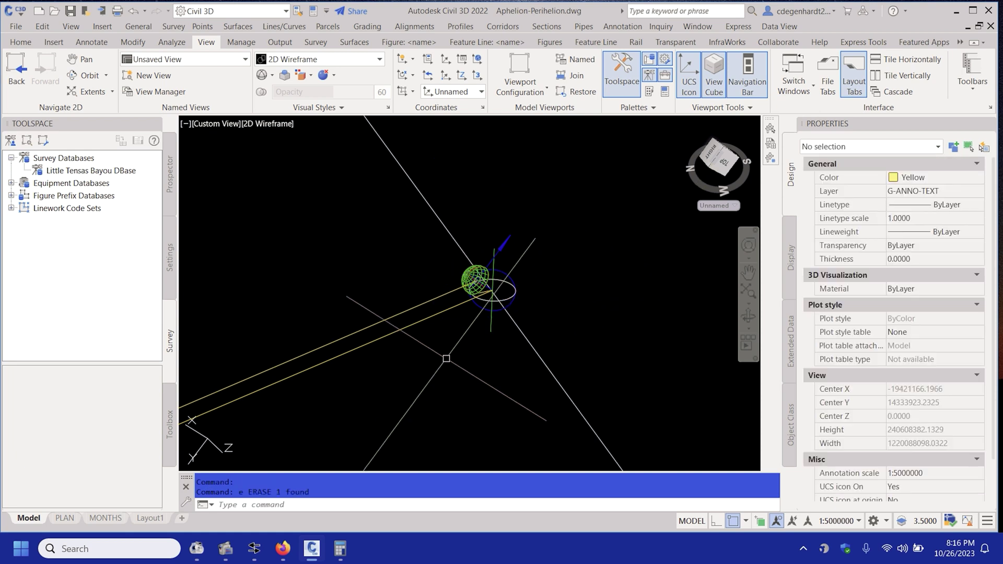
pyautogui.press('Escape')
pyautogui.click(86, 75)
pyautogui.moveTo(484, 381); pyautogui.dragTo(436, 280)
# - Redefine the UCS so its Z axis runs along the green axis line
pyautogui.press('Escape')
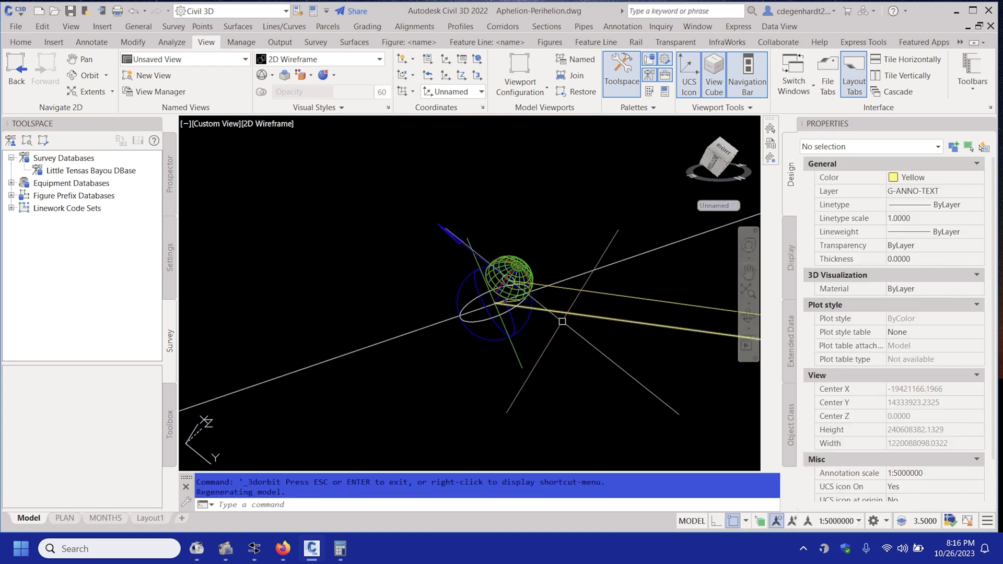
pyautogui.click(474, 59)
pyautogui.click(461, 75)
pyautogui.click(523, 368)
pyautogui.scroll(2, 509, 285)
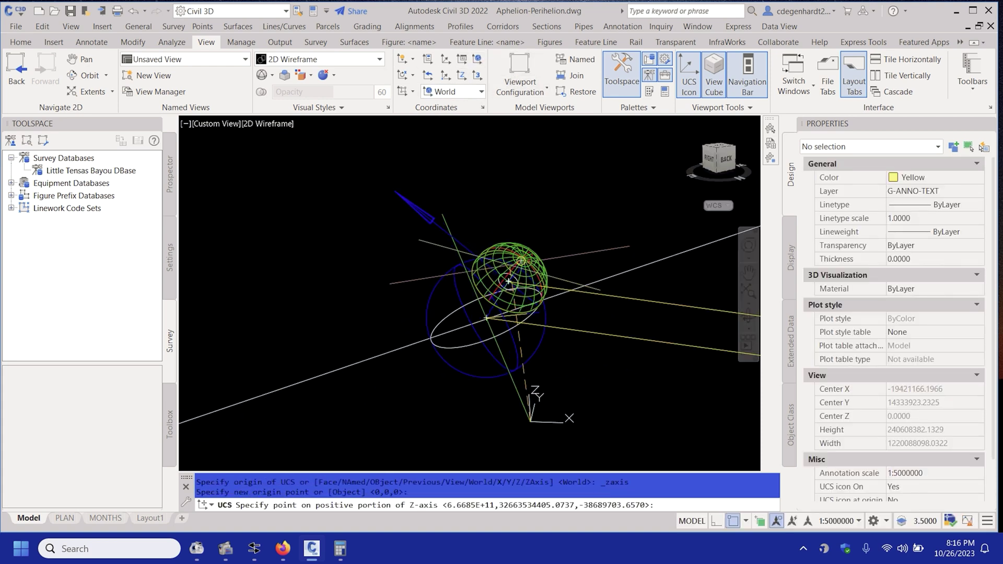
pyautogui.click(444, 213)
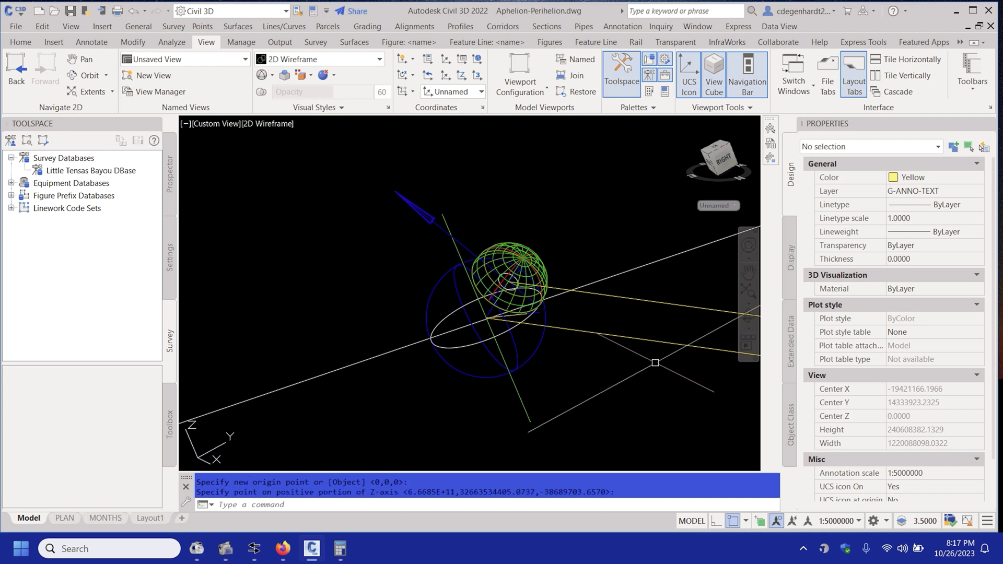
# - Start rotating the Earth sphere and blue arrow about the ellipse centre
pyautogui.write('ro')
pyautogui.press('Return')
pyautogui.click(469, 360)
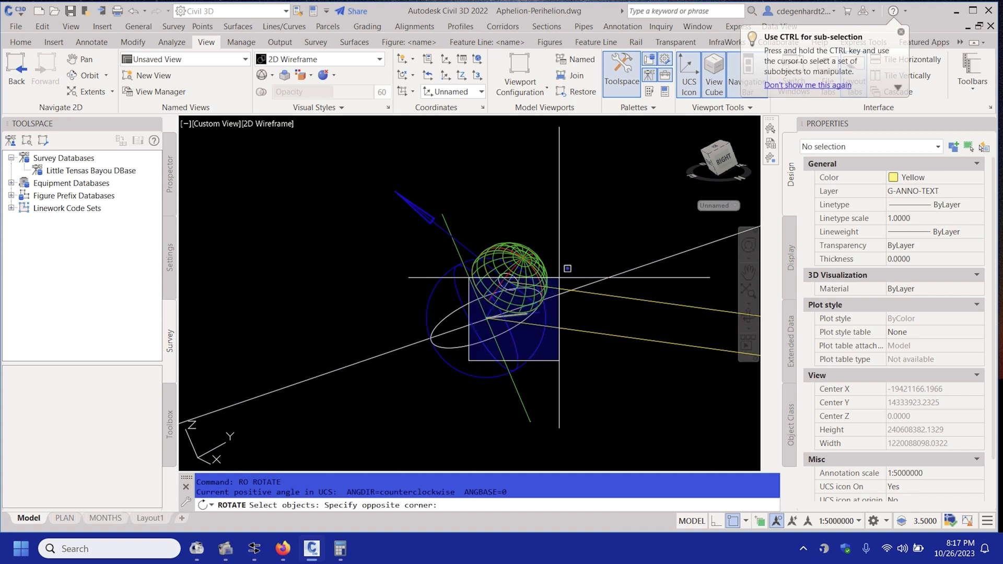
pyautogui.click(569, 187)
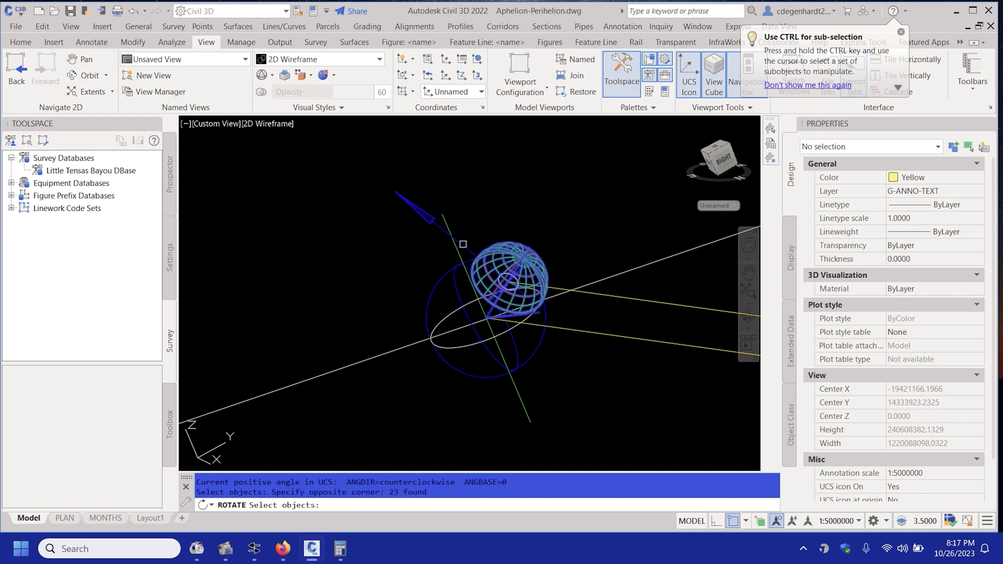
pyautogui.click(423, 216)
pyautogui.click(435, 241)
pyautogui.click(411, 189)
pyautogui.press('Return')
pyautogui.click(486, 317)
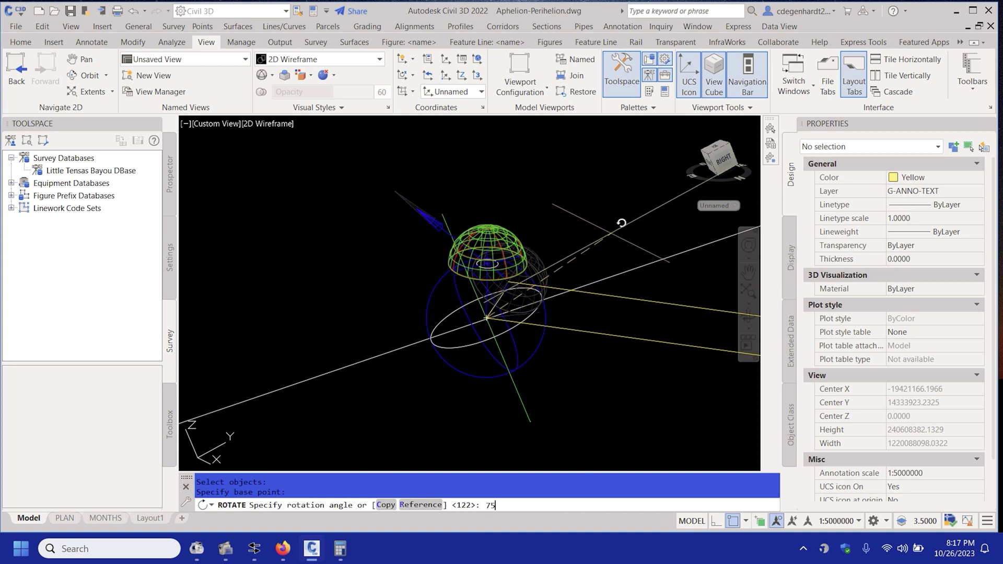
pyautogui.press('Escape')
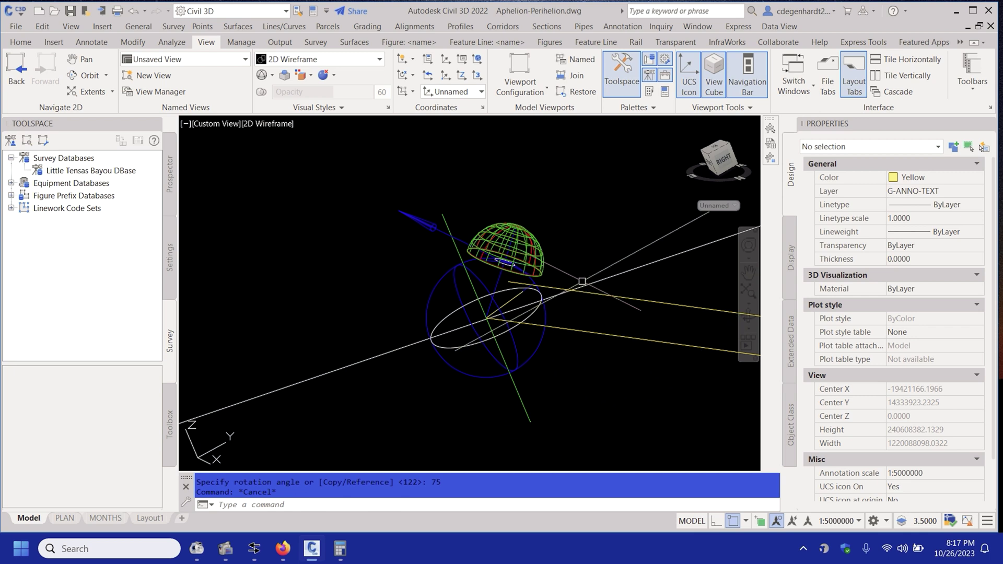
pyautogui.click(586, 288)
pyautogui.click(508, 282)
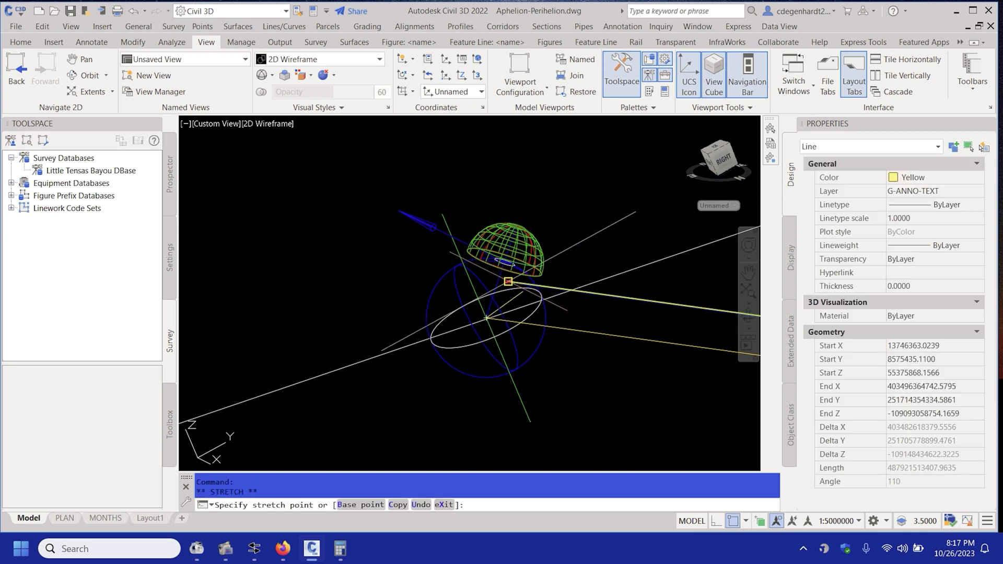
pyautogui.scroll(5, 508, 281)
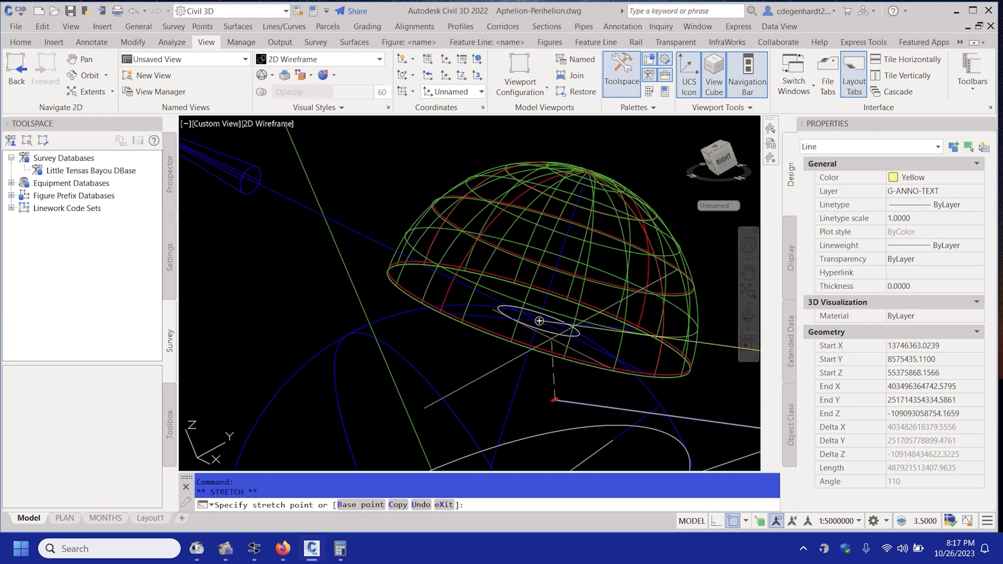
pyautogui.press('Escape')
pyautogui.press('Escape')
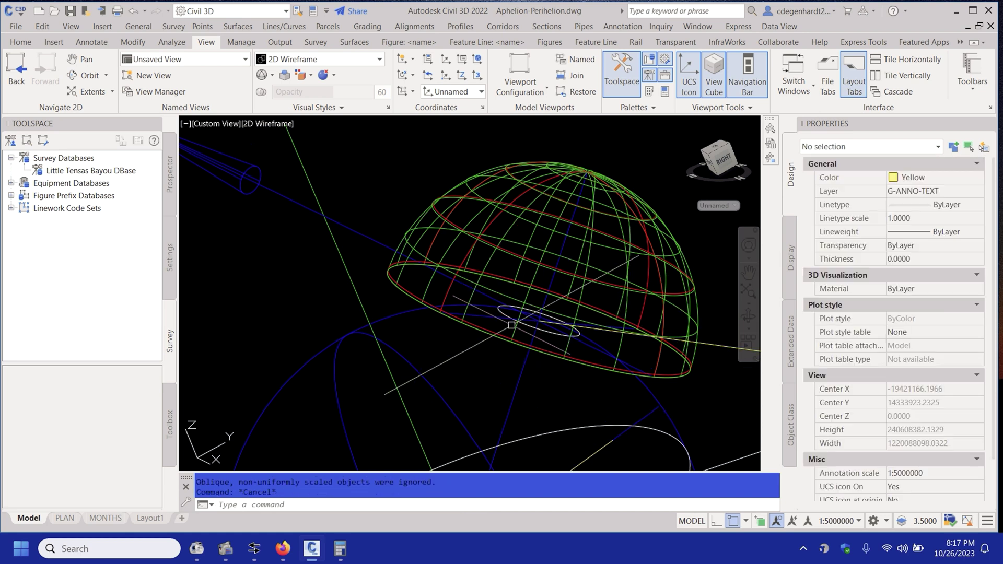
pyautogui.scroll(-4, 458, 206)
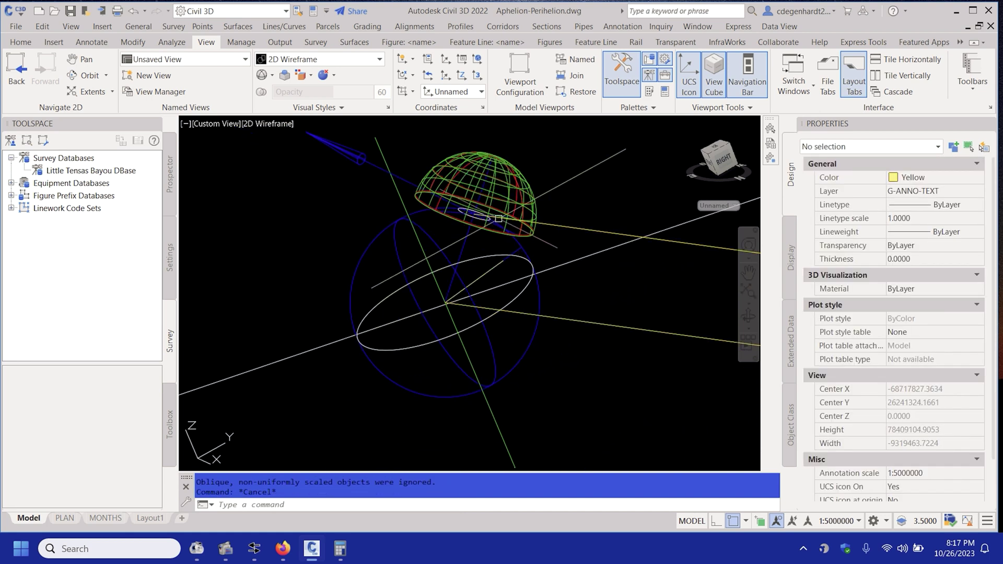
pyautogui.click(86, 76)
pyautogui.moveTo(554, 293); pyautogui.dragTo(506, 291)
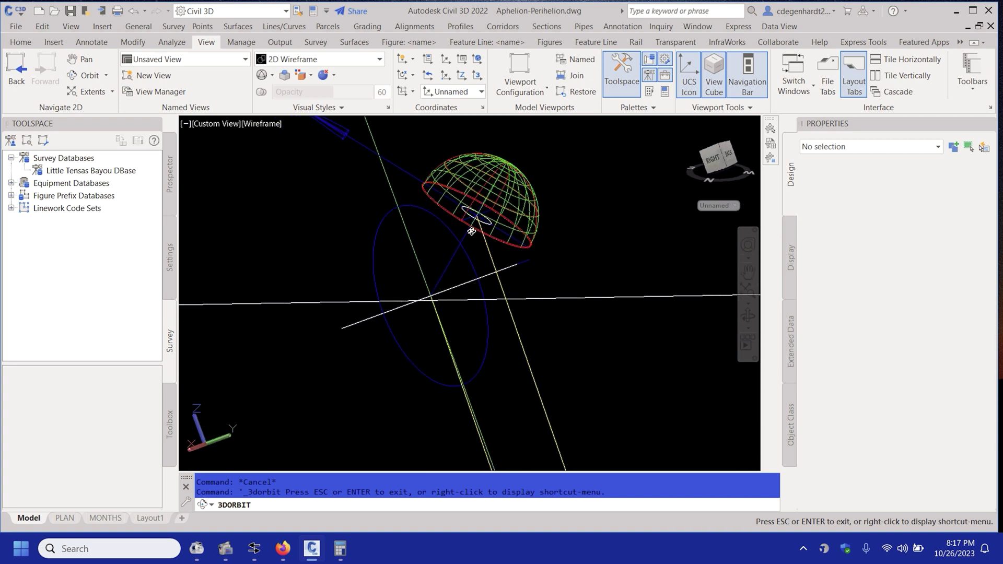
pyautogui.scroll(3, 492, 229)
pyautogui.moveTo(492, 228)
pyautogui.mouseDown()
pyautogui.moveTo(512, 260)
pyautogui.moveTo(517, 253)
pyautogui.moveTo(490, 268)
pyautogui.moveTo(377, 193)
pyautogui.mouseUp()
# - Switch to the Realistic visual style and orbit around the shaded spheres
pyautogui.press('Escape')
pyautogui.click(312, 59)
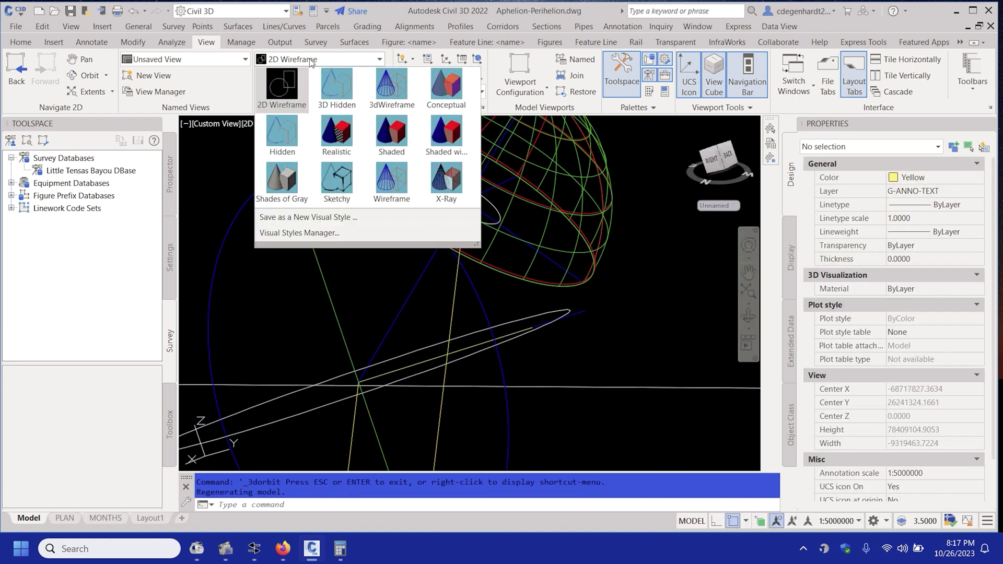
pyautogui.click(338, 149)
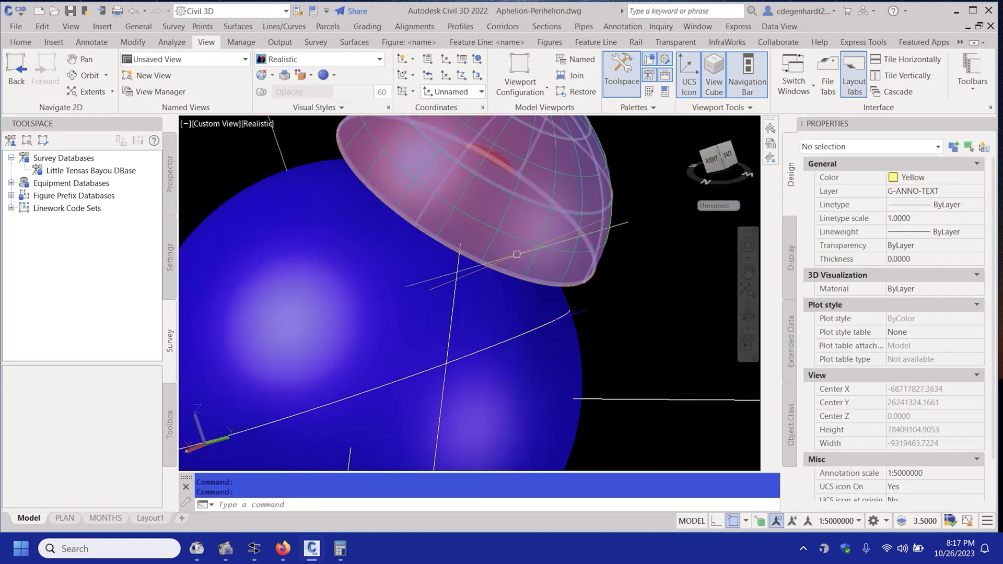
pyautogui.click(88, 76)
pyautogui.moveTo(399, 253)
pyautogui.mouseDown()
pyautogui.moveTo(423, 265)
pyautogui.moveTo(519, 267)
pyautogui.moveTo(434, 281)
pyautogui.mouseUp()
pyautogui.scroll(-8, 433, 281)
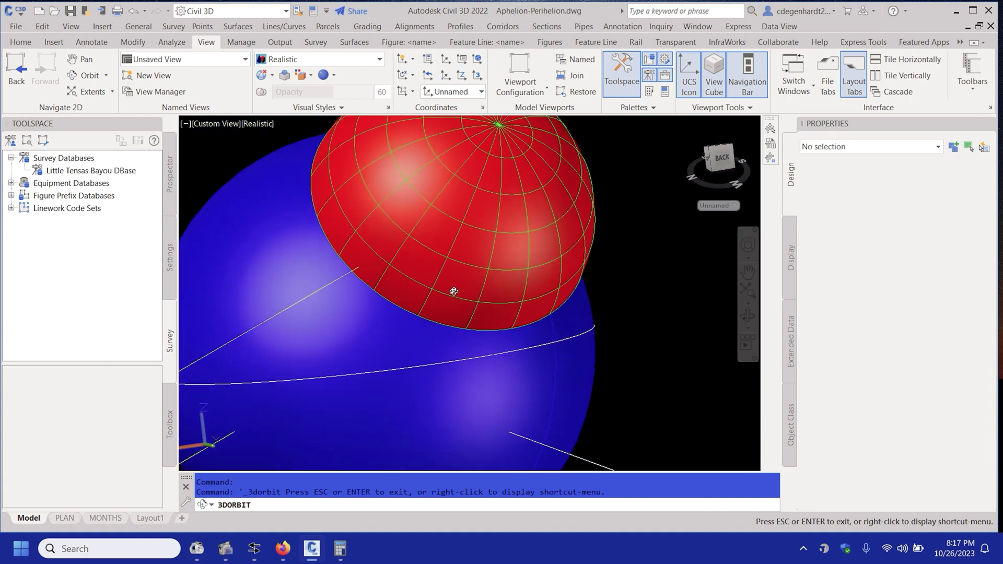
pyautogui.moveTo(468, 352)
pyautogui.mouseDown()
pyautogui.moveTo(450, 349)
pyautogui.moveTo(473, 356)
pyautogui.moveTo(448, 358)
pyautogui.moveTo(459, 354)
pyautogui.mouseUp()
pyautogui.scroll(-2, 543, 279)
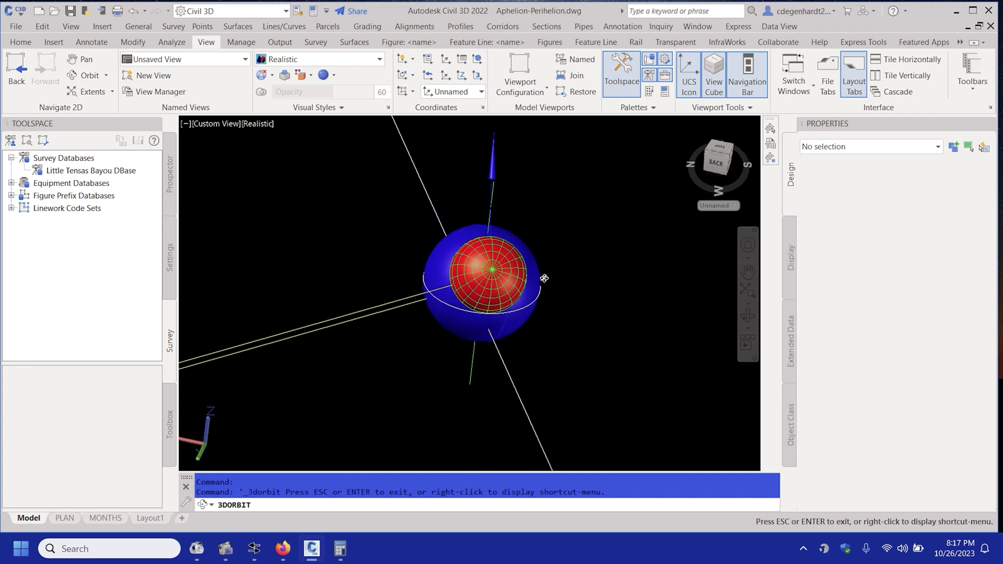
pyautogui.moveTo(489, 309); pyautogui.dragTo(442, 385)
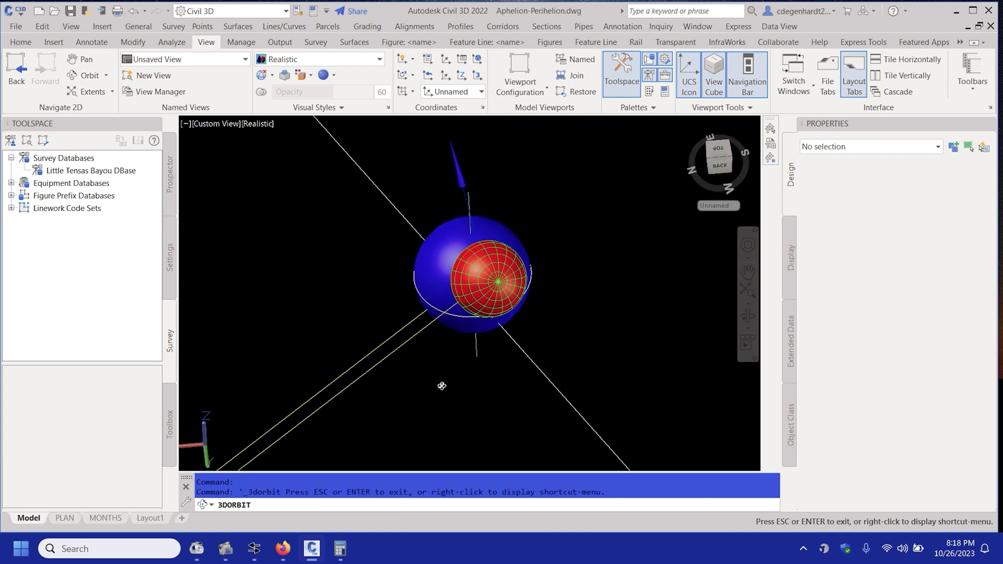
# - Bring up the unit converter, then Firefox's Manhattan sunrise/sunset table
pyautogui.click(256, 550)
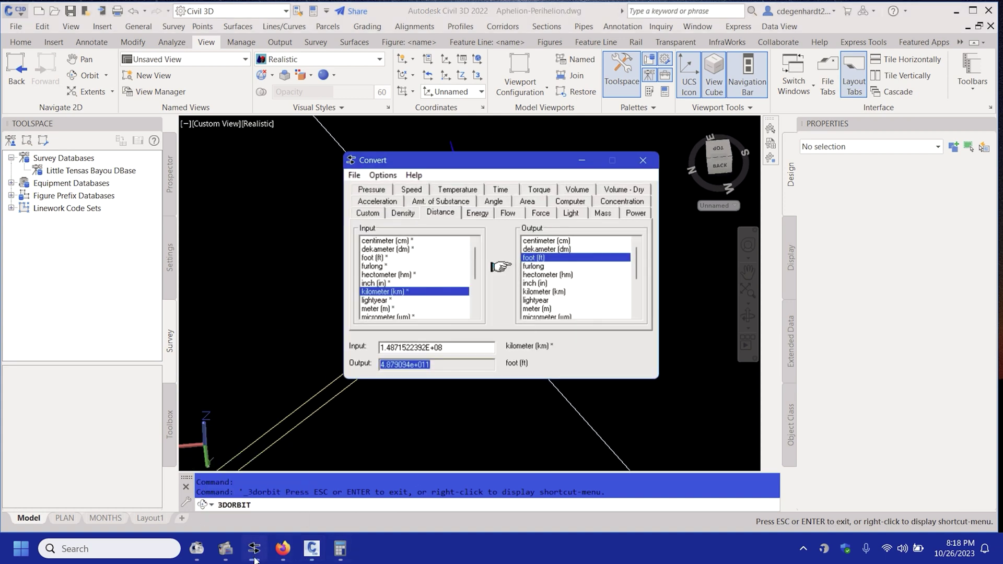
pyautogui.moveTo(279, 554)
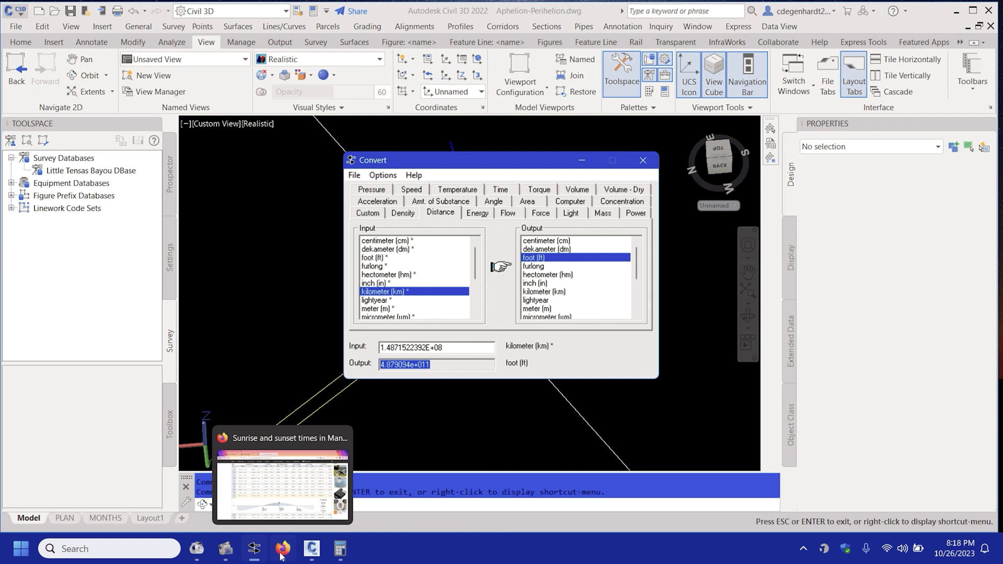
pyautogui.click(289, 556)
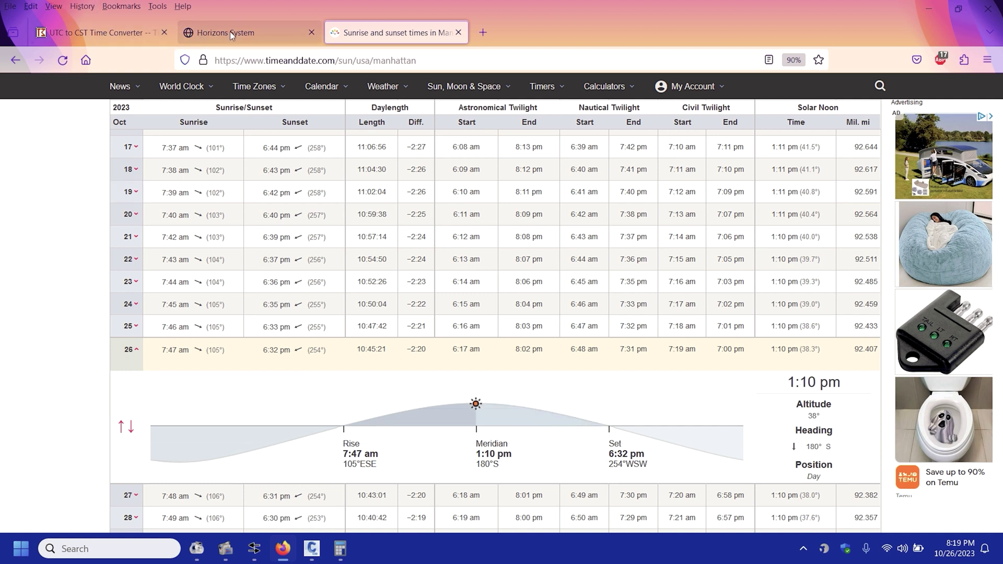
# - After reading the Oct 26 sunset at 254° WSW, return to Civil 3D
pyautogui.click(284, 549)
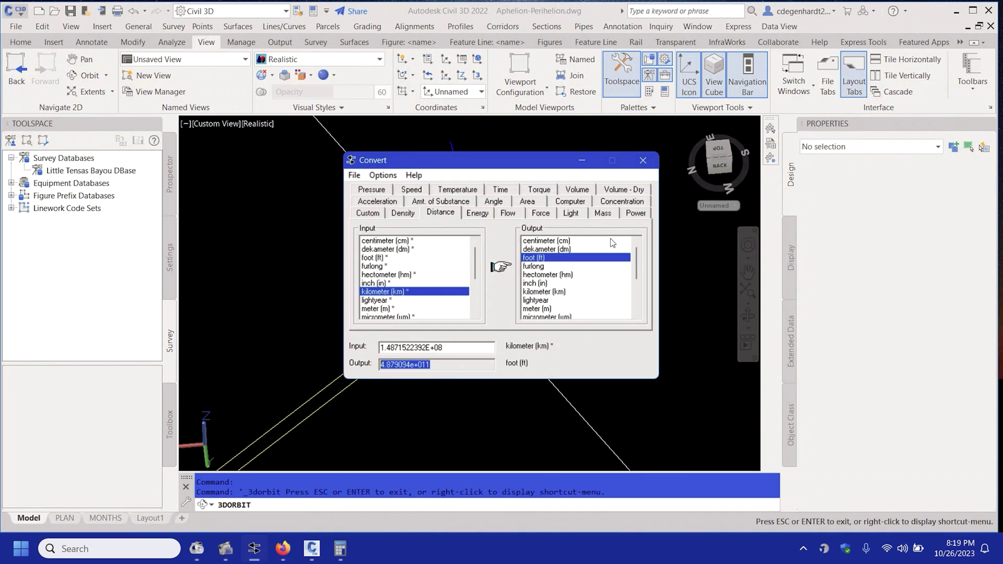
# - Minimize the unit converter and orbit to inspect the blue sphere and red globe
pyautogui.click(583, 161)
pyautogui.moveTo(493, 332); pyautogui.dragTo(466, 318)
pyautogui.scroll(2, 467, 317)
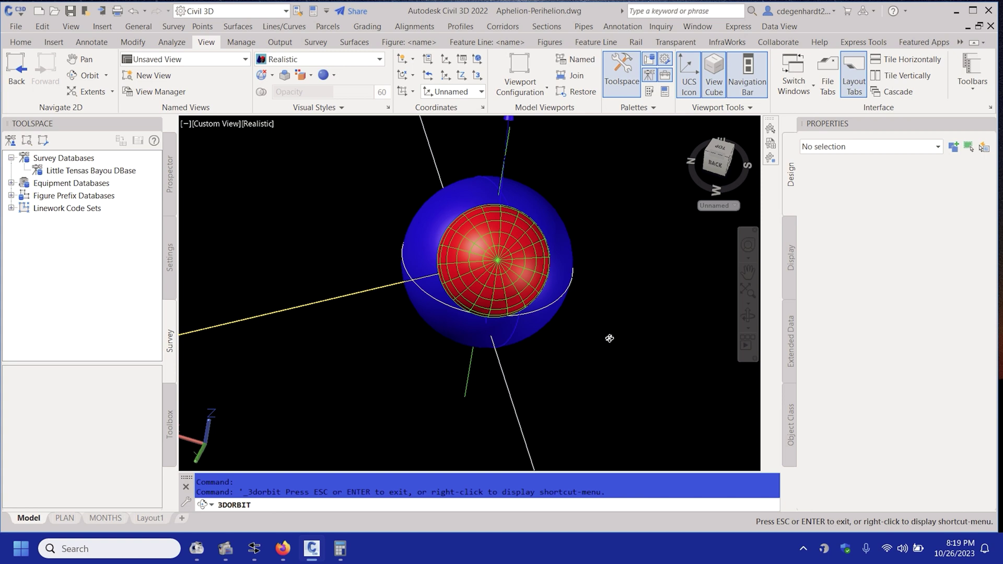
pyautogui.moveTo(582, 332); pyautogui.dragTo(600, 348)
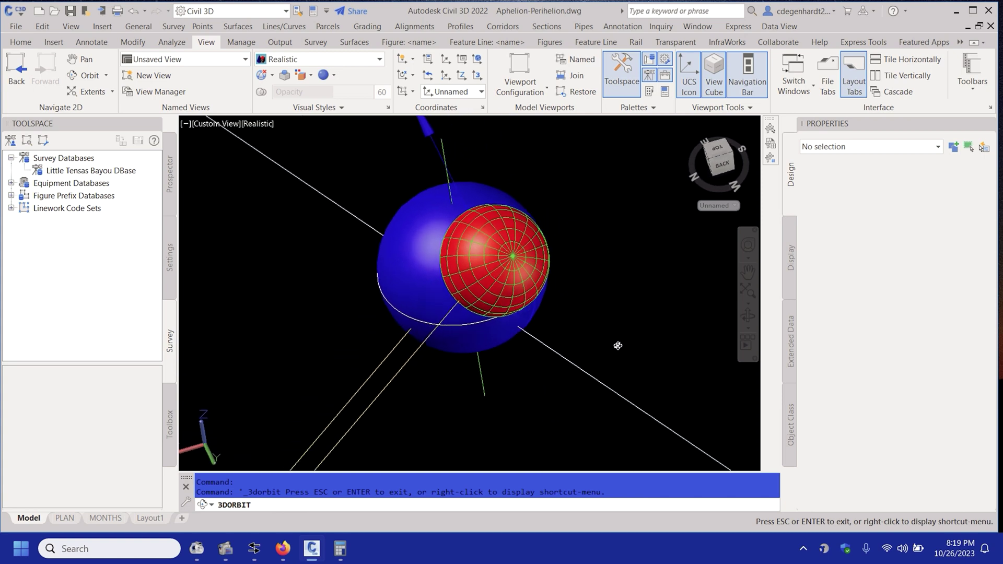
pyautogui.press('Escape')
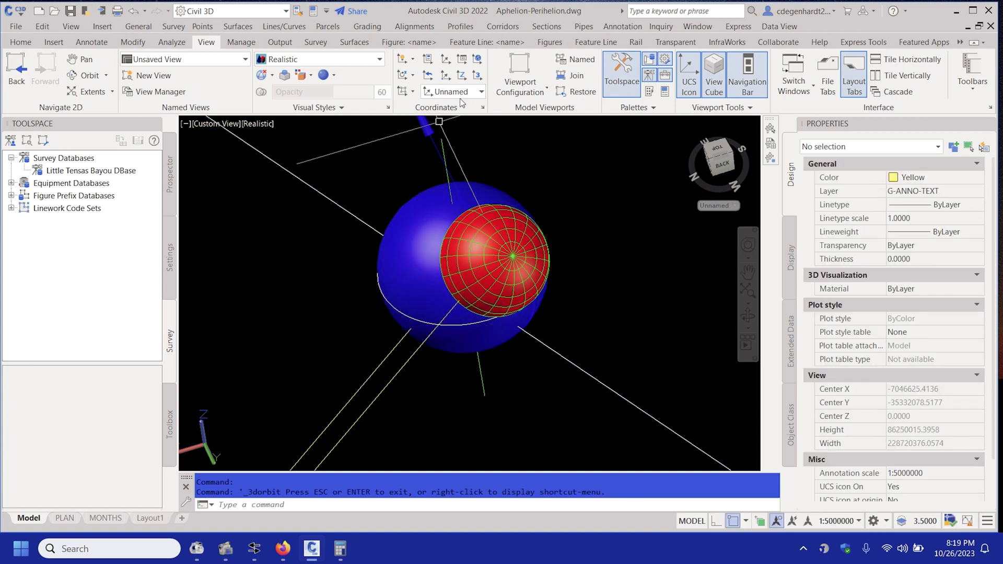
# - Reset the coordinate system to World and switch the visual style back to 2D Wireframe
pyautogui.click(477, 58)
pyautogui.click(300, 62)
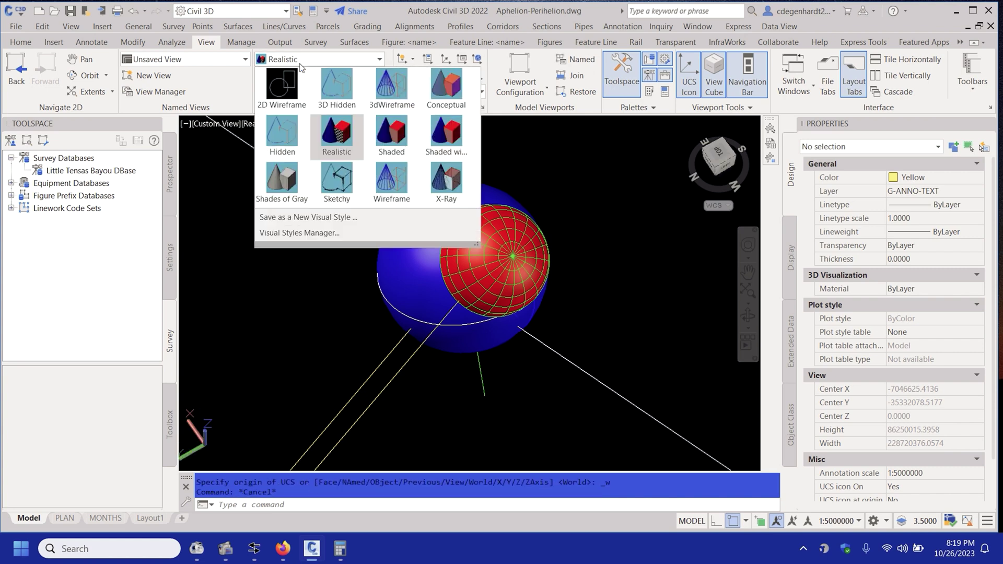
pyautogui.press('Escape')
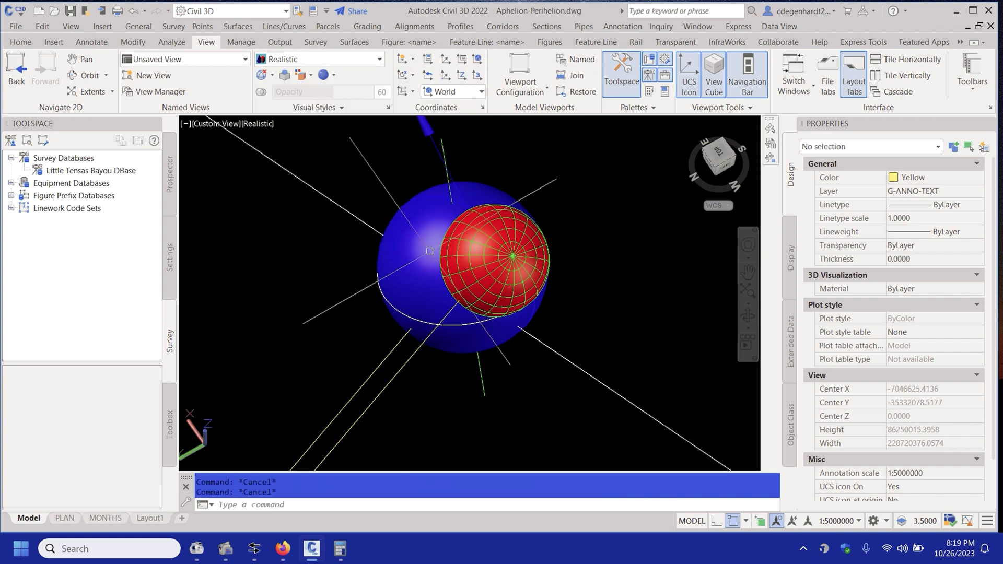
pyautogui.click(306, 60)
pyautogui.click(282, 93)
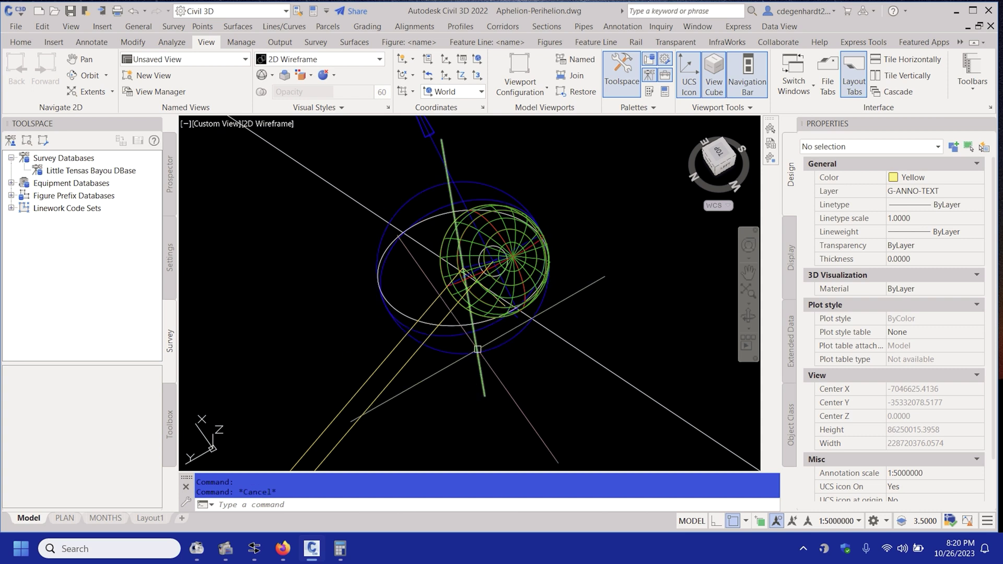
# - Orbit the wireframe and re-stretch the shared endpoint of the yellow lines at the sphere
pyautogui.keyDown('shift'); pyautogui.moveTo(444, 282); pyautogui.dragTo(397, 245, button='middle'); pyautogui.keyUp('shift')
pyautogui.click(433, 221)
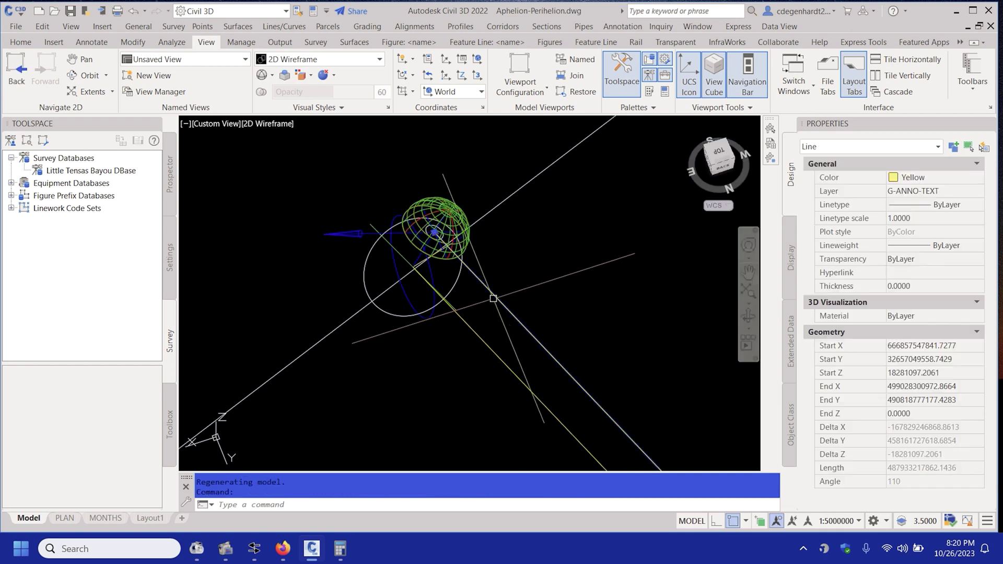
pyautogui.scroll(2, 433, 222)
pyautogui.scroll(-2, 433, 221)
pyautogui.click(423, 200)
pyautogui.click(593, 296)
pyautogui.press('Escape')
pyautogui.click(593, 297)
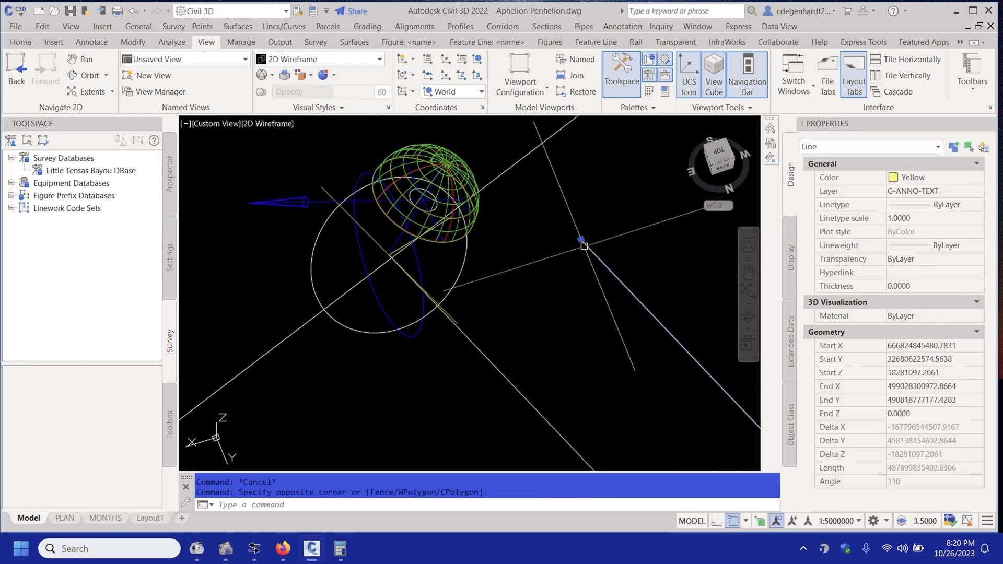
pyautogui.click(423, 199)
pyautogui.scroll(5, 418, 204)
pyautogui.press('Escape')
pyautogui.scroll(-6, 397, 173)
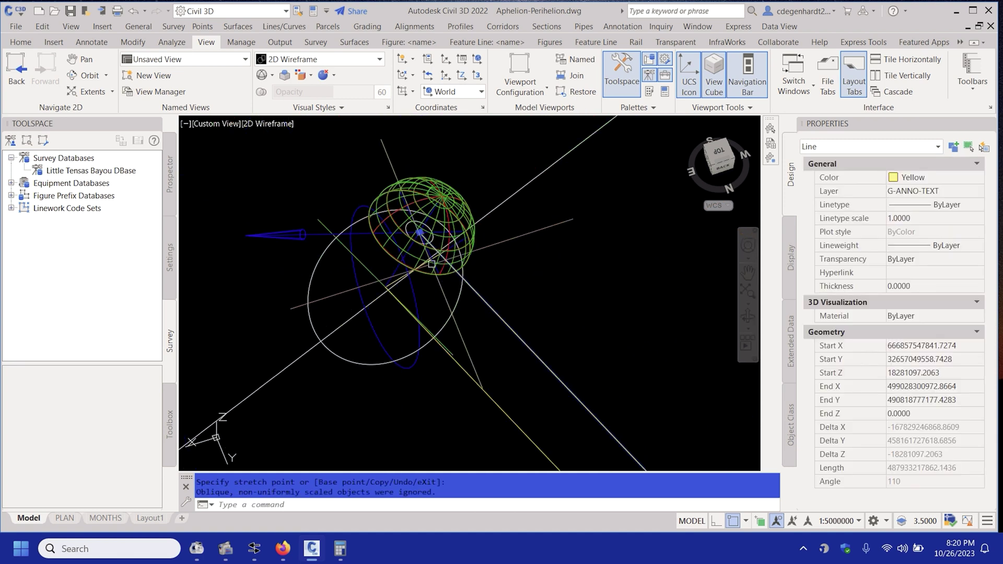
# - Orbit to a tilted view of the sphere and ellipse, then begin a three-point UCS
pyautogui.click(84, 75)
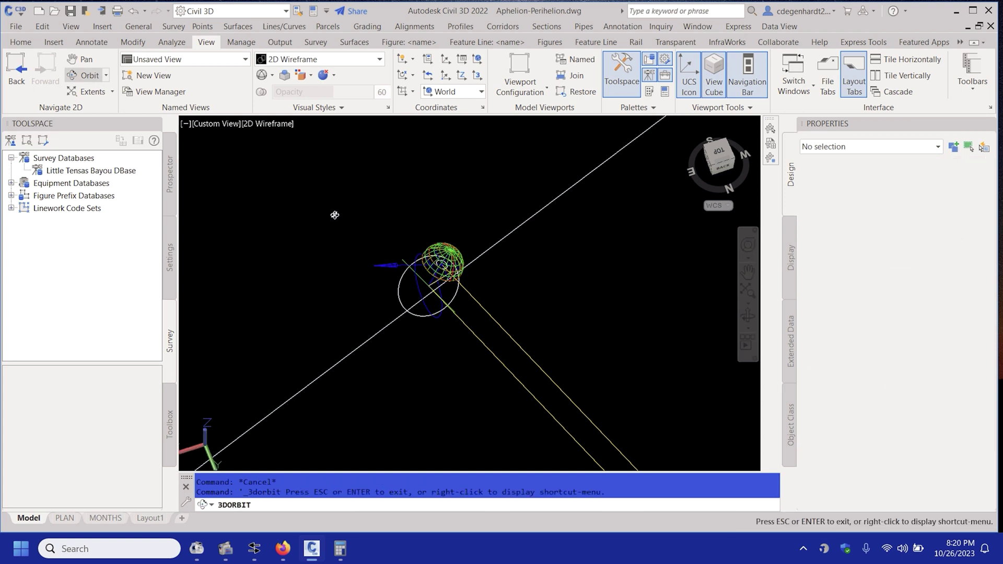
pyautogui.moveTo(425, 294)
pyautogui.mouseDown()
pyautogui.moveTo(432, 340)
pyautogui.moveTo(401, 314)
pyautogui.moveTo(444, 293)
pyautogui.mouseUp()
pyautogui.scroll(5, 476, 281)
pyautogui.press('Escape')
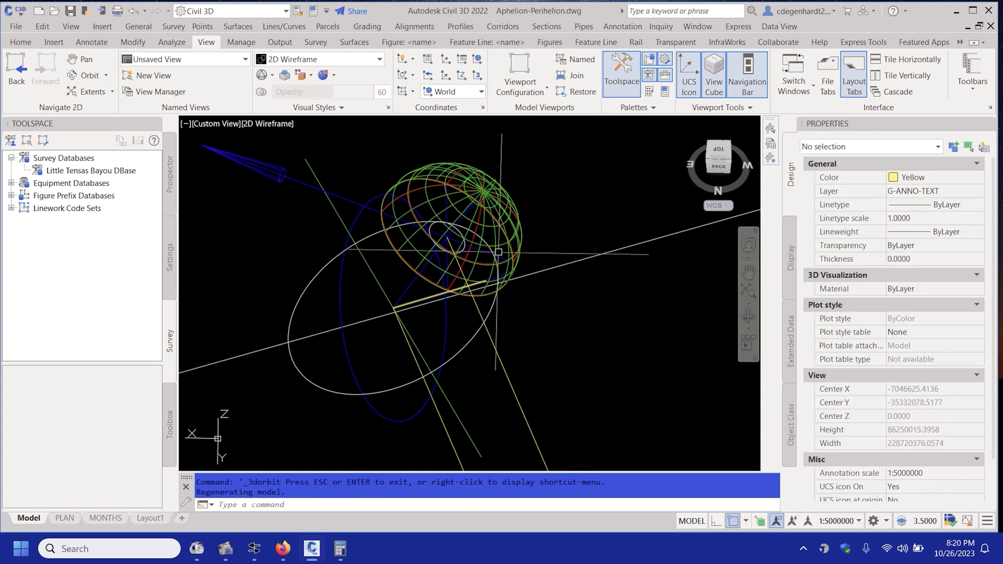
pyautogui.click(477, 59)
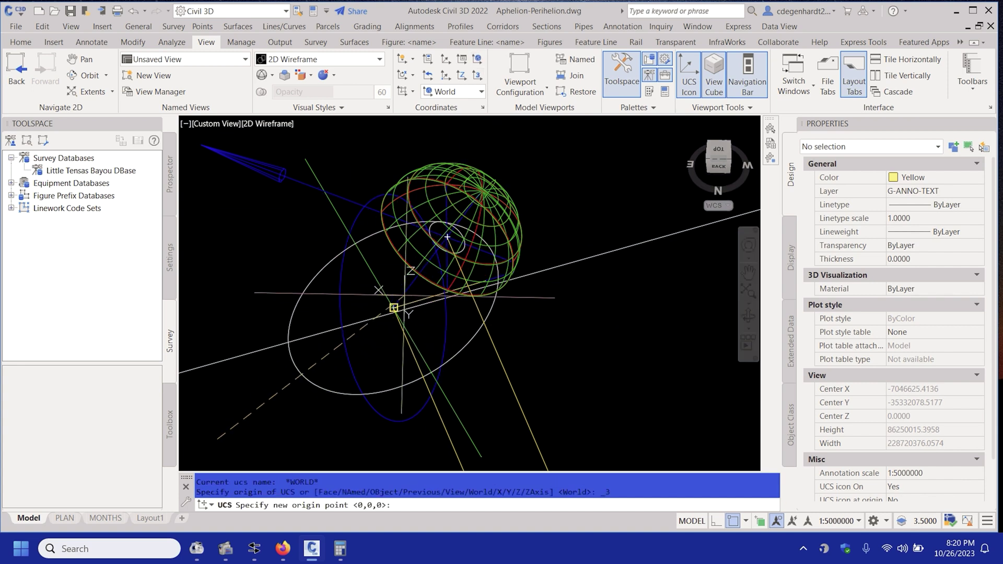
# - Define the UCS by origin, X-axis point, and a nearest-snapped Y-direction point on a line
pyautogui.click(393, 309)
pyautogui.scroll(2, 408, 300)
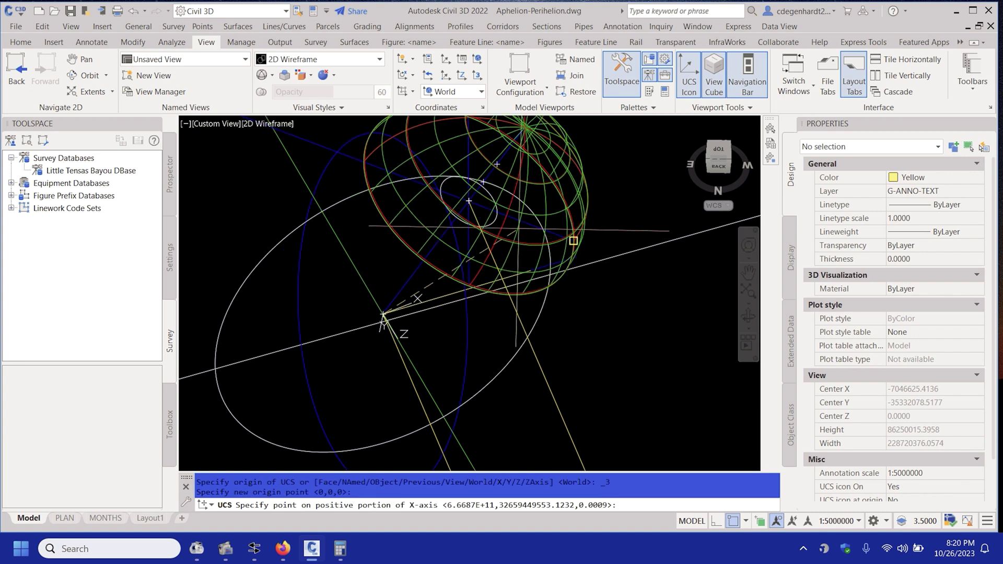
pyautogui.click(469, 201)
pyautogui.scroll(-2, 478, 210)
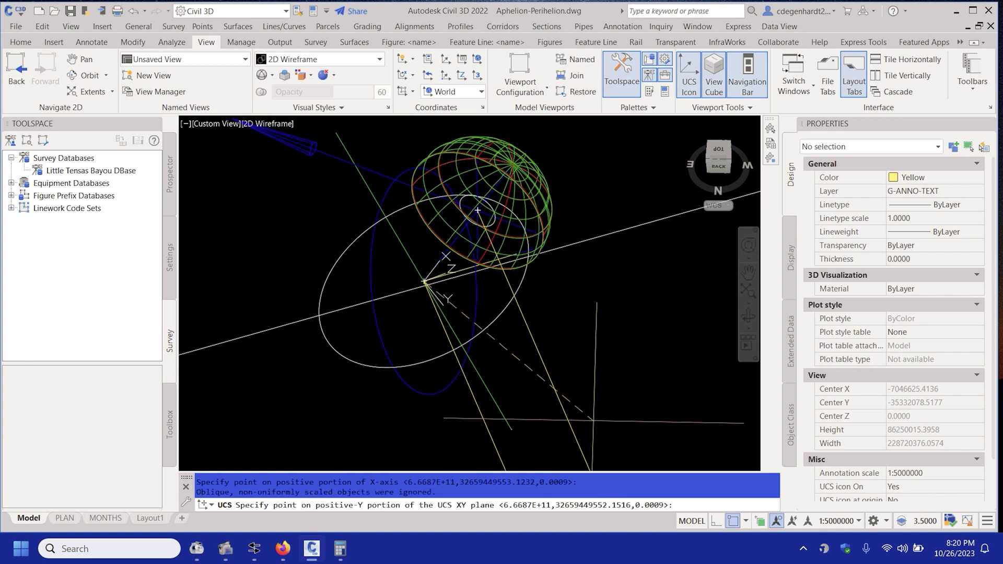
pyautogui.write('nea')
pyautogui.press('Return')
pyautogui.click(557, 397)
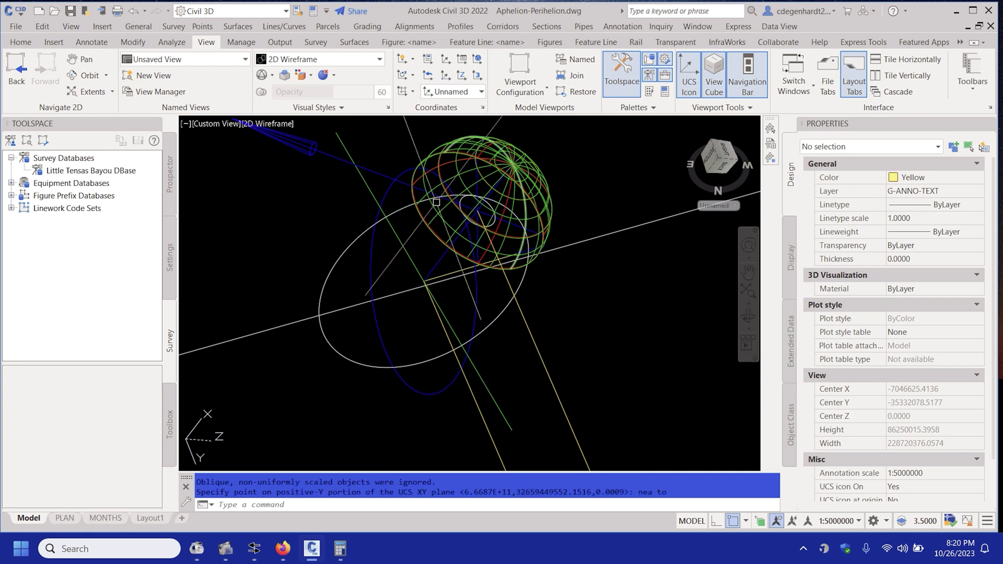
pyautogui.press('Escape')
# - Add a 93.11° angular dimension between the two Sun lines from the sphere using DIM
pyautogui.write('dim')
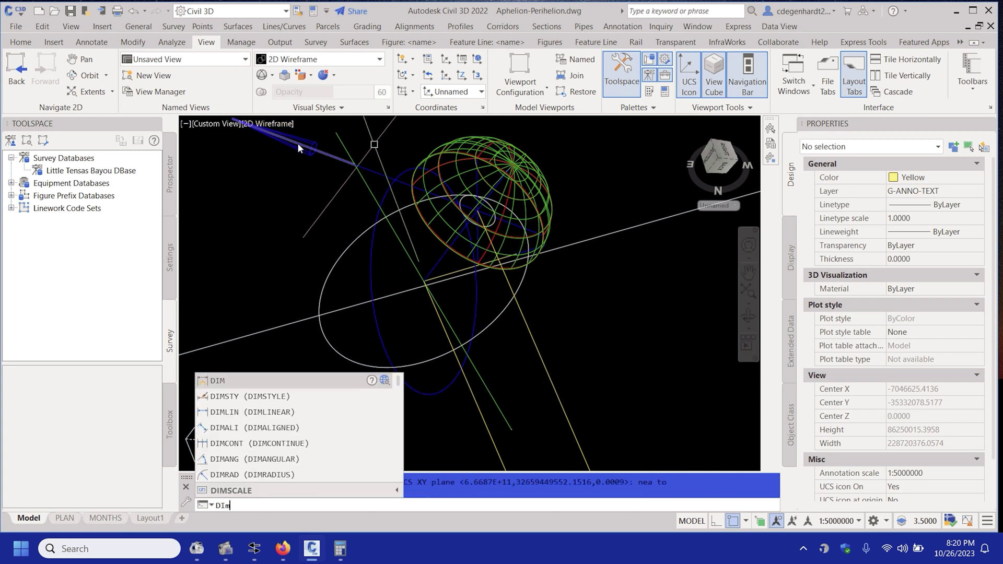
pyautogui.press('Return')
pyautogui.write('A')
pyautogui.press('Return')
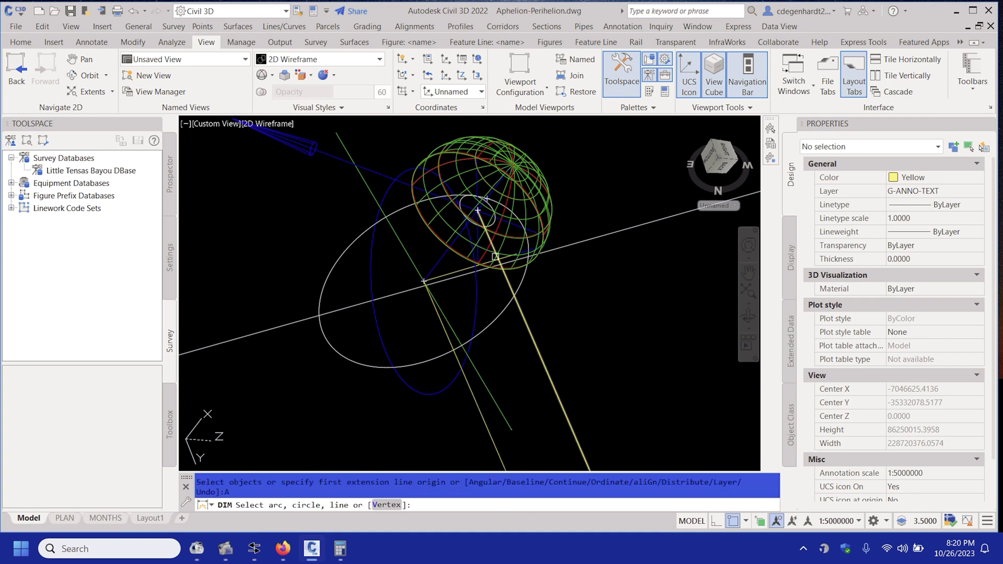
pyautogui.click(437, 263)
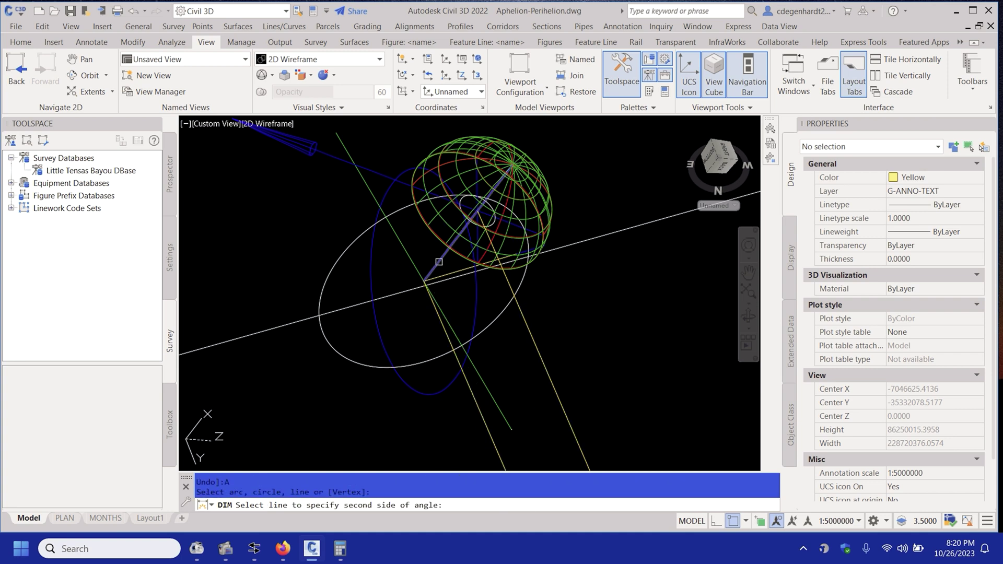
pyautogui.click(476, 213)
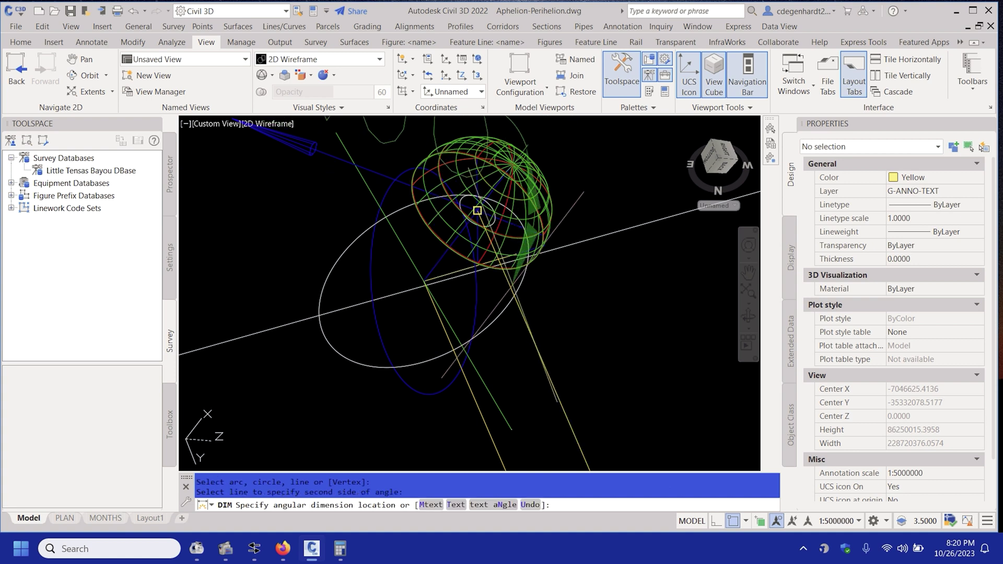
pyautogui.scroll(-4, 426, 280)
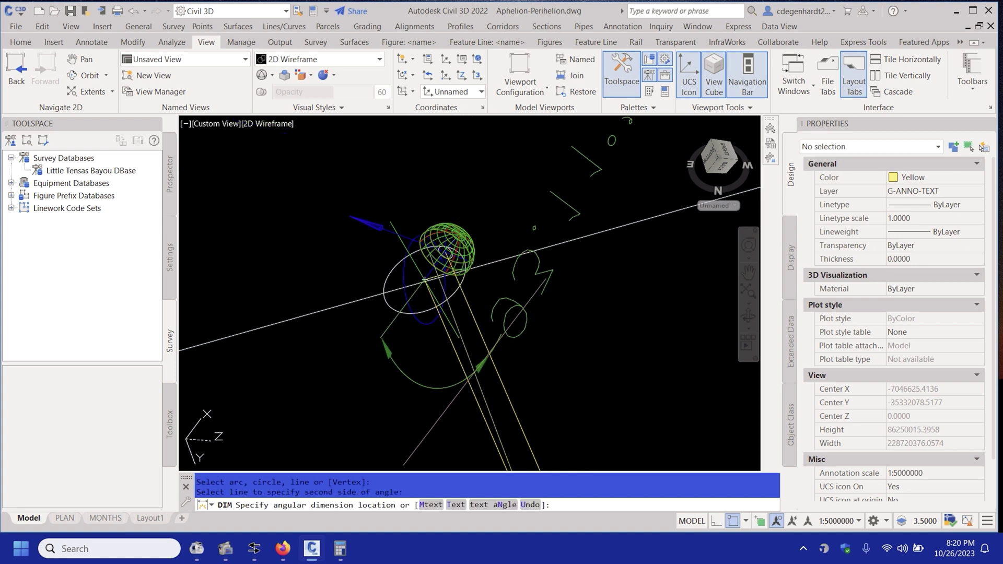
pyautogui.click(425, 279)
pyautogui.press('Escape')
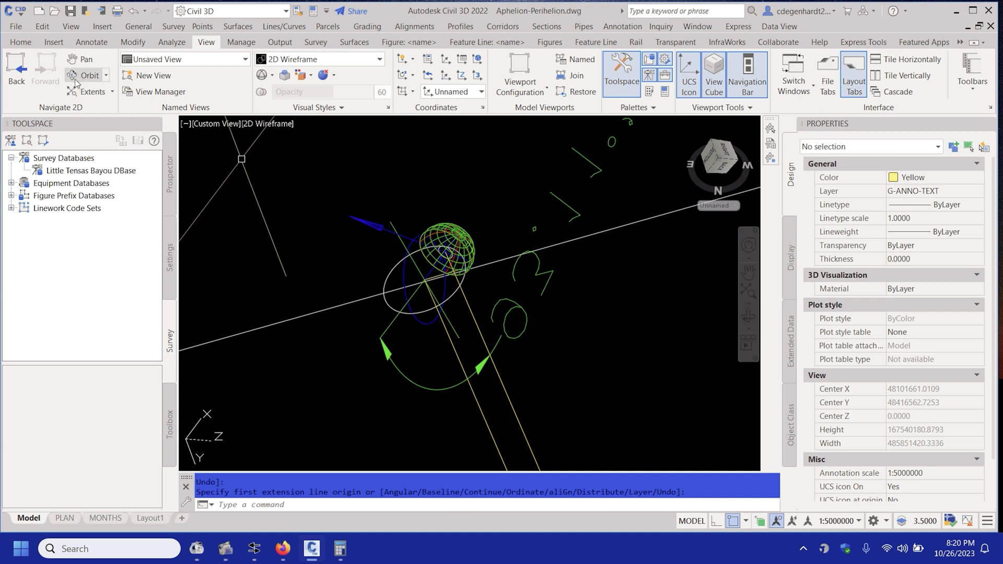
# - Orbit the view so the 93.11° dimension reads upright, seen from above
pyautogui.click(78, 82)
pyautogui.moveTo(555, 262); pyautogui.dragTo(441, 245)
pyautogui.moveTo(493, 336); pyautogui.dragTo(502, 357)
pyautogui.moveTo(449, 301); pyautogui.dragTo(459, 256)
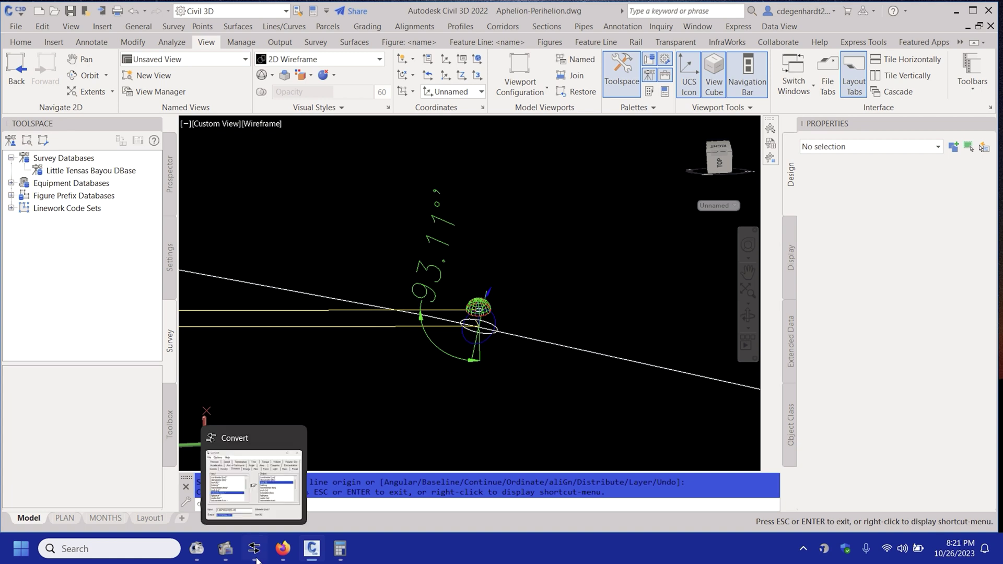
# - Compute 93.11 − 90 = 3.11 in Calculator, then close it
pyautogui.click(341, 549)
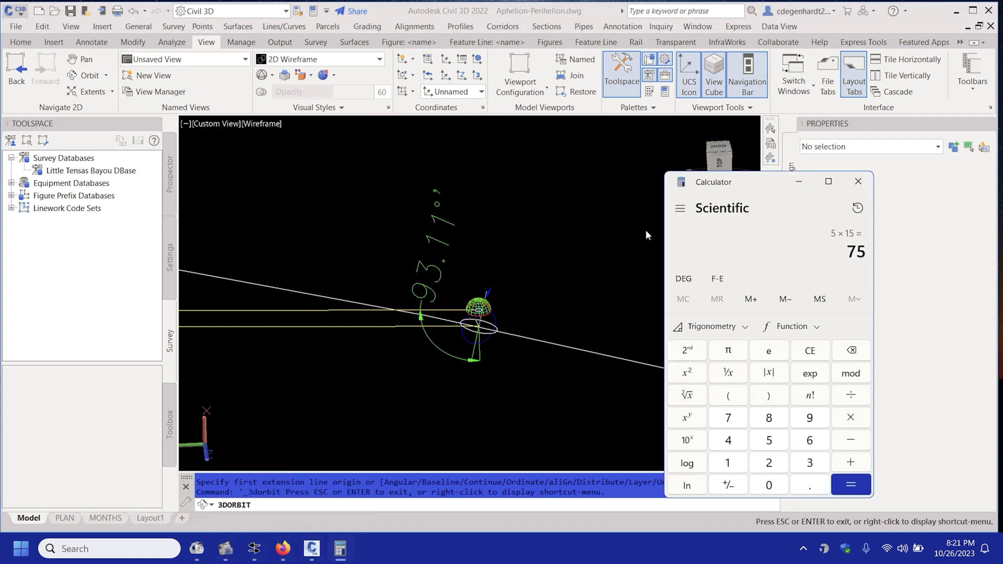
pyautogui.click(800, 355)
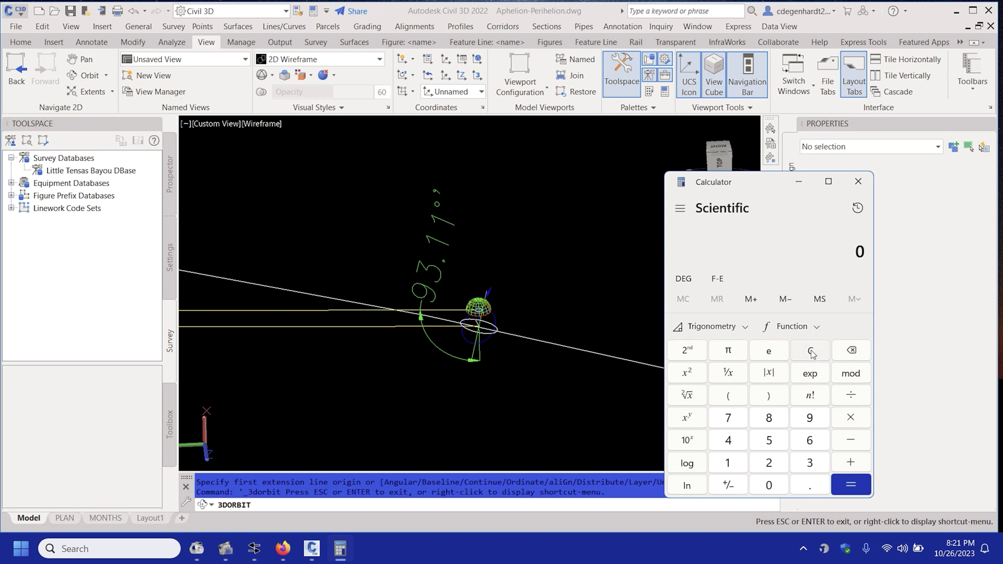
pyautogui.click(813, 424)
pyautogui.click(811, 462)
pyautogui.click(813, 486)
pyautogui.click(739, 470)
pyautogui.click(727, 463)
pyautogui.click(850, 440)
pyautogui.click(810, 418)
pyautogui.click(784, 486)
pyautogui.click(851, 485)
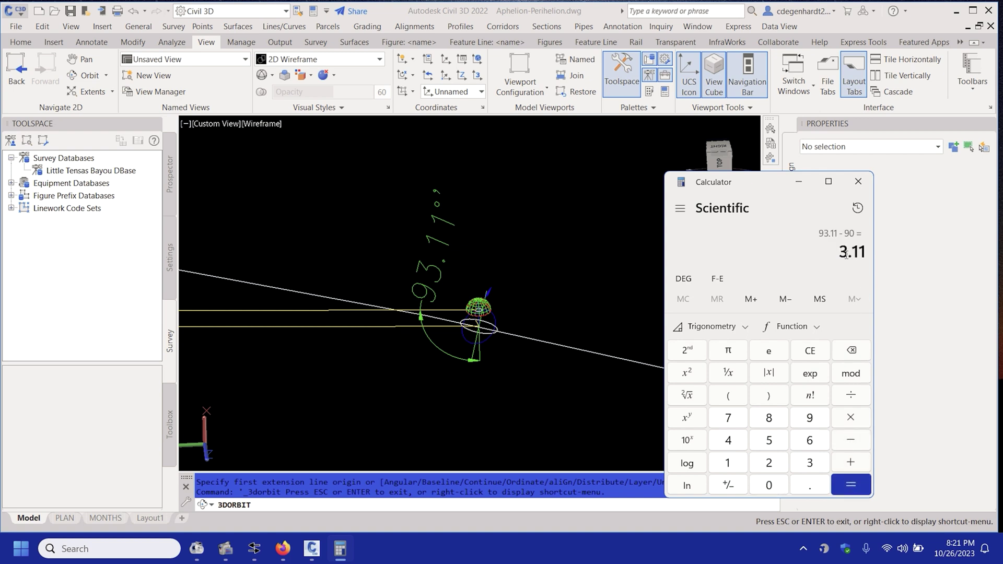
pyautogui.click(859, 184)
pyautogui.press('Escape')
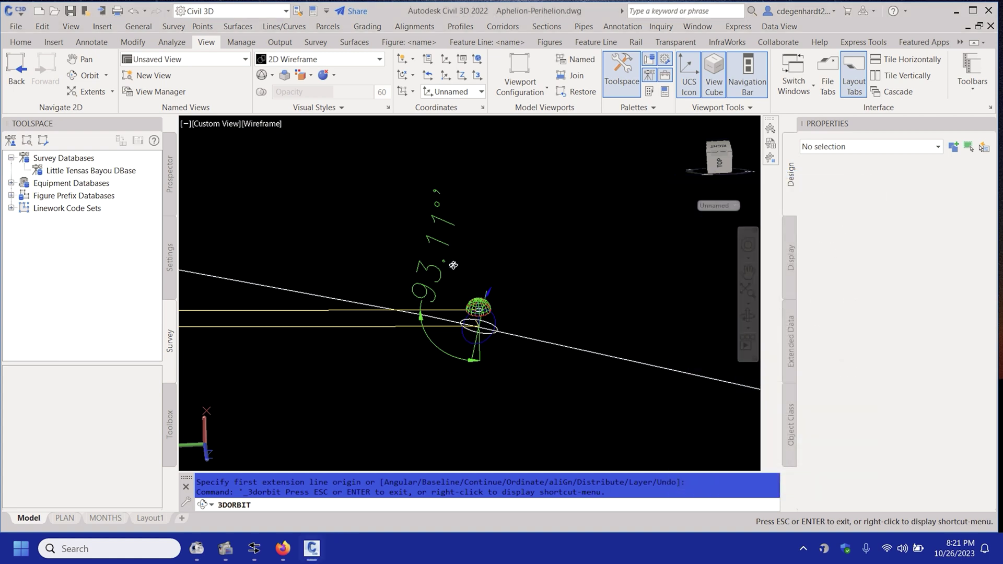
# - Erase the 93.11° angular dimension
pyautogui.click(436, 246)
pyautogui.click(379, 186)
pyautogui.write('e')
pyautogui.press('Return')
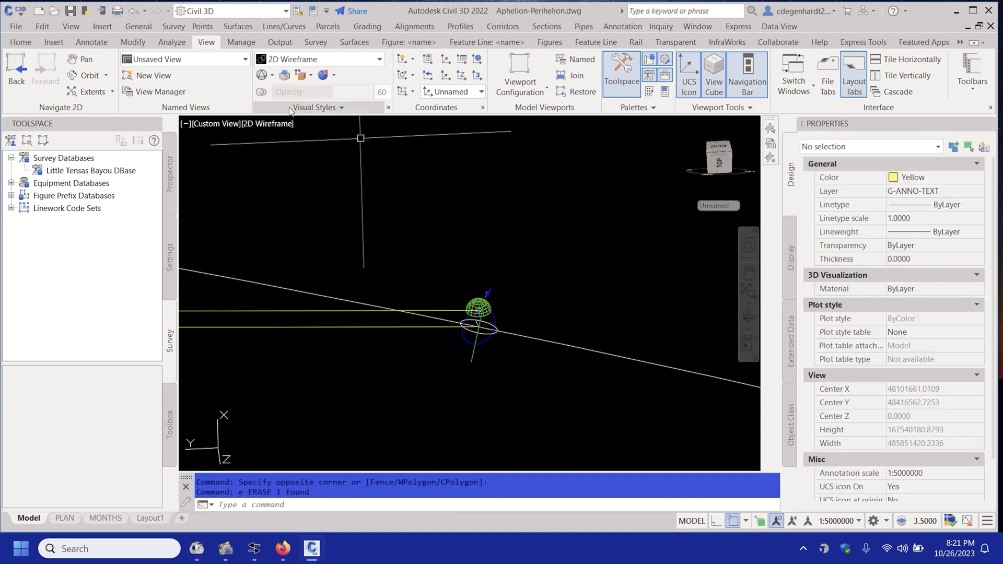
# - Render the model in Realistic style and orbit and zoom onto the shaded globe
pyautogui.click(324, 64)
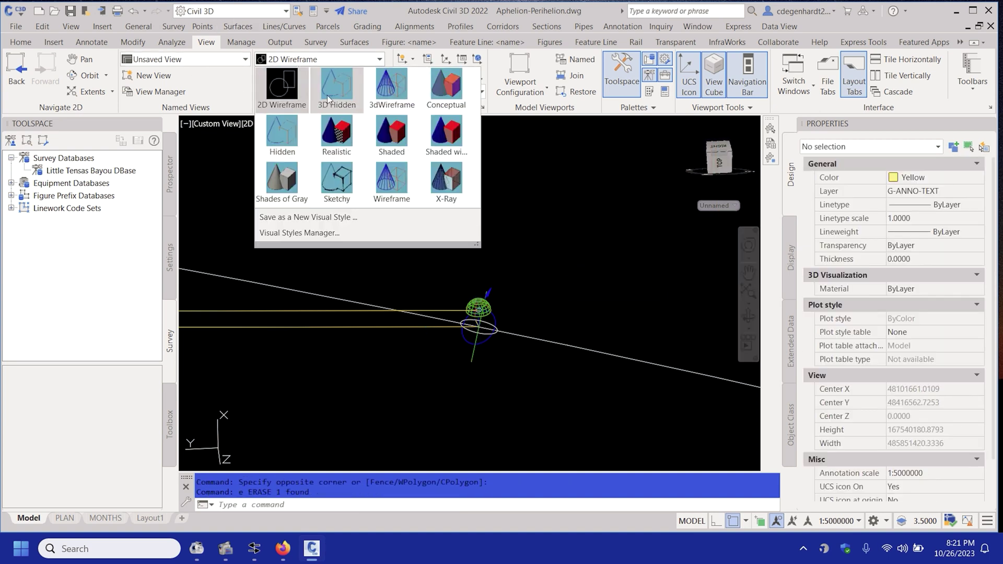
pyautogui.click(338, 137)
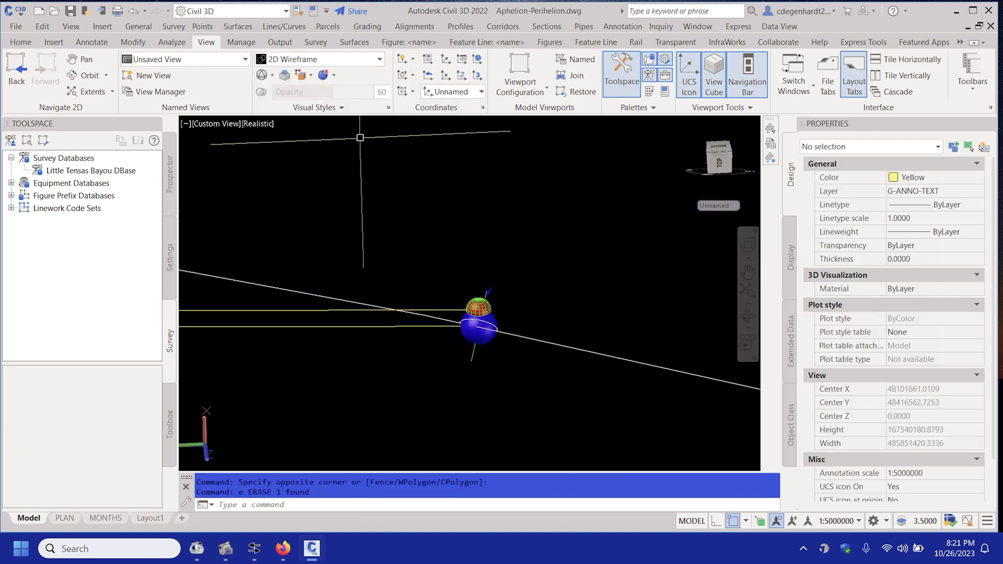
pyautogui.click(88, 76)
pyautogui.moveTo(407, 250); pyautogui.dragTo(491, 326)
pyautogui.scroll(4, 484, 321)
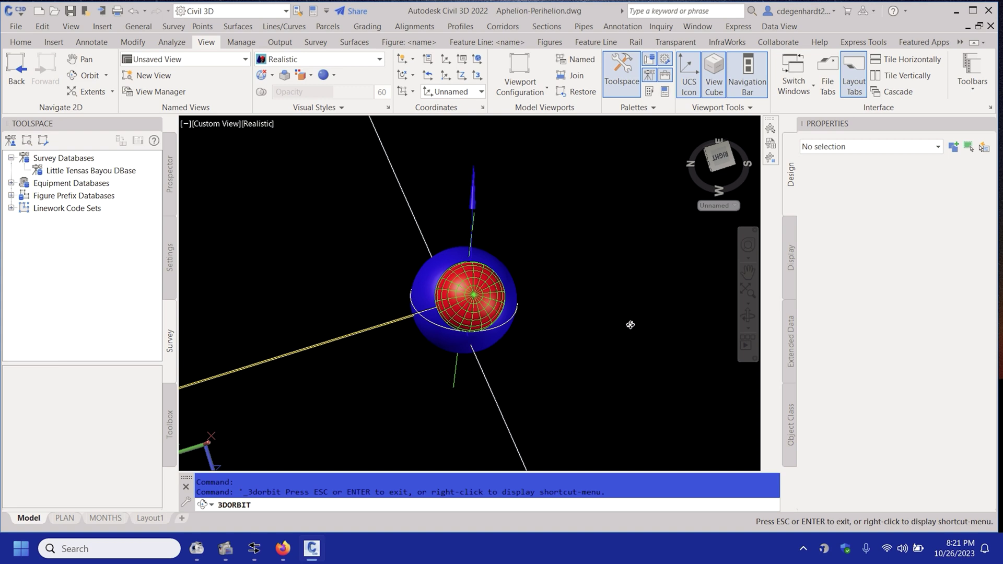
# - Reset the UCS to World and switch the display back to 2D Wireframe
pyautogui.press('Escape')
pyautogui.click(477, 75)
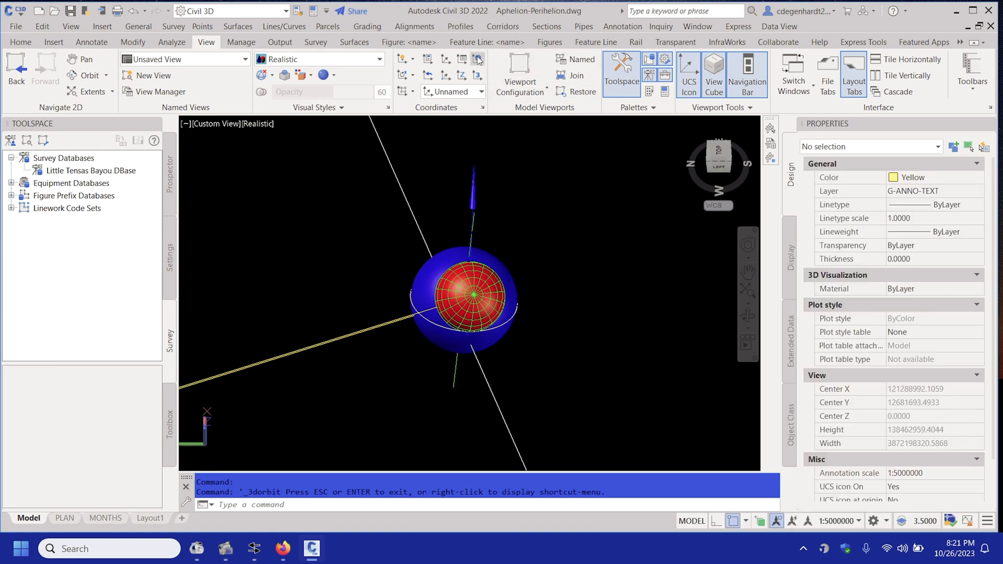
pyautogui.click(325, 61)
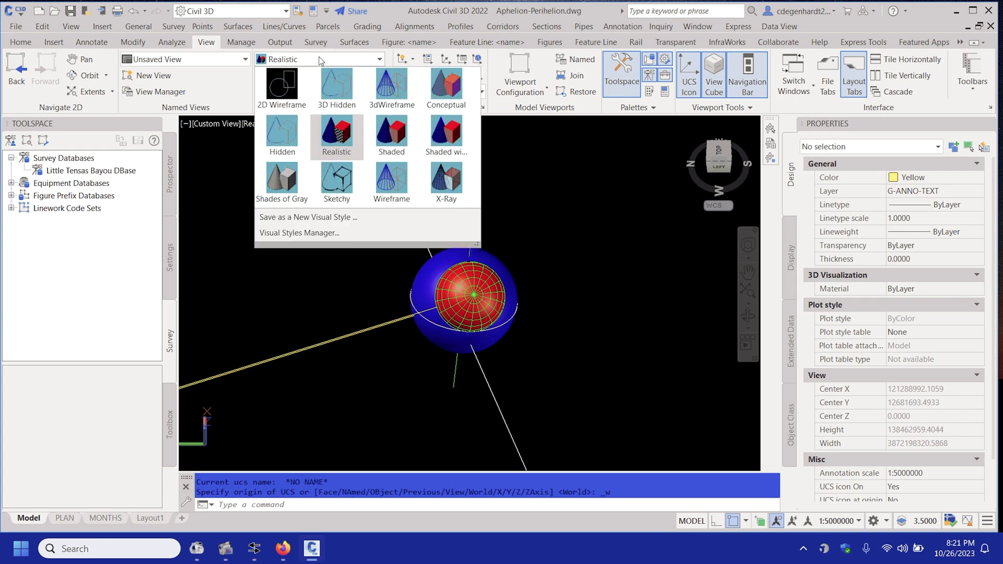
pyautogui.click(295, 98)
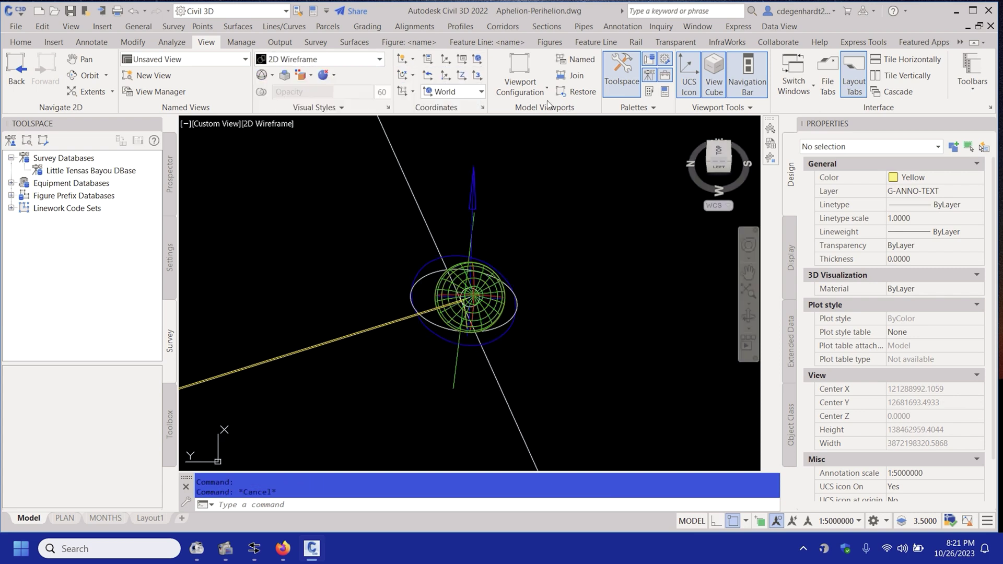
# - Orbit the globe to a new viewing angle
pyautogui.click(477, 59)
pyautogui.scroll(5, 444, 334)
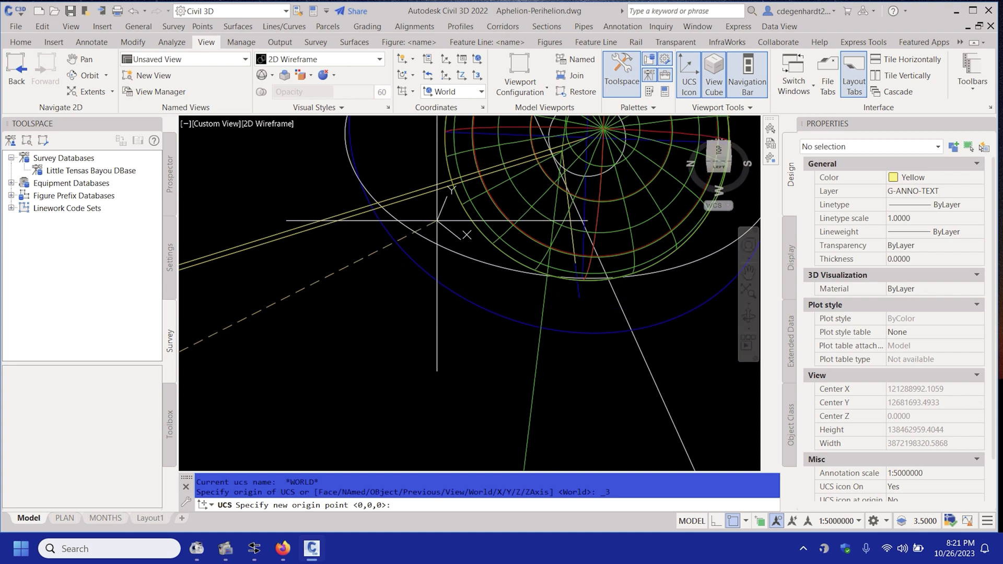
pyautogui.scroll(-2, 549, 423)
pyautogui.press('Escape')
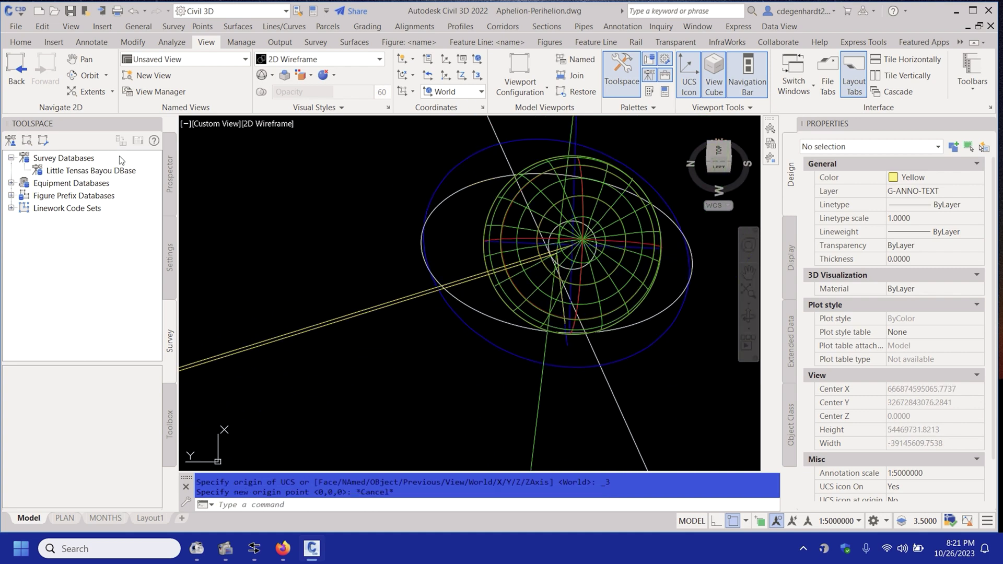
pyautogui.click(87, 76)
pyautogui.moveTo(471, 313); pyautogui.dragTo(546, 287)
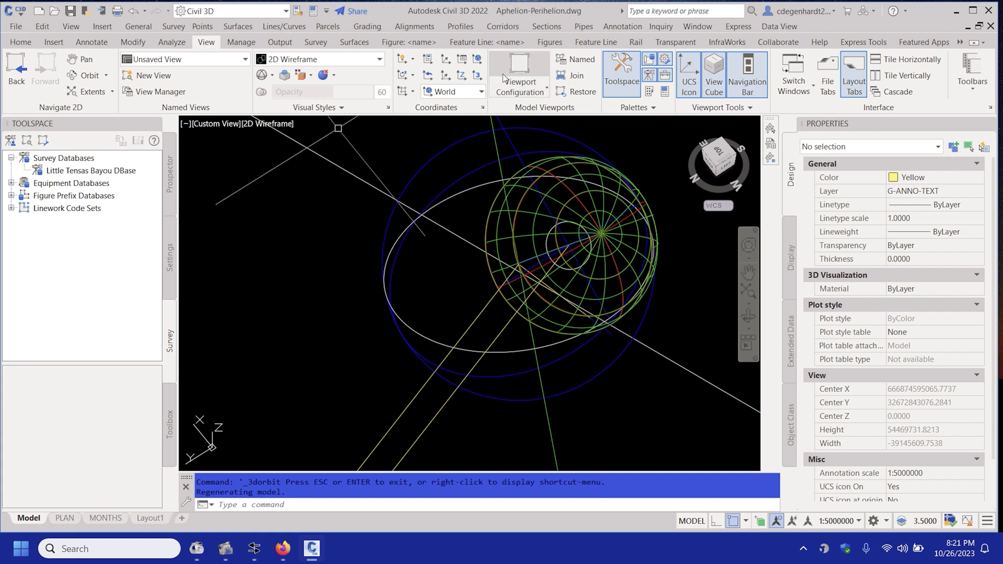
# - Define a three-point UCS: snapped origin, X toward the white circle's centre, Y nearest on a line
pyautogui.click(477, 76)
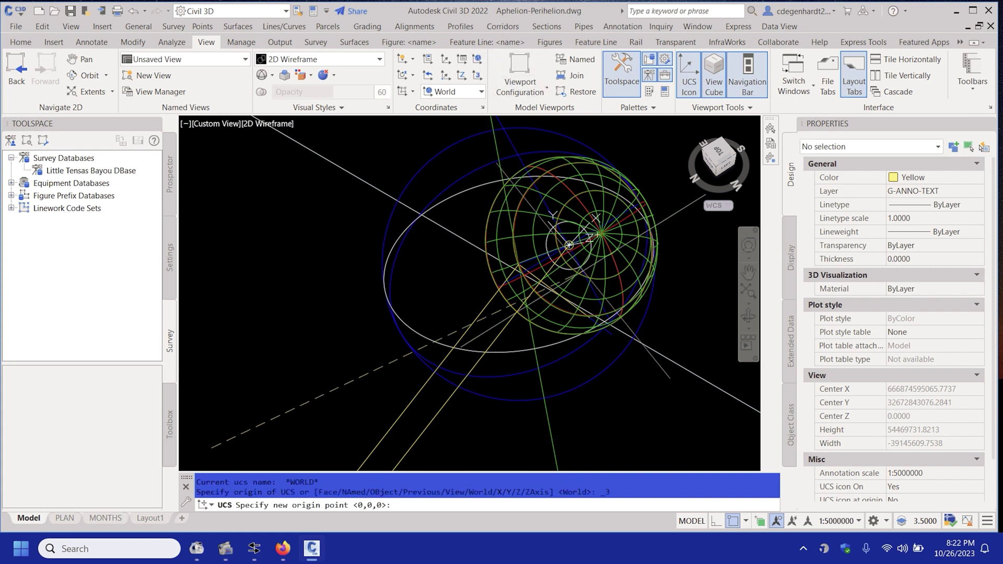
pyautogui.scroll(5, 601, 324)
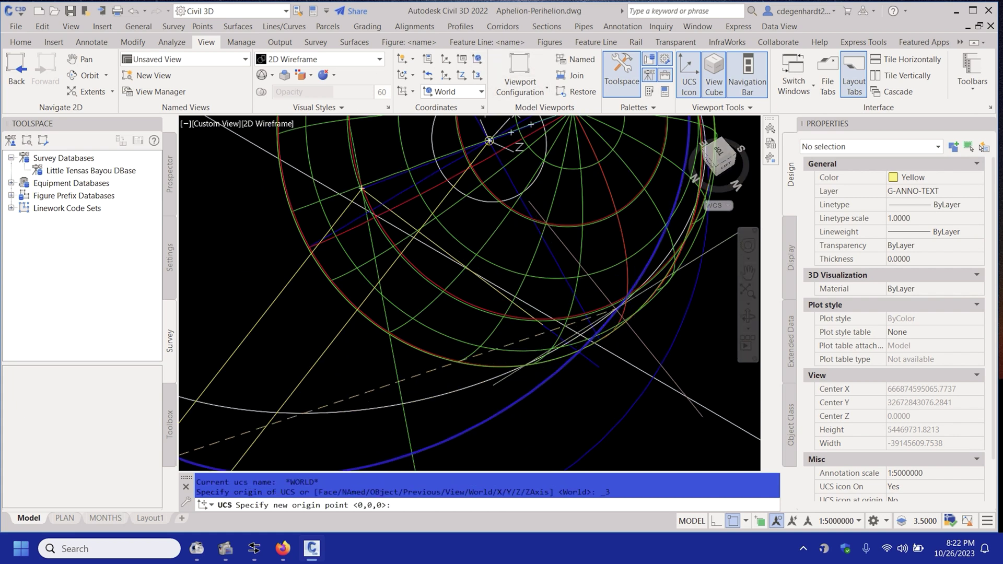
pyautogui.click(600, 339)
pyautogui.scroll(-3, 599, 340)
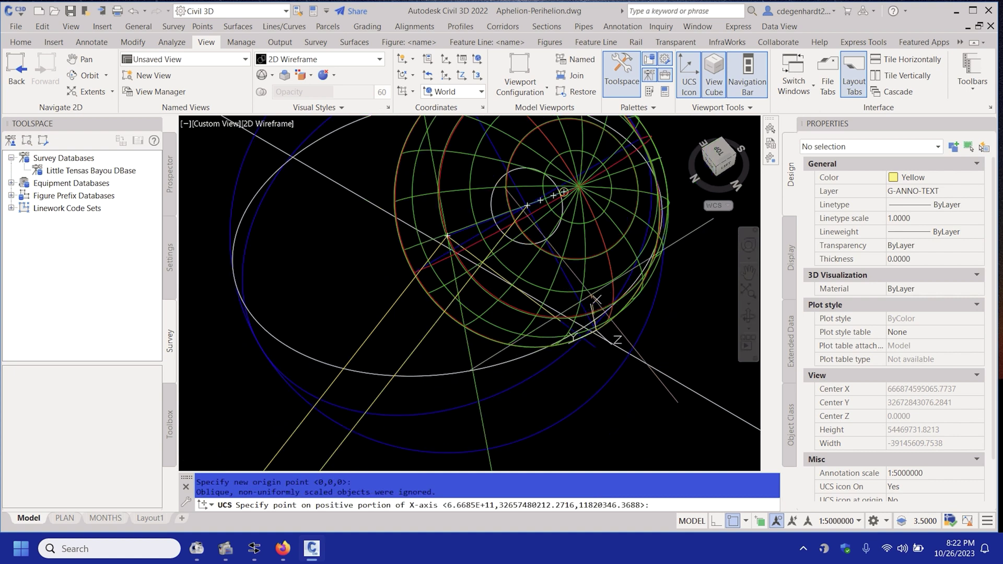
pyautogui.click(554, 229)
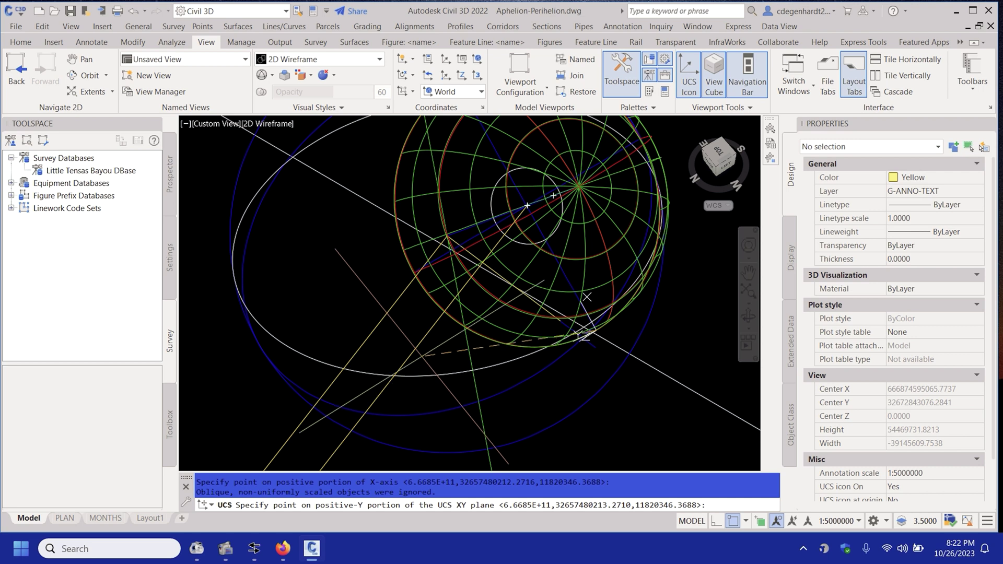
pyautogui.write('nea')
pyautogui.press('Return')
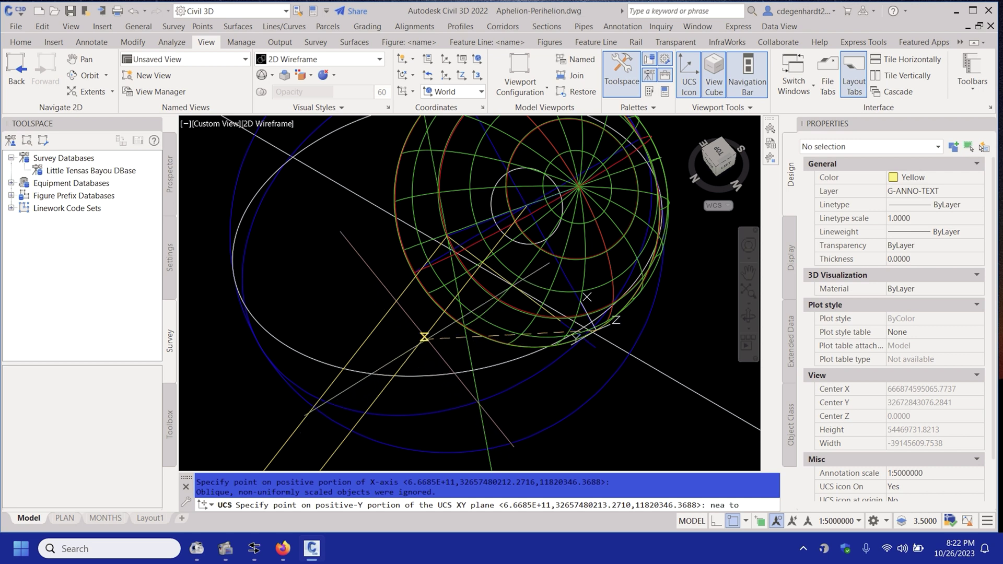
pyautogui.click(425, 332)
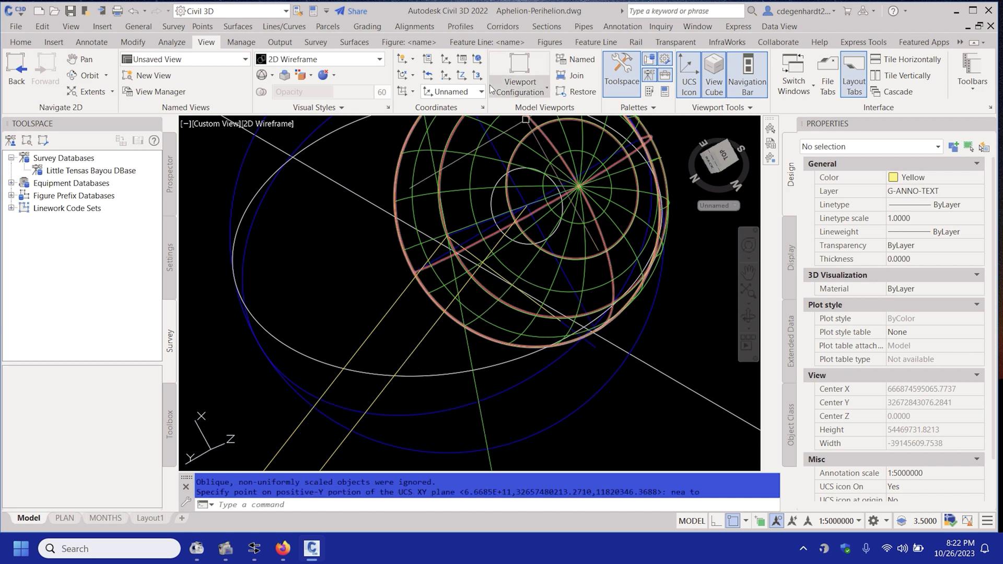
# - Add a 70.56° angular dimension between the two lines meeting at the Earth
pyautogui.write('dim')
pyautogui.press('Return')
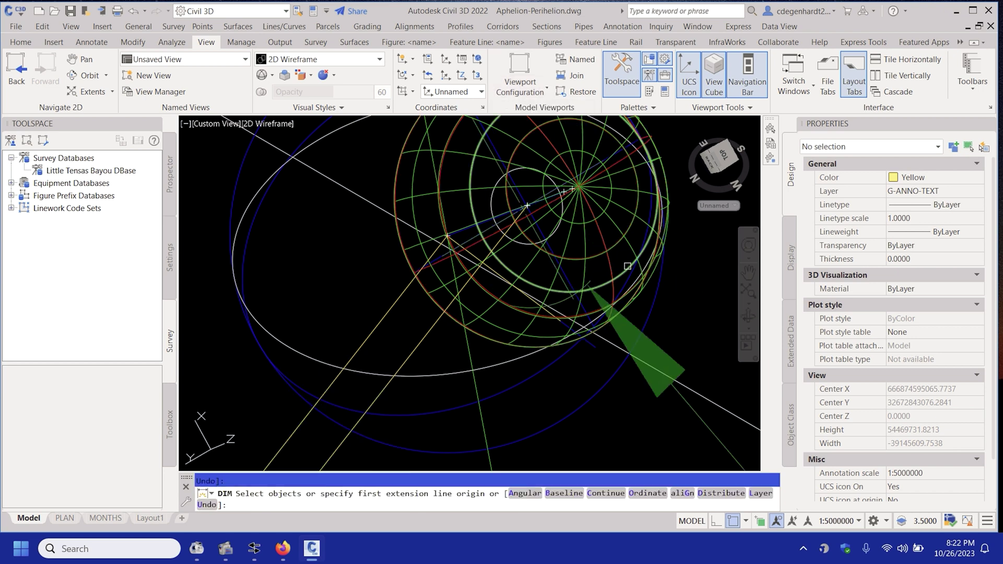
pyautogui.click(525, 493)
pyautogui.click(429, 334)
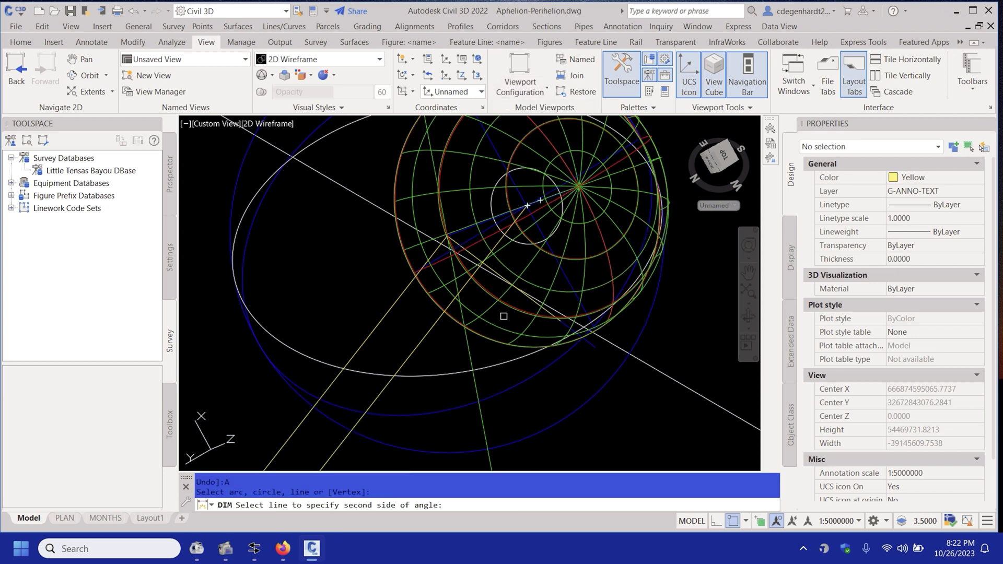
pyautogui.click(596, 331)
pyautogui.scroll(-5, 564, 265)
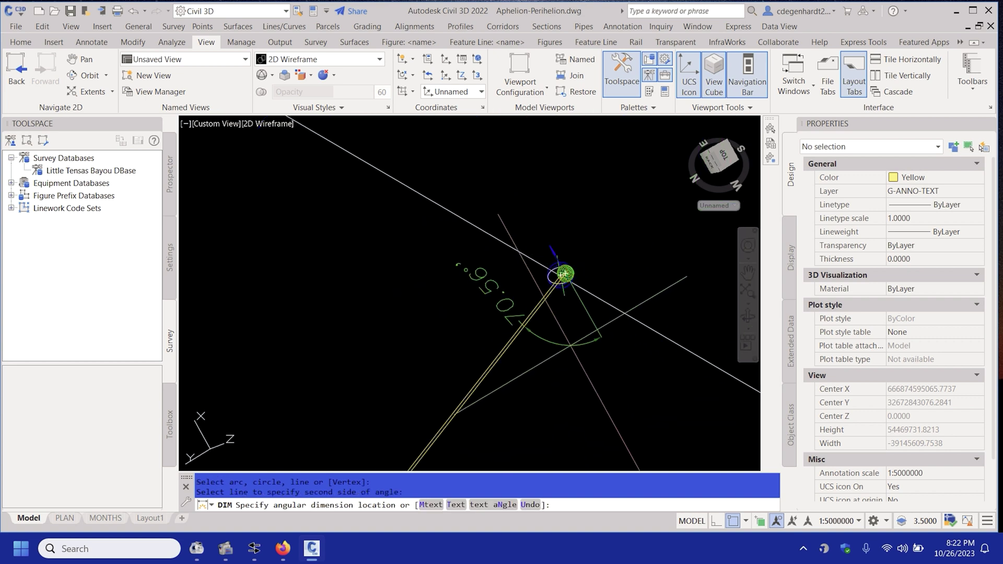
pyautogui.scroll(4, 564, 269)
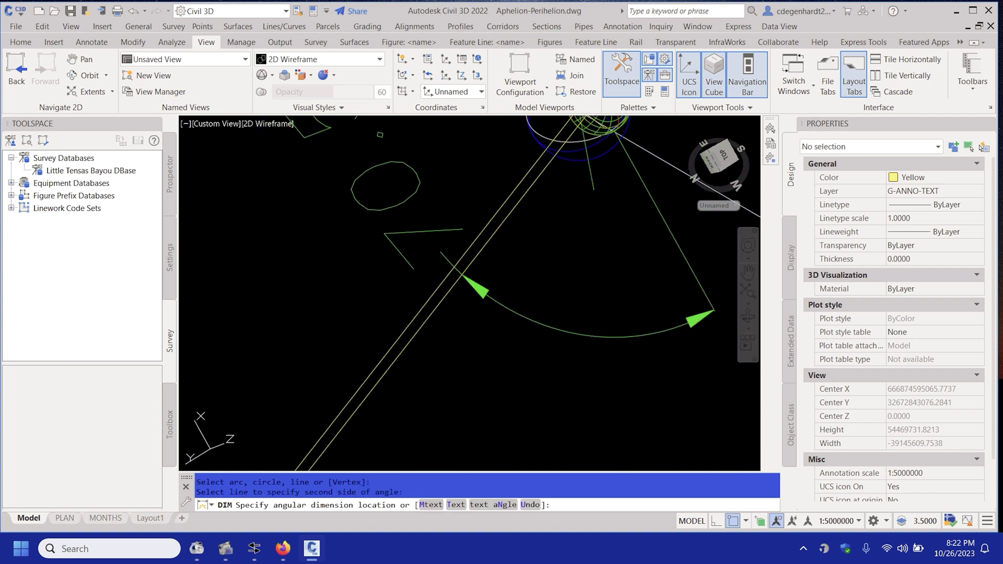
pyautogui.click(575, 335)
pyautogui.scroll(-2, 575, 334)
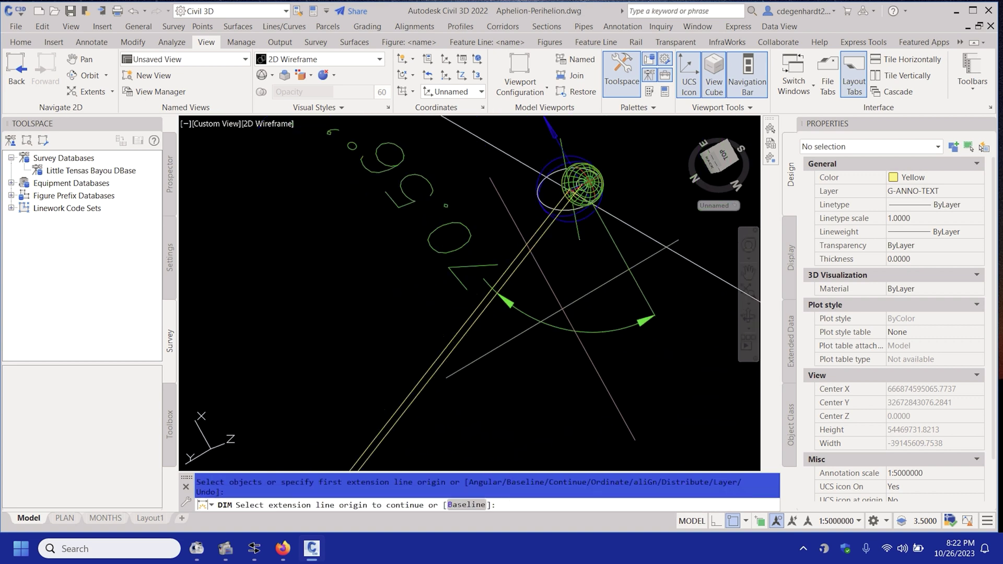
# - Render the model in Realistic style and orbit to look down from above
pyautogui.click(315, 59)
pyautogui.click(337, 137)
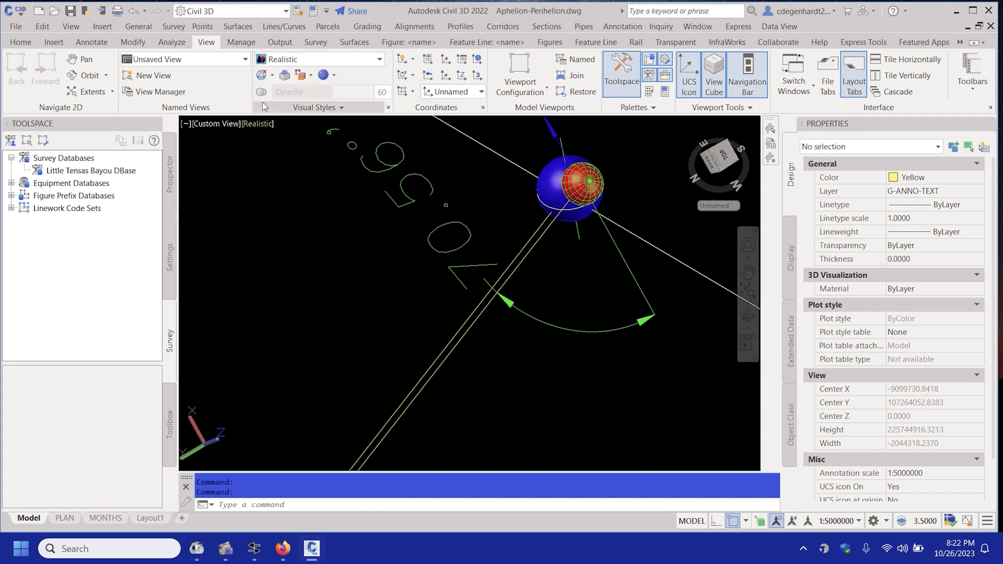
pyautogui.click(86, 75)
pyautogui.moveTo(478, 258); pyautogui.dragTo(427, 221)
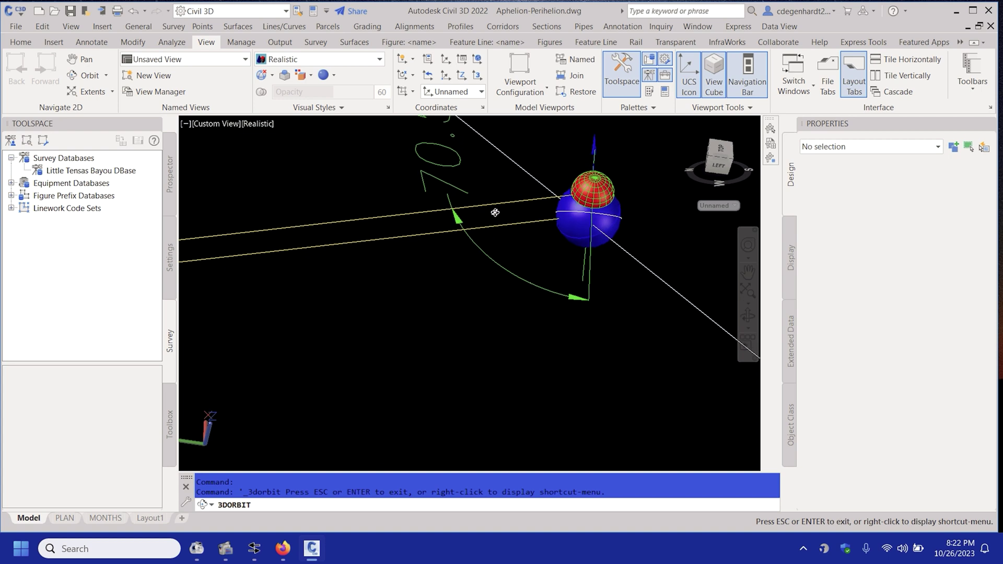
pyautogui.moveTo(607, 188); pyautogui.dragTo(408, 392)
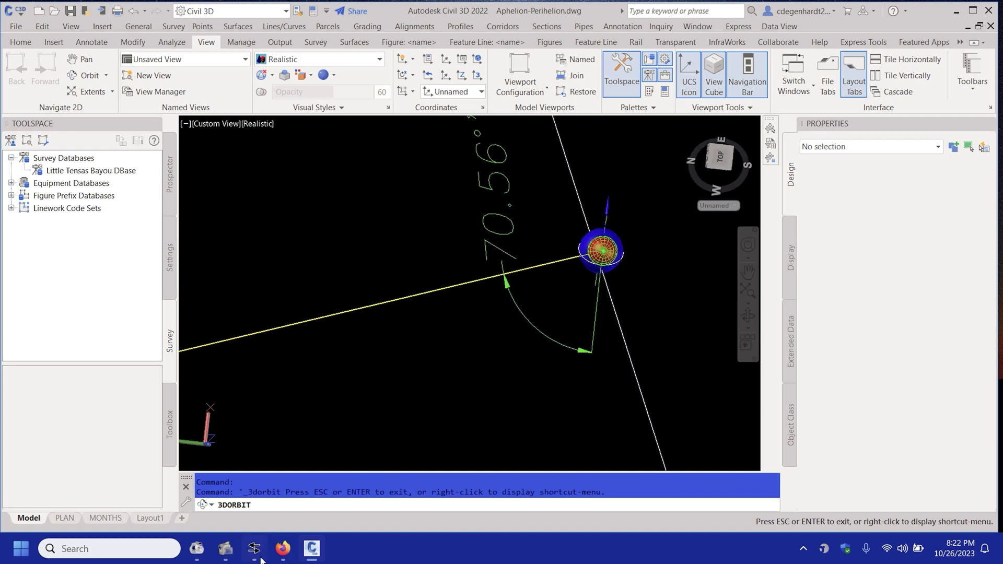
# - Minimize Civil 3D, dismiss the unit conversion window, and launch Calculator
pyautogui.click(957, 11)
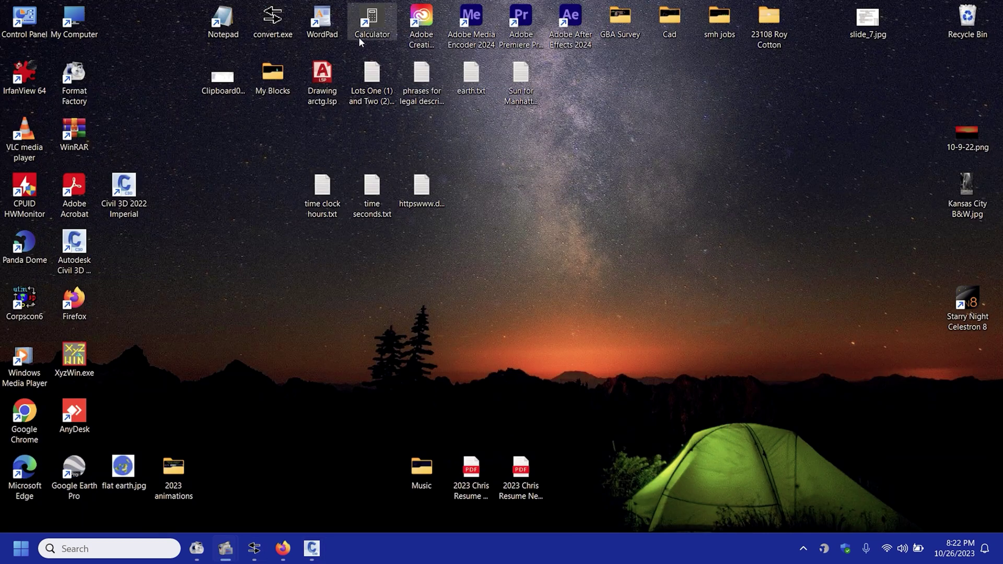
pyautogui.doubleClick(272, 18)
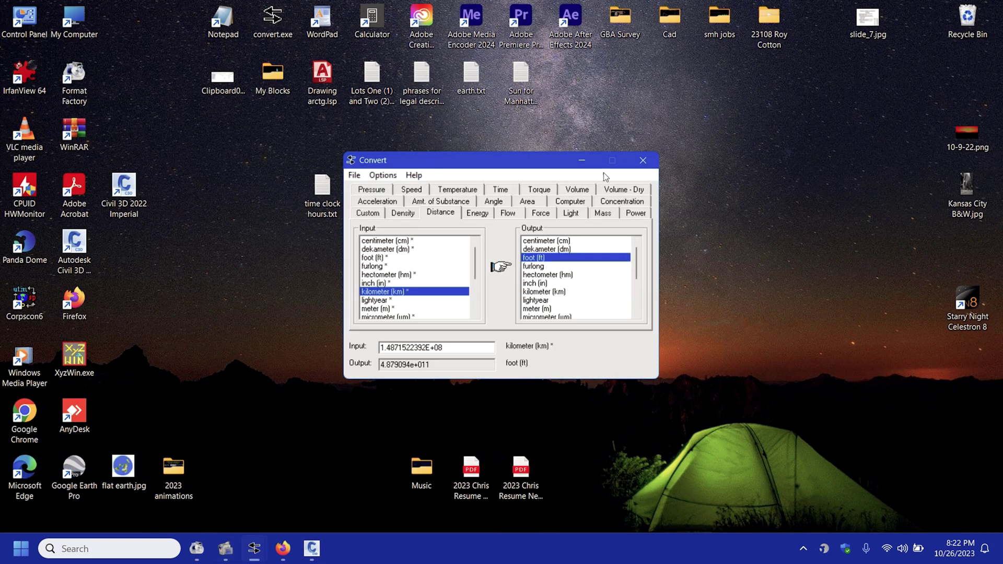
pyautogui.click(643, 160)
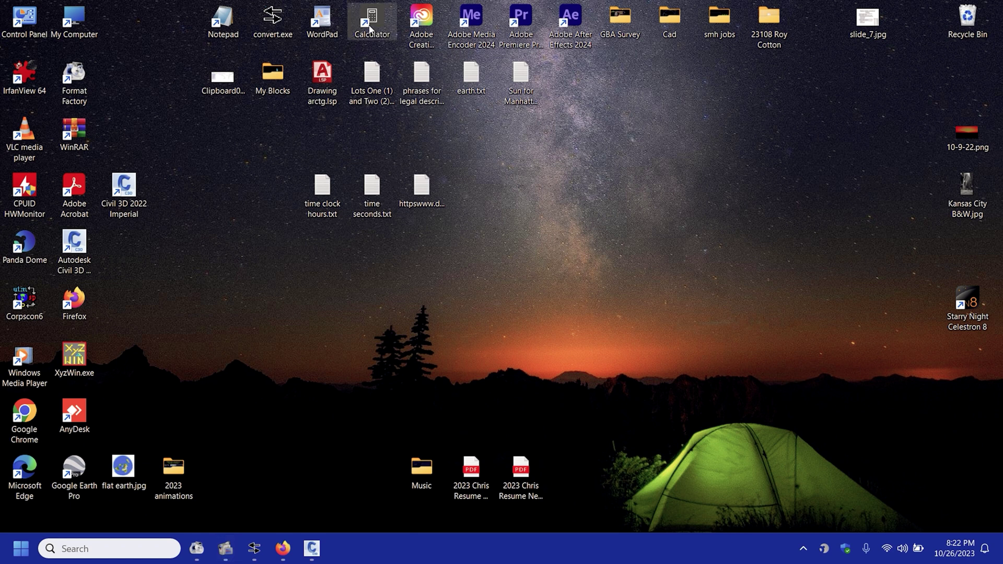
pyautogui.doubleClick(371, 28)
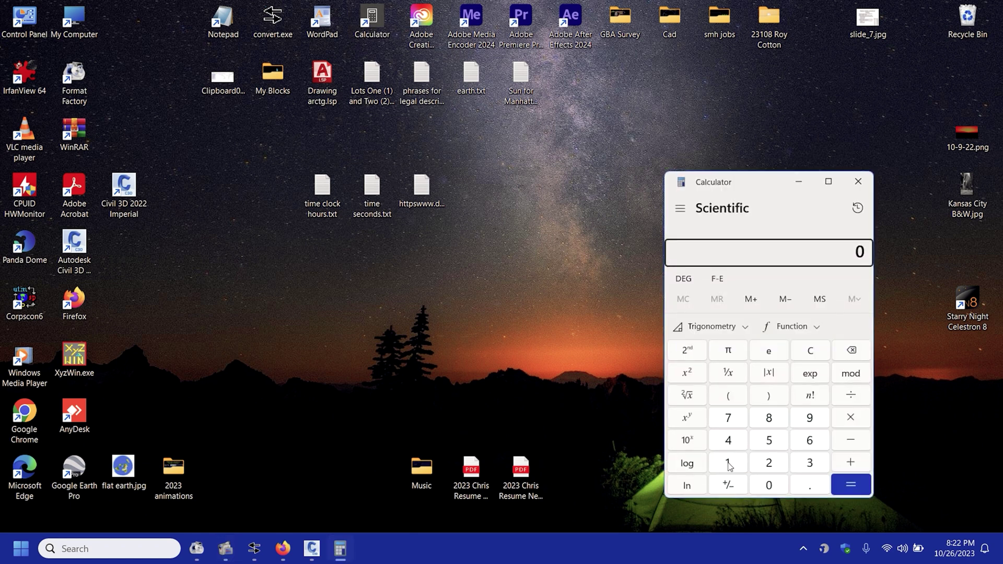
# - Compute 180 + 70 = 250, then bring up the Manhattan sunrise/sunset table
pyautogui.click(729, 463)
pyautogui.click(769, 418)
pyautogui.click(769, 485)
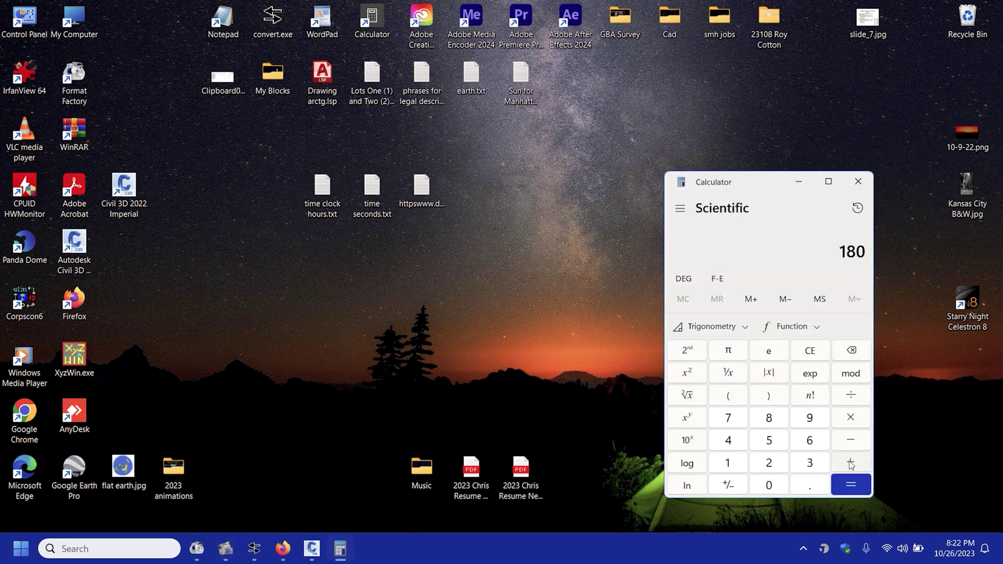
pyautogui.click(851, 464)
pyautogui.click(736, 420)
pyautogui.click(770, 486)
pyautogui.click(851, 485)
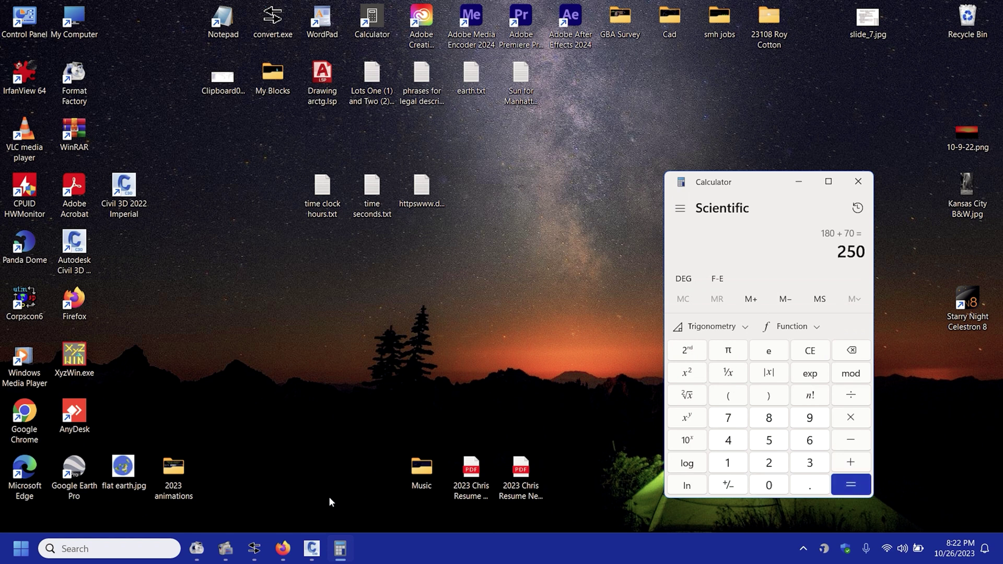
pyautogui.click(287, 551)
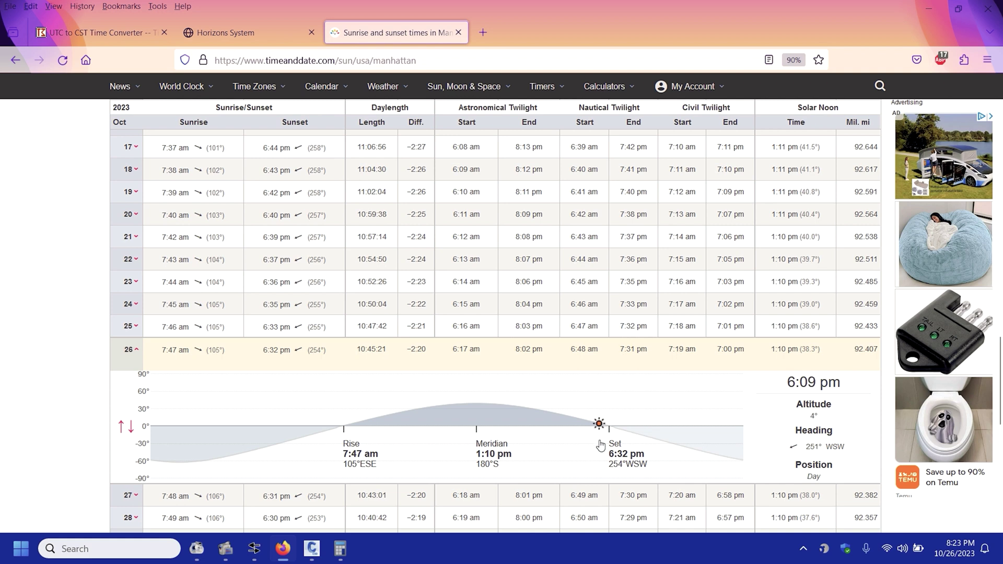
# - Compare the calculator result with the 26 October sunset heading of 254° WSW, then return to Civil 3D
pyautogui.click(340, 549)
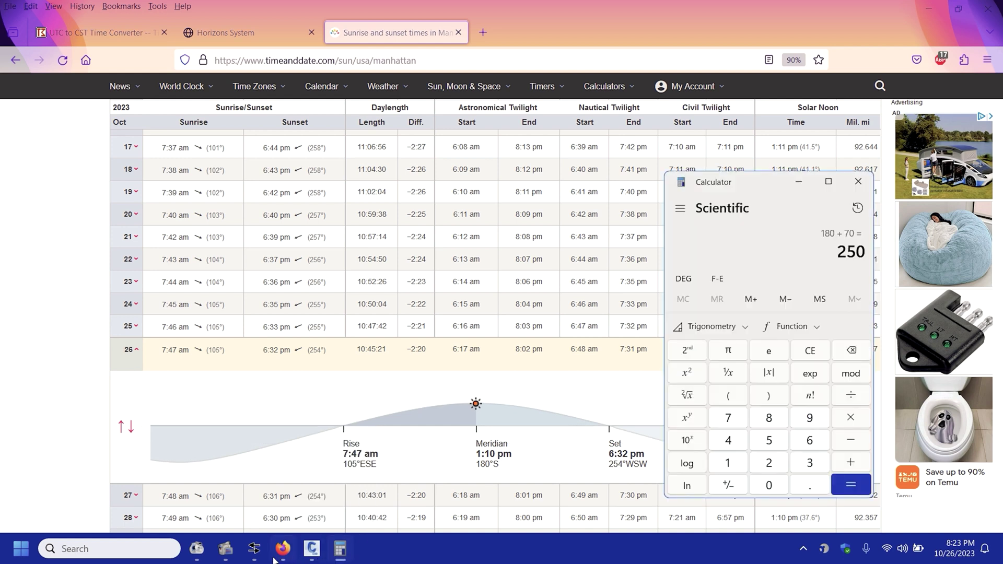
pyautogui.moveTo(257, 556)
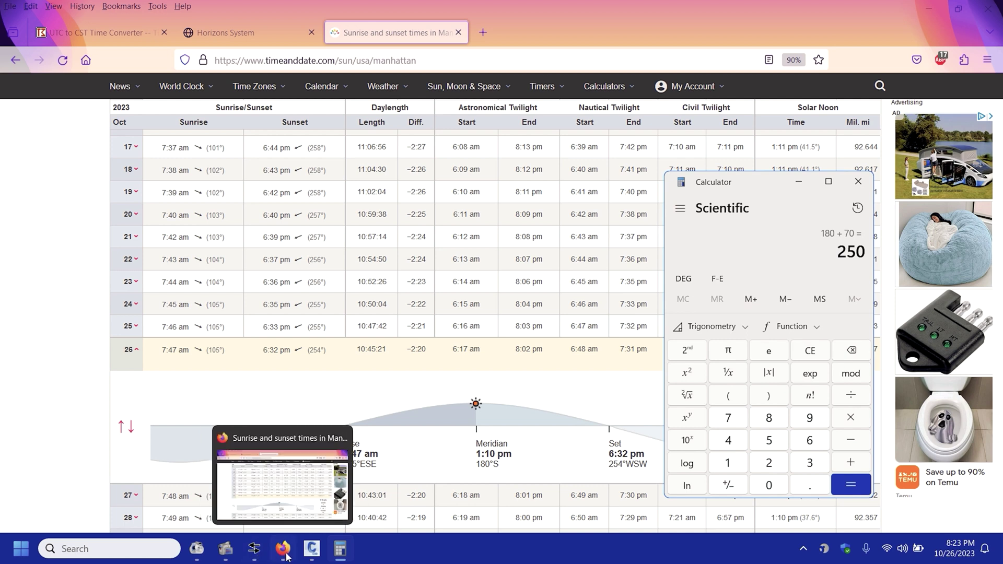
pyautogui.click(312, 549)
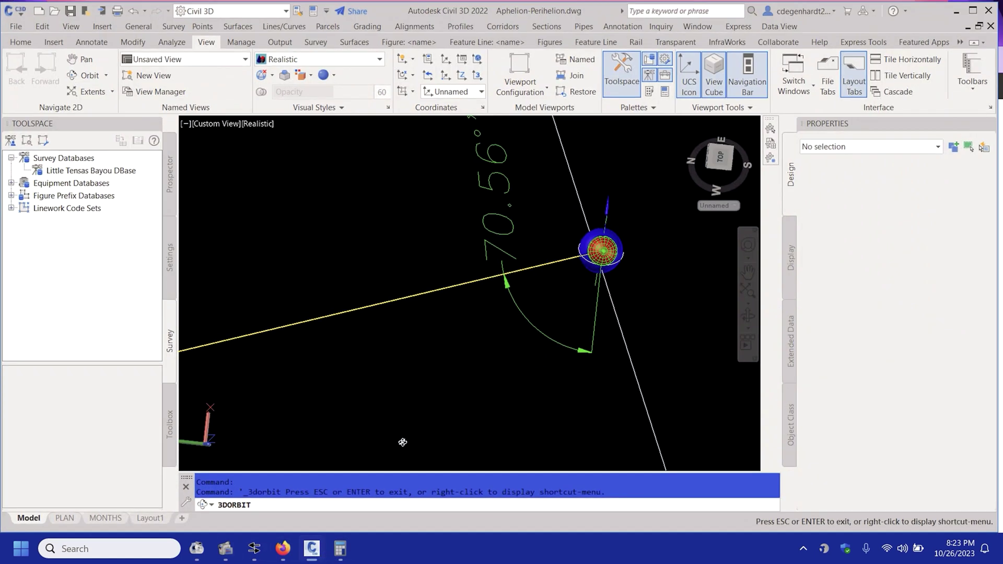
# - Compute 180 + 70.56 = 250.56 in Calculator, then close it
pyautogui.click(338, 559)
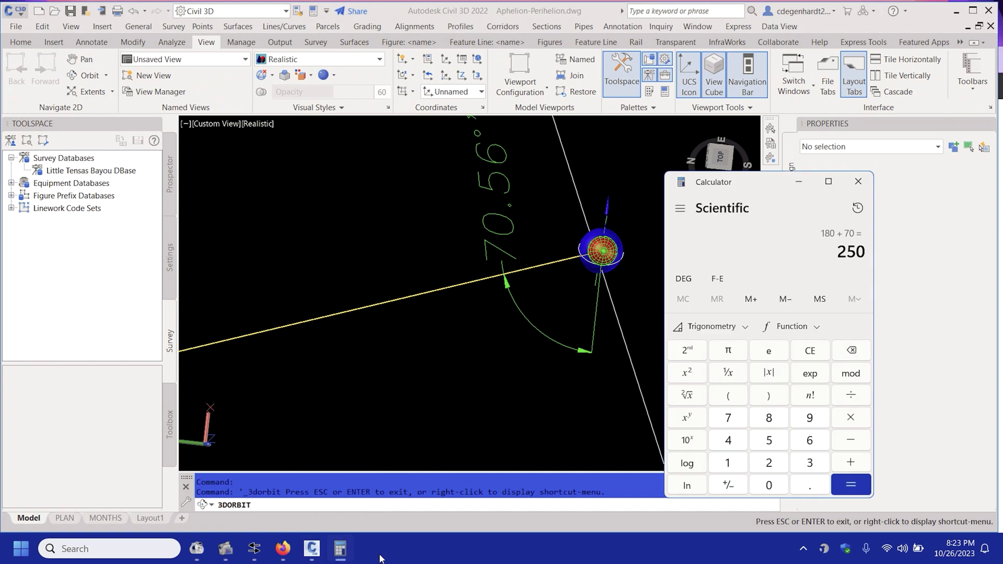
pyautogui.click(807, 353)
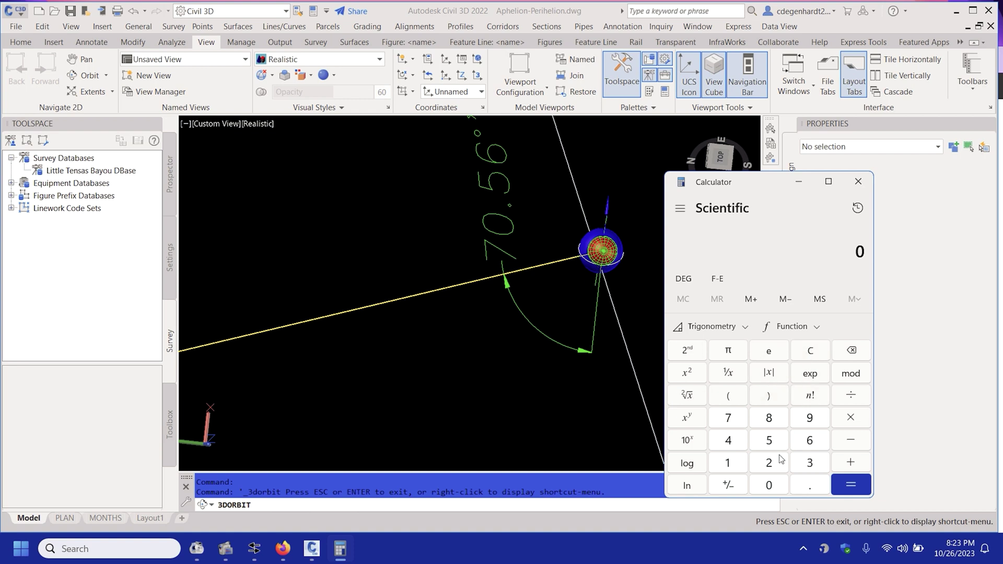
pyautogui.click(736, 466)
pyautogui.click(771, 421)
pyautogui.click(766, 487)
pyautogui.click(737, 420)
pyautogui.click(777, 485)
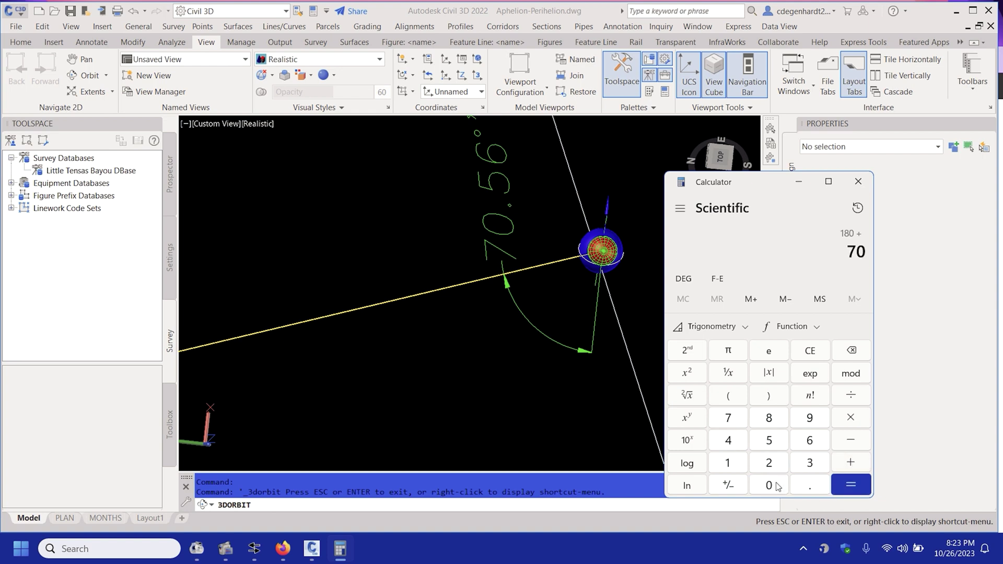
pyautogui.click(804, 486)
pyautogui.click(770, 445)
pyautogui.click(807, 443)
pyautogui.click(854, 485)
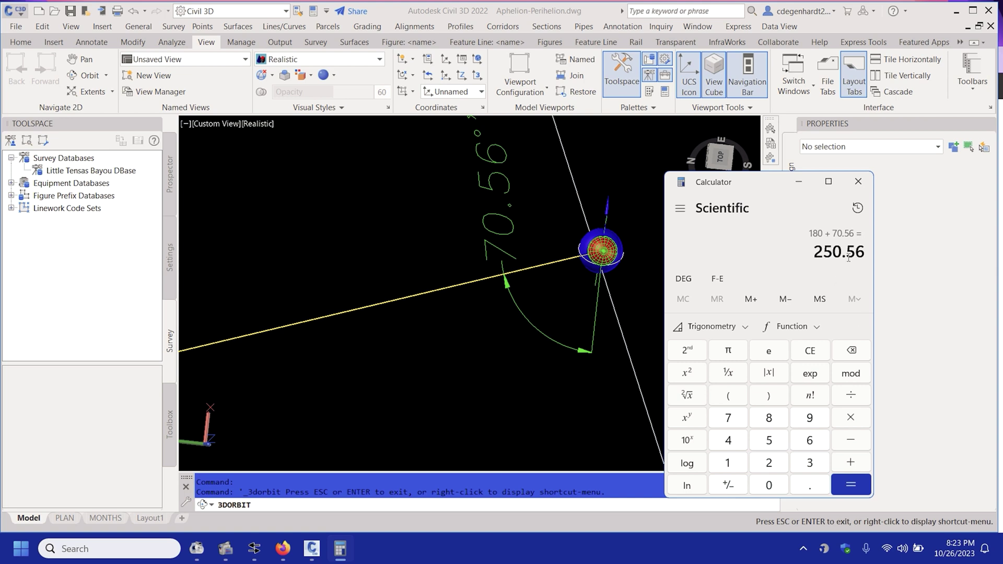
pyautogui.click(859, 181)
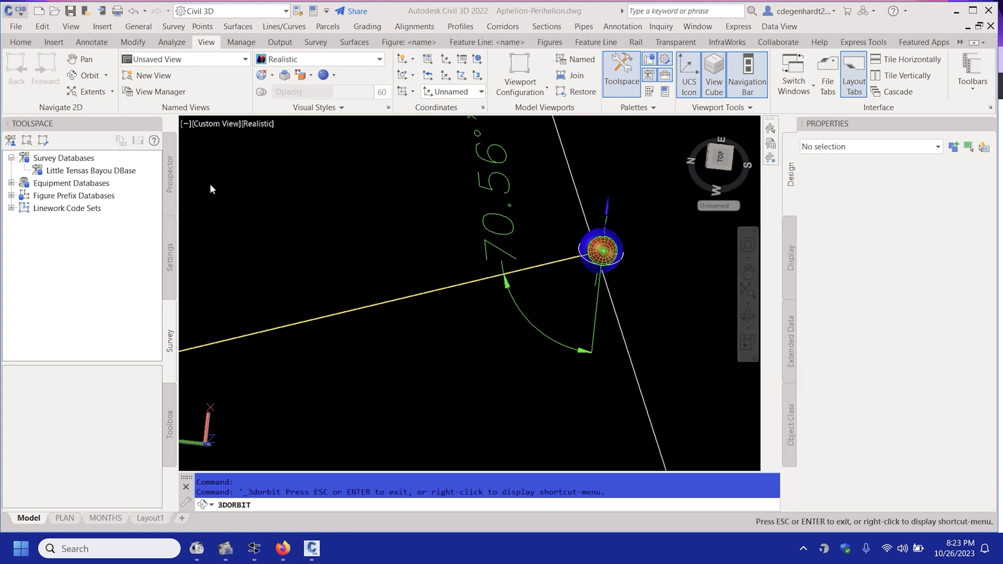
# - Orbit and zoom out to bring the whole orbit circle into view
pyautogui.moveTo(502, 292)
pyautogui.mouseDown()
pyautogui.moveTo(554, 269)
pyautogui.moveTo(513, 285)
pyautogui.moveTo(497, 254)
pyautogui.mouseUp()
pyautogui.scroll(-5, 542, 281)
pyautogui.scroll(-2, 542, 280)
pyautogui.scroll(-8, 526, 233)
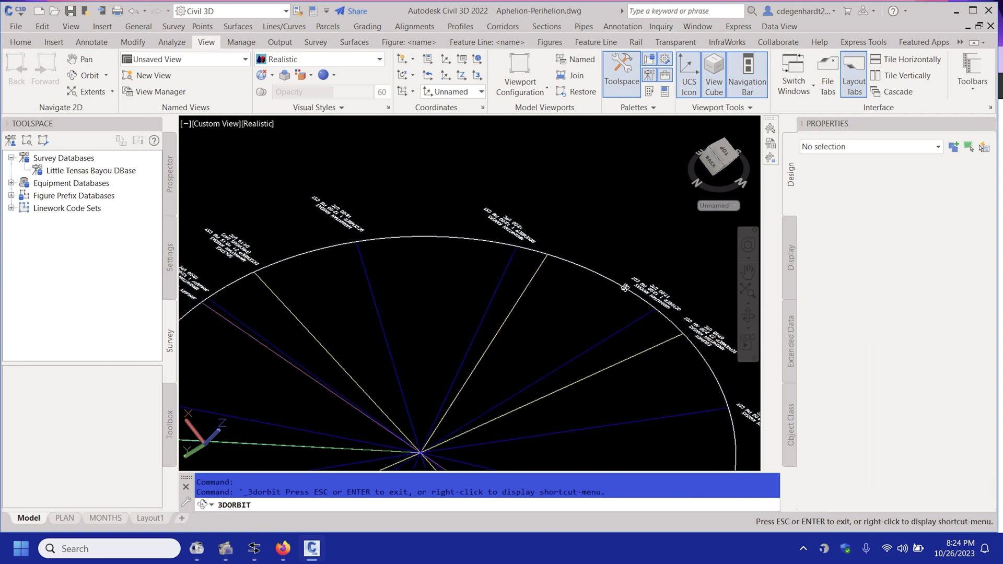
pyautogui.scroll(-3, 625, 299)
pyautogui.moveTo(371, 295); pyautogui.dragTo(508, 363)
pyautogui.press('Escape')
# - Run PLAN with World to show the top view of the labelled radial-line circle
pyautogui.write('p')
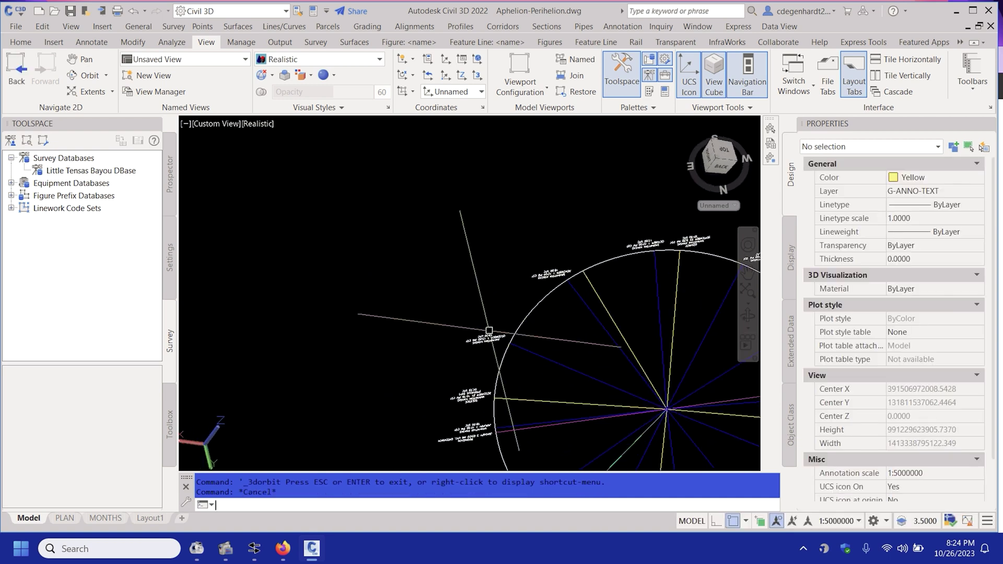
pyautogui.write('lan')
pyautogui.press('Return')
pyautogui.press('Escape')
pyautogui.press('Escape')
pyautogui.press('Escape')
pyautogui.write('plan')
pyautogui.press('Return')
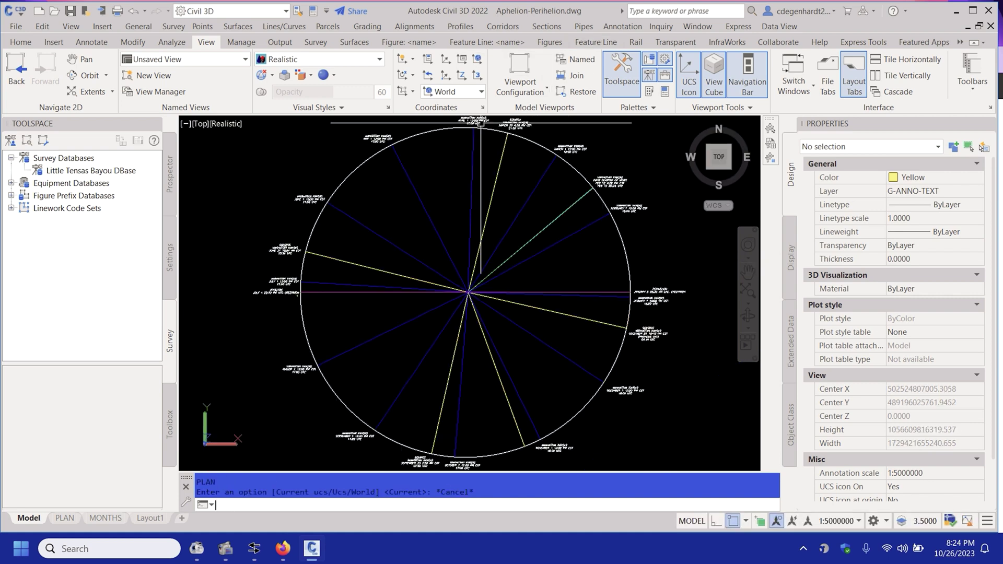